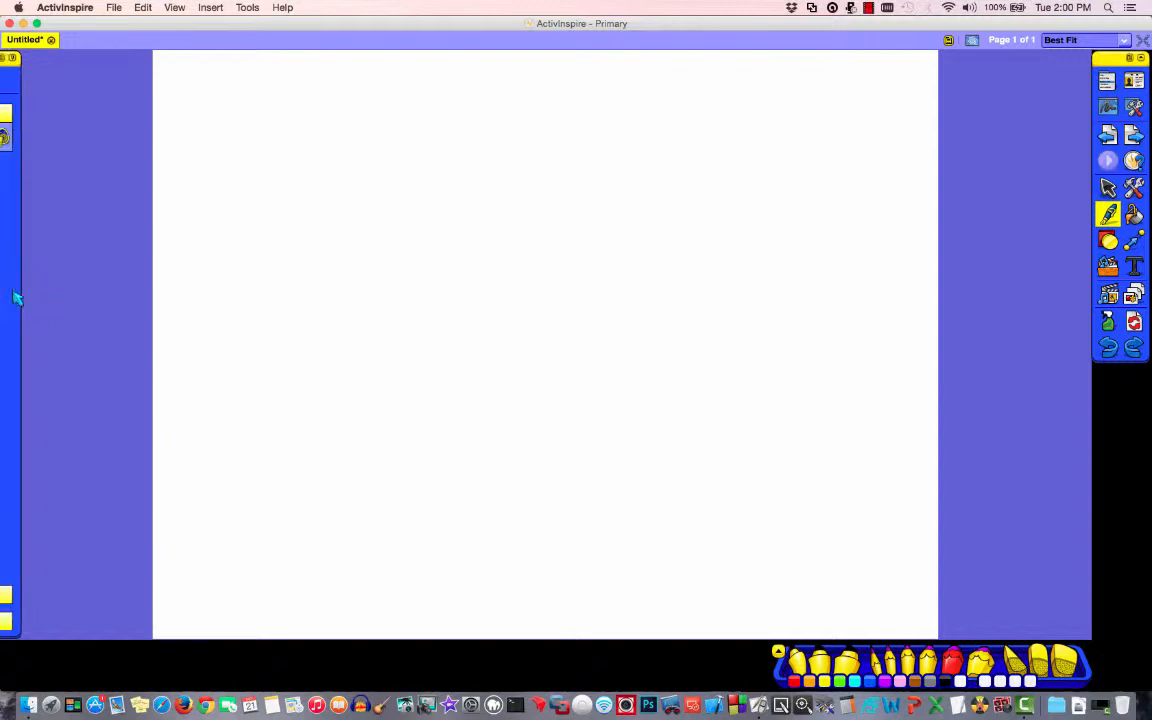
Step: Show the Object Browser and pin the browser pane so it stays open beside the page
mouse_move(2, 291)
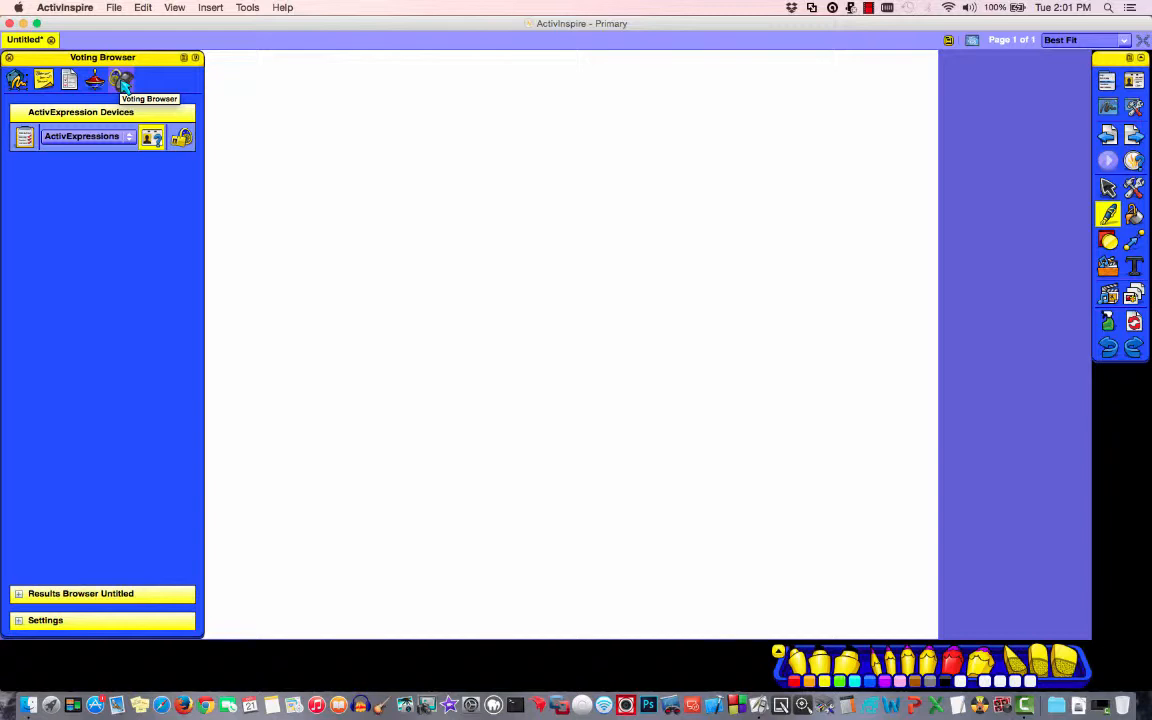
click(17, 81)
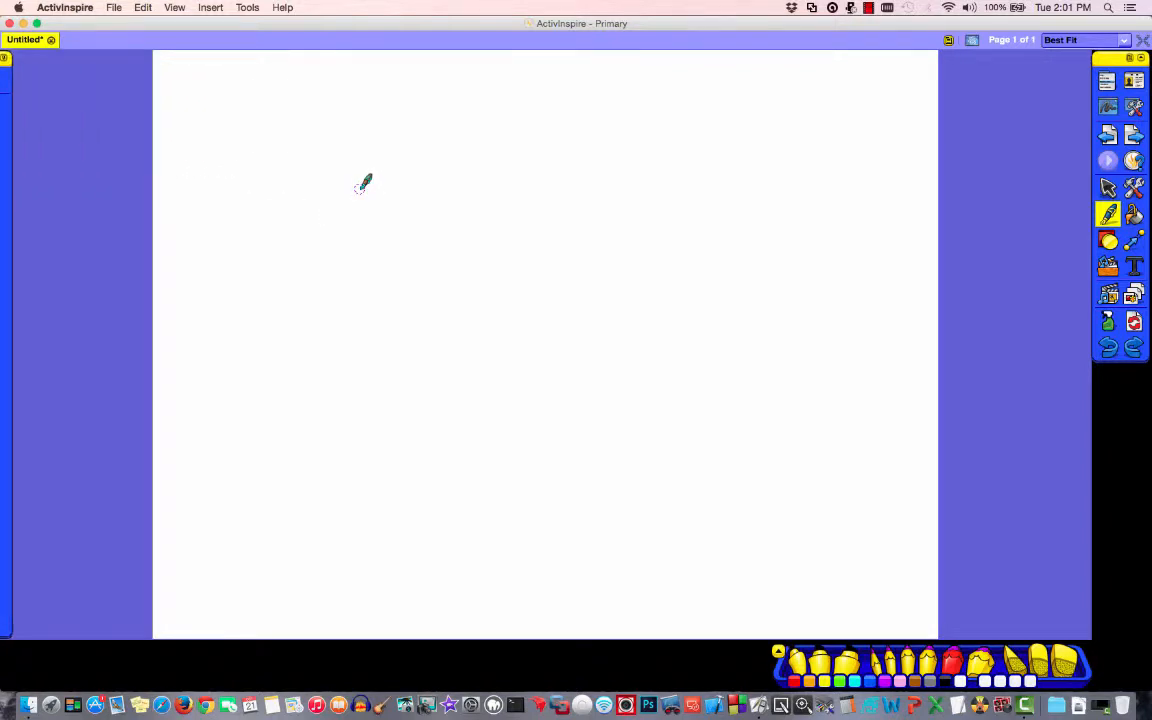
mouse_move(2, 235)
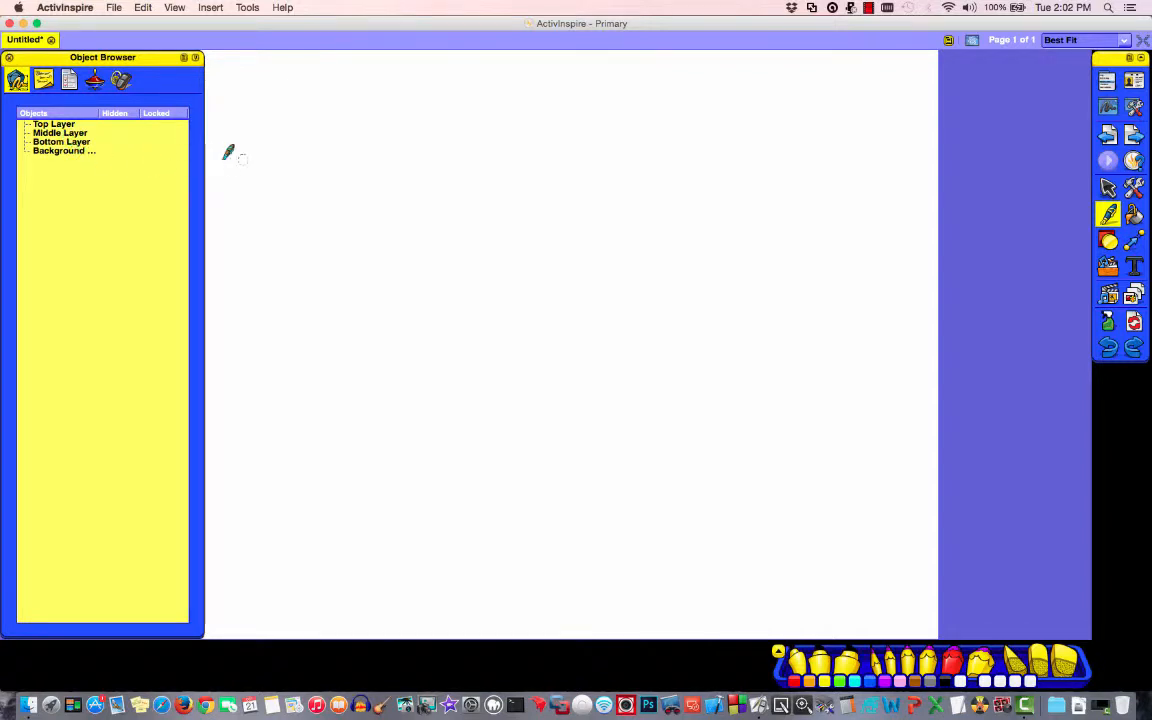
mouse_move(3, 178)
click(197, 58)
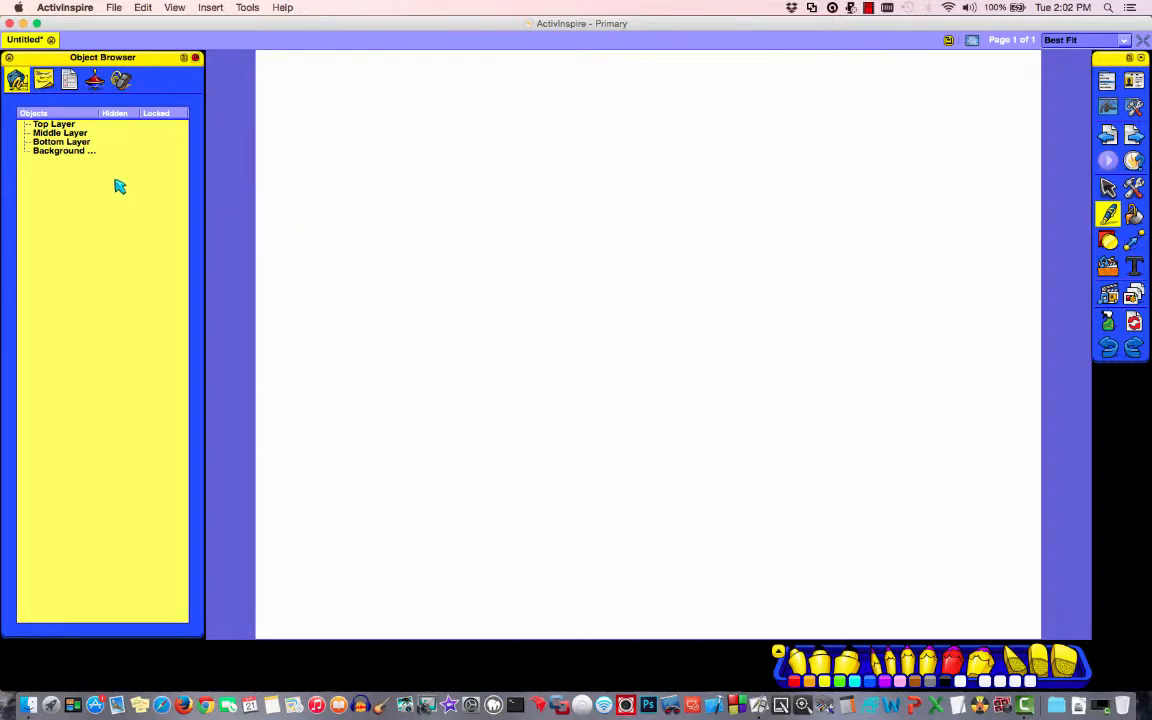
Step: View the Notes Browser and the Property Browser, expanding the Tools and Identification sections of the page properties
click(43, 80)
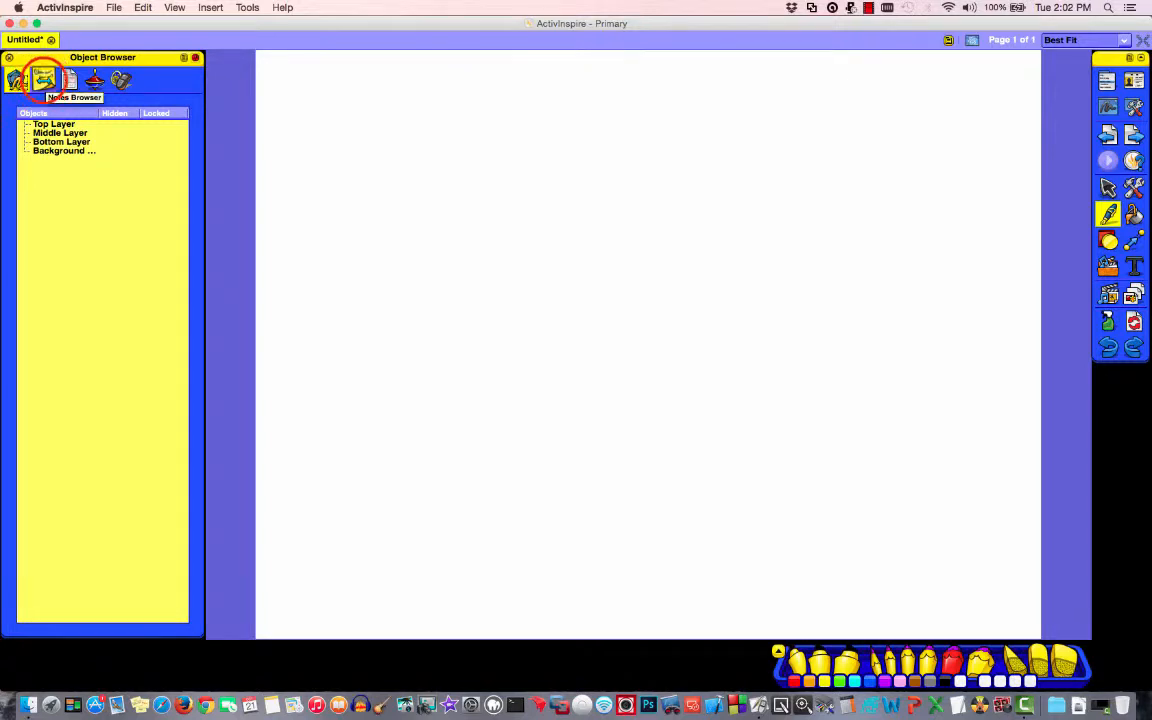
click(43, 79)
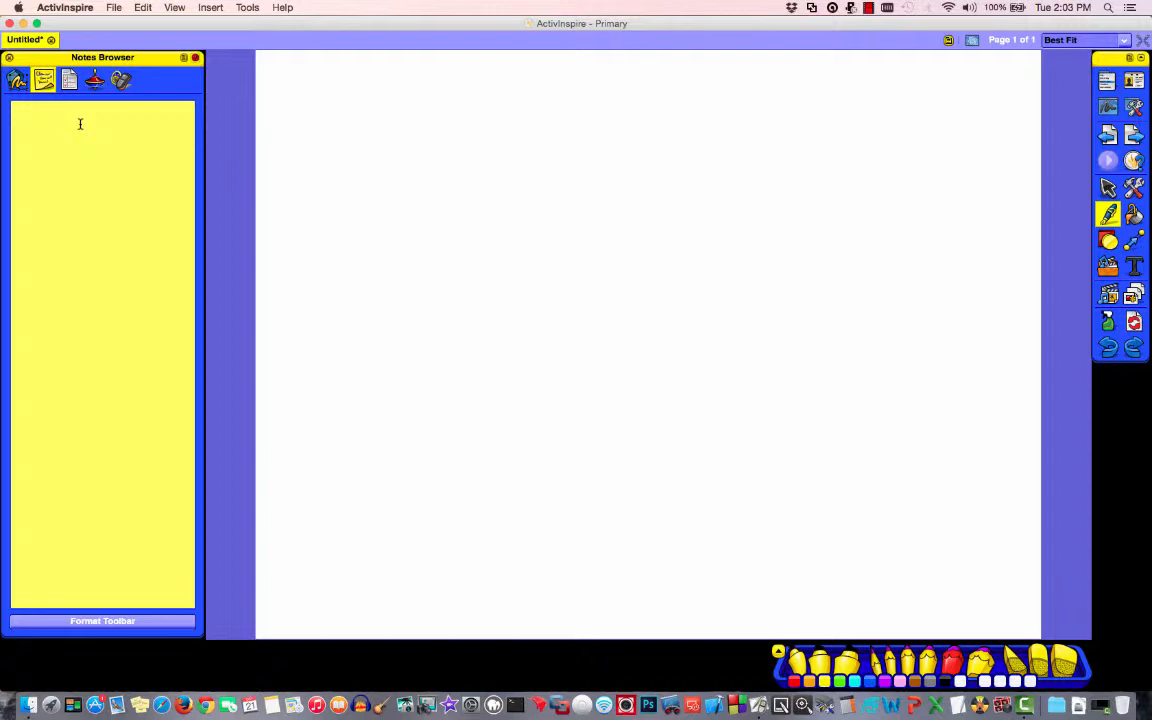
click(69, 79)
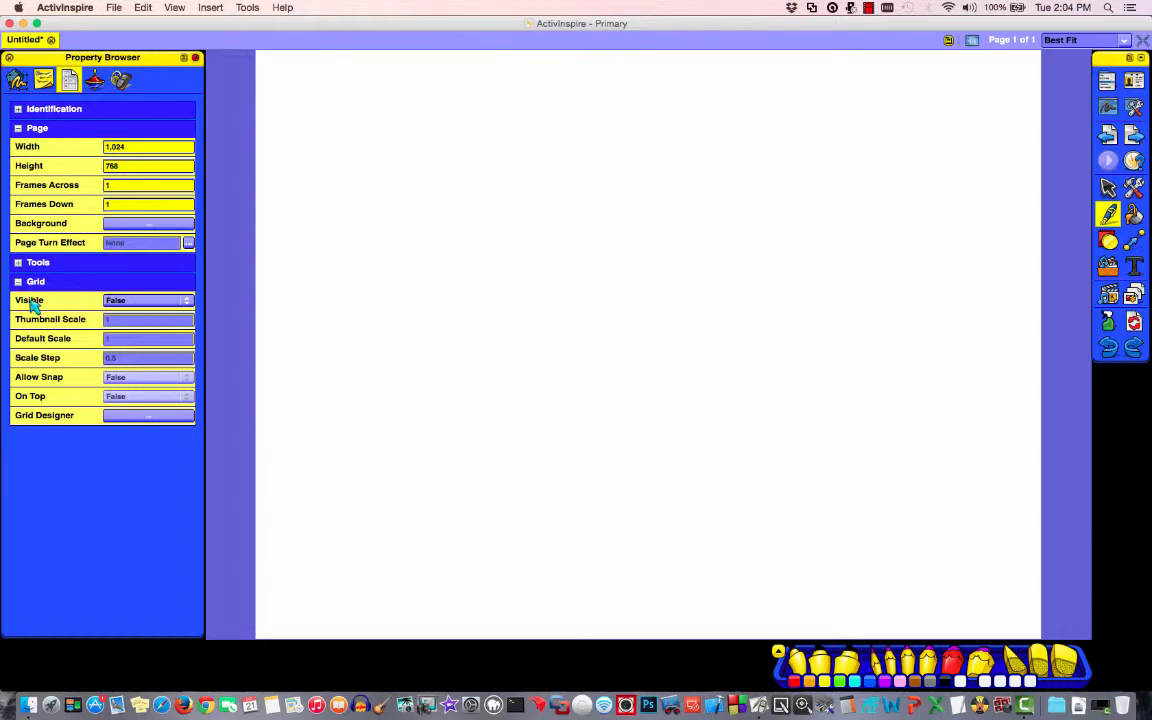
click(18, 262)
click(17, 114)
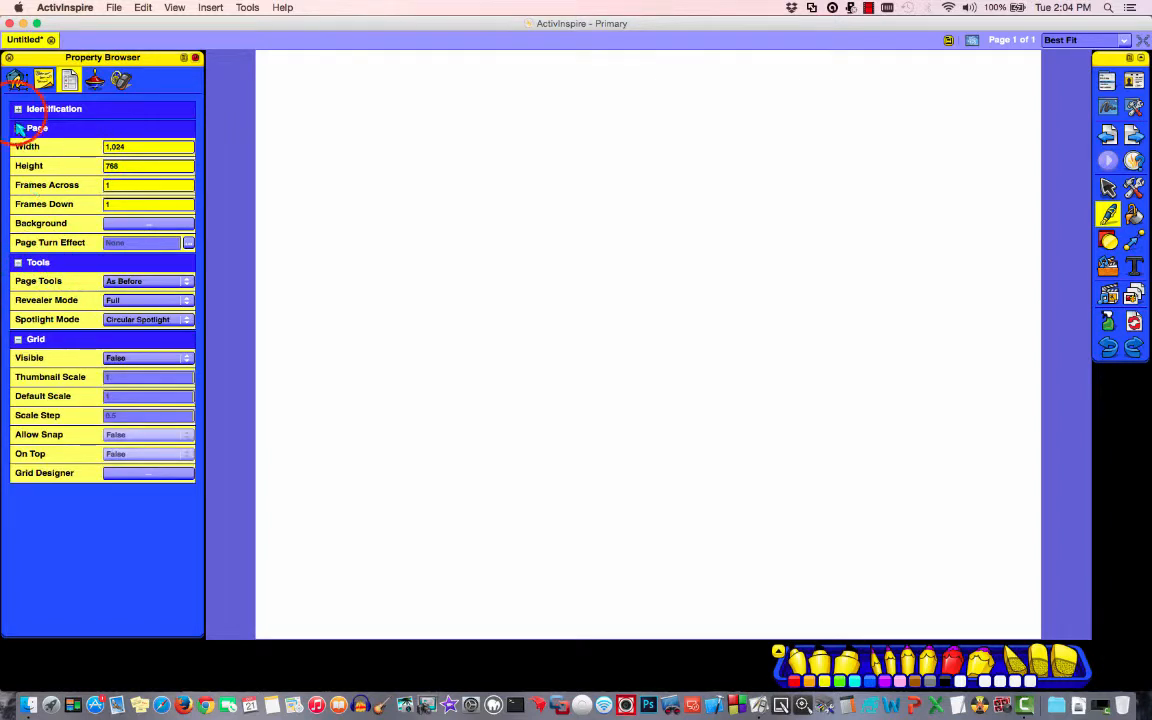
click(17, 110)
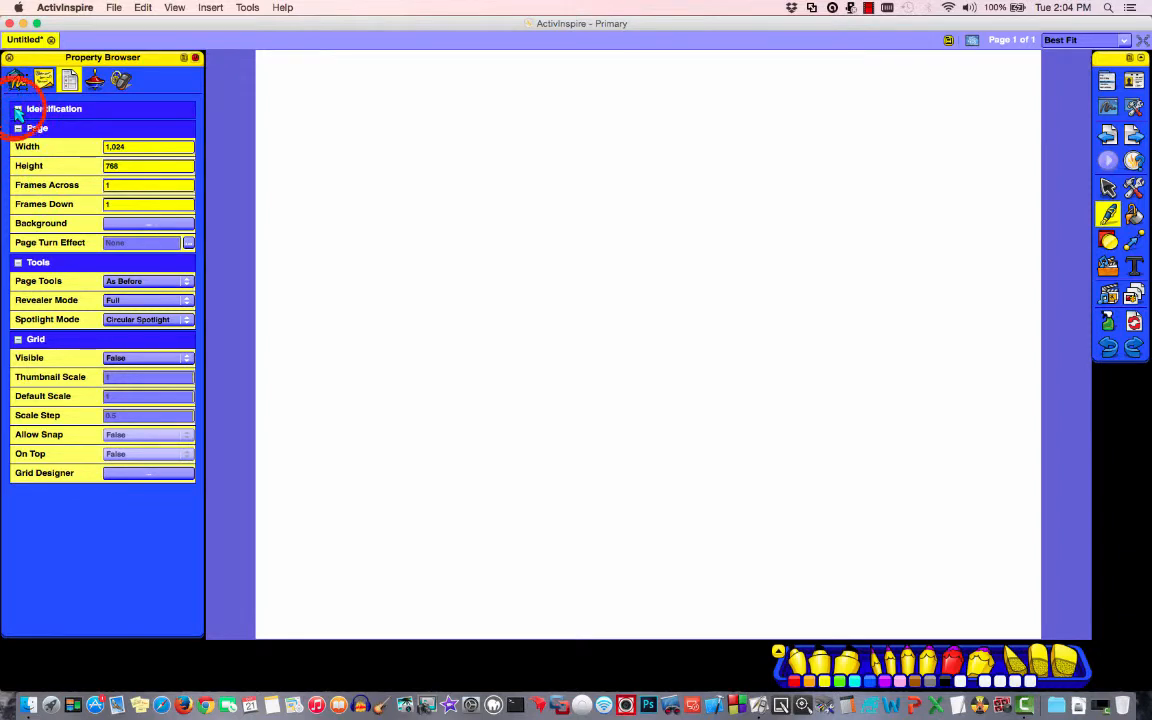
click(17, 109)
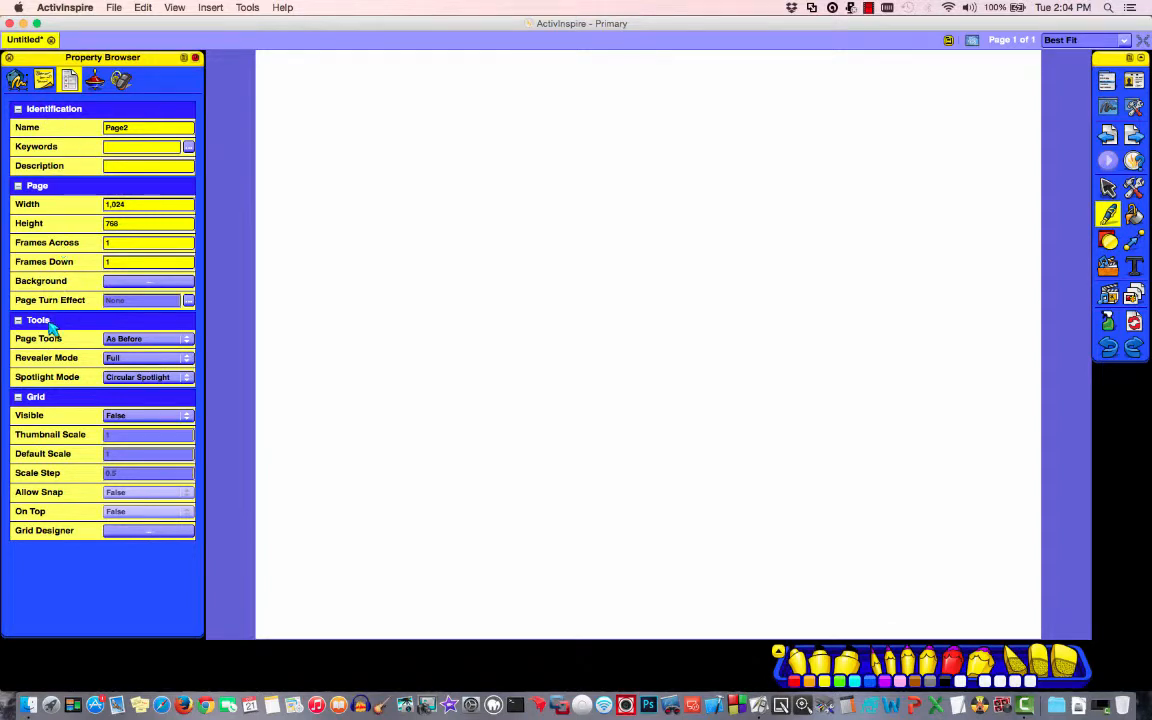
Step: Examine the list of all available actions for the current selection in the Action Browser
click(93, 80)
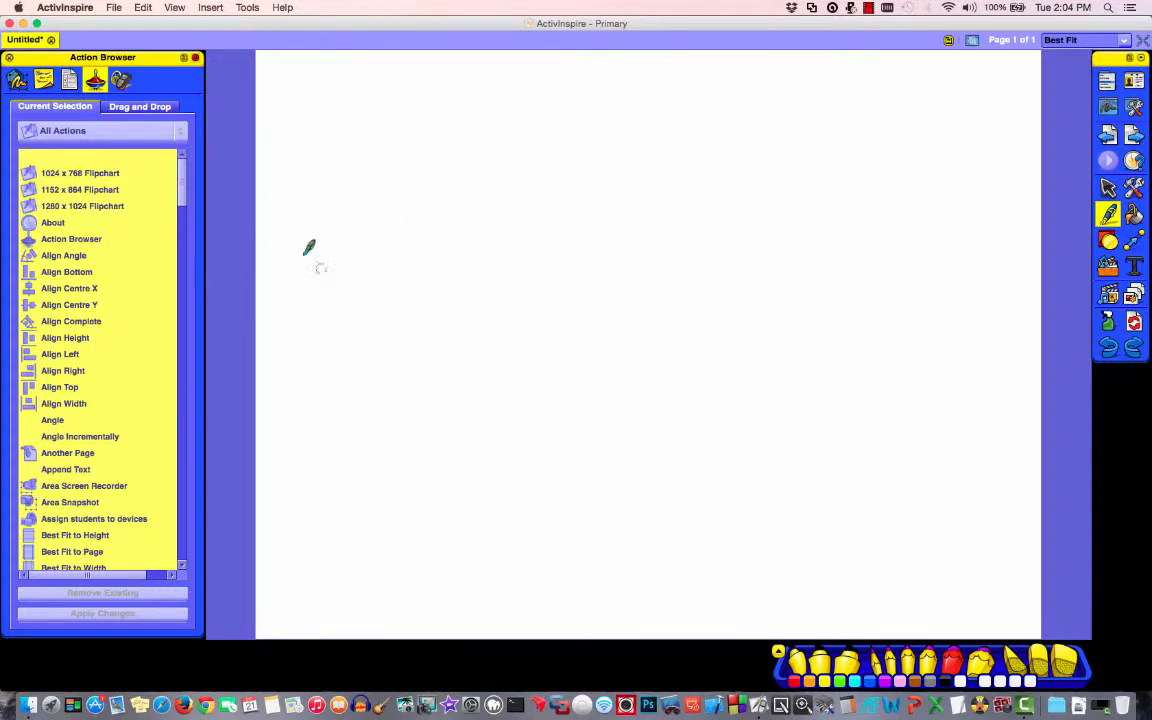
click(181, 180)
click(181, 180)
click(181, 180)
click(181, 182)
Step: Place a Revealer shortcut from the drag-and-drop actions in the margin beside the page's lower-left corner
click(157, 107)
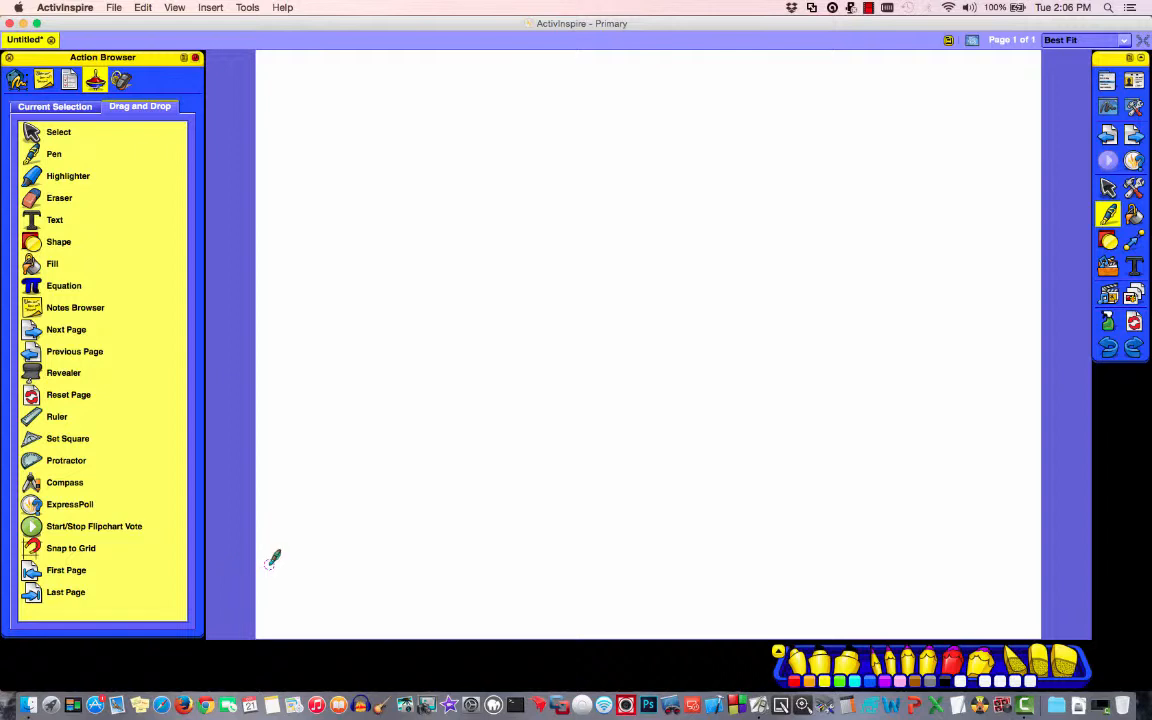
click(47, 371)
drag(49, 374, 233, 600)
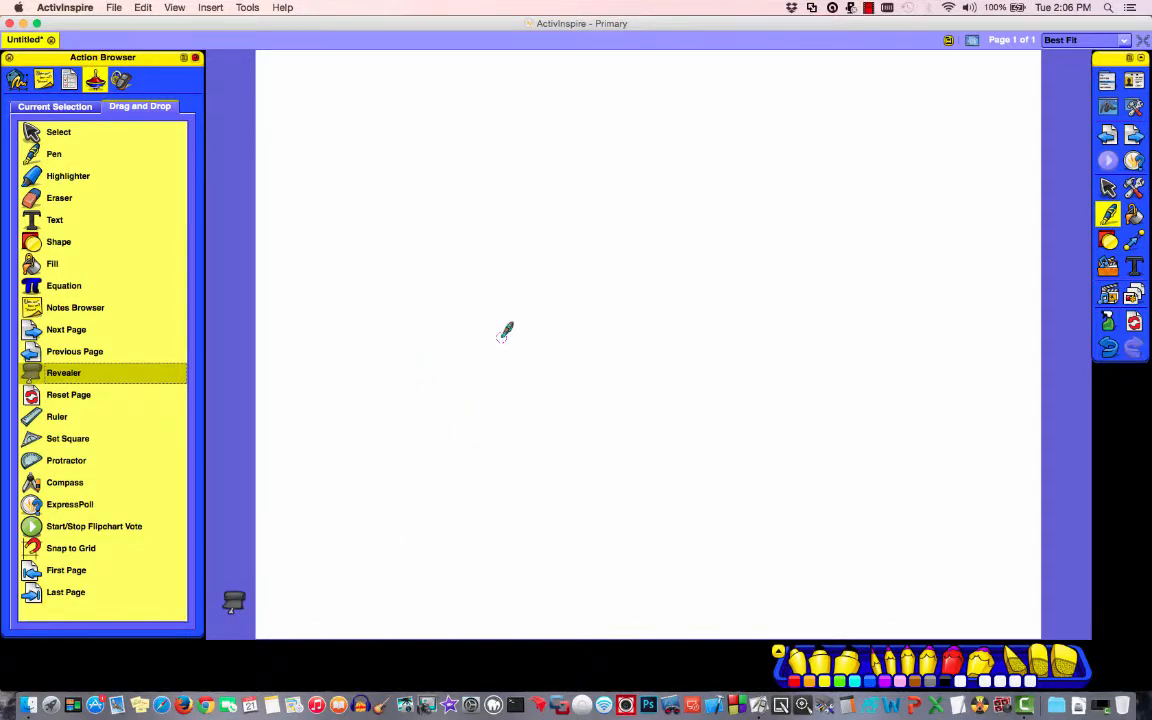
Step: Run the placed Revealer shortcut to uncover the upper part of the page, and close the cover
click(1108, 188)
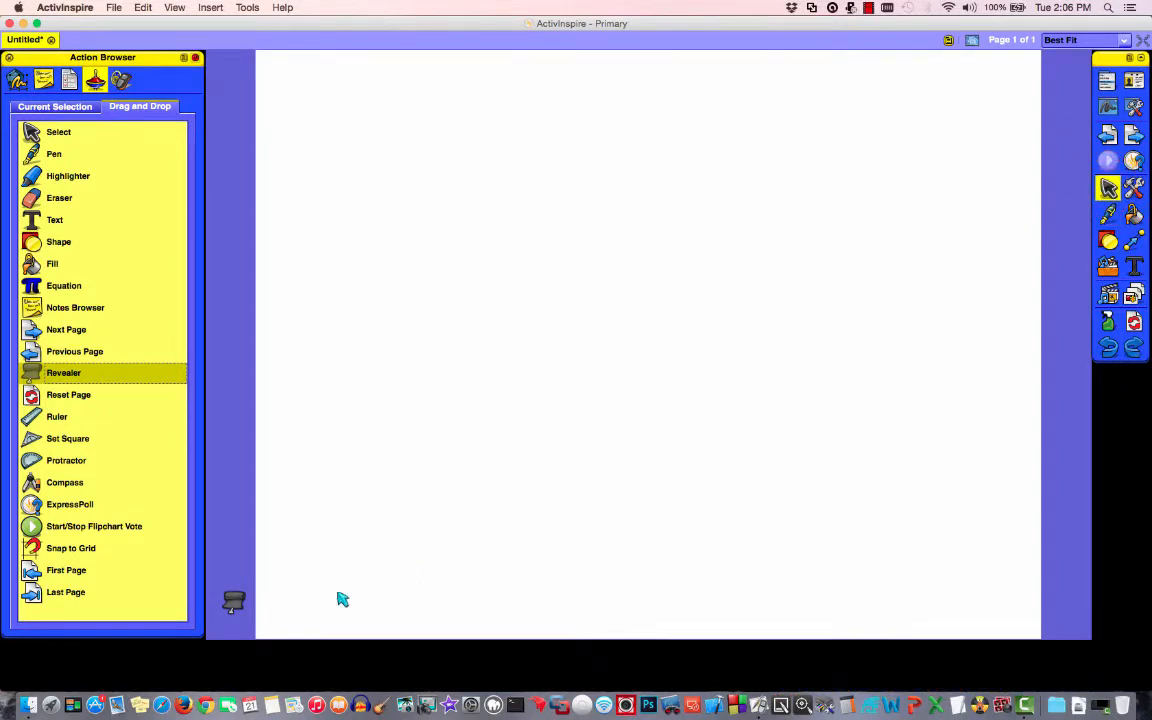
click(233, 600)
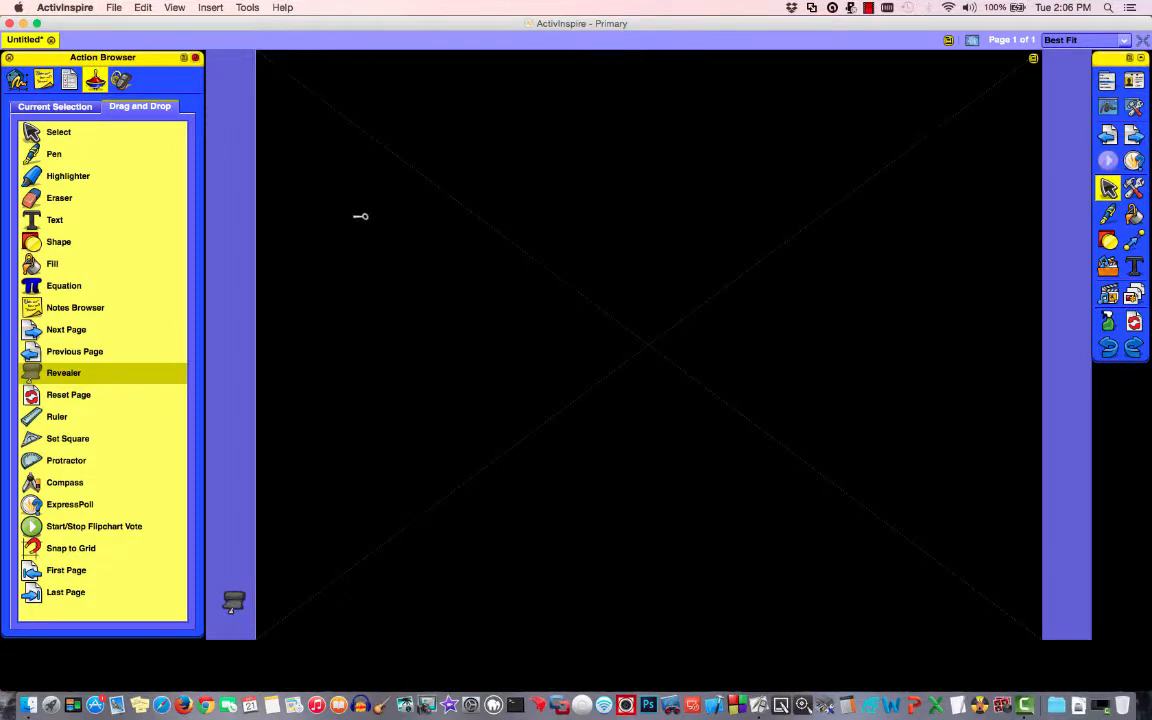
drag(611, 52, 611, 156)
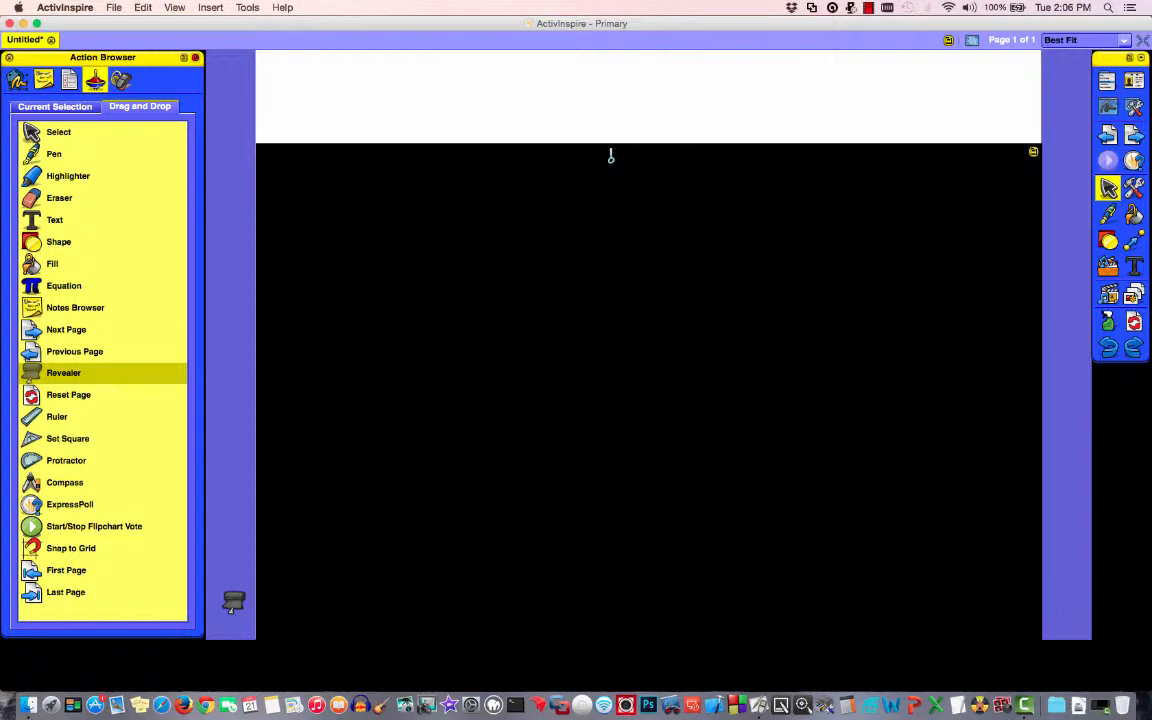
drag(611, 156, 620, 230)
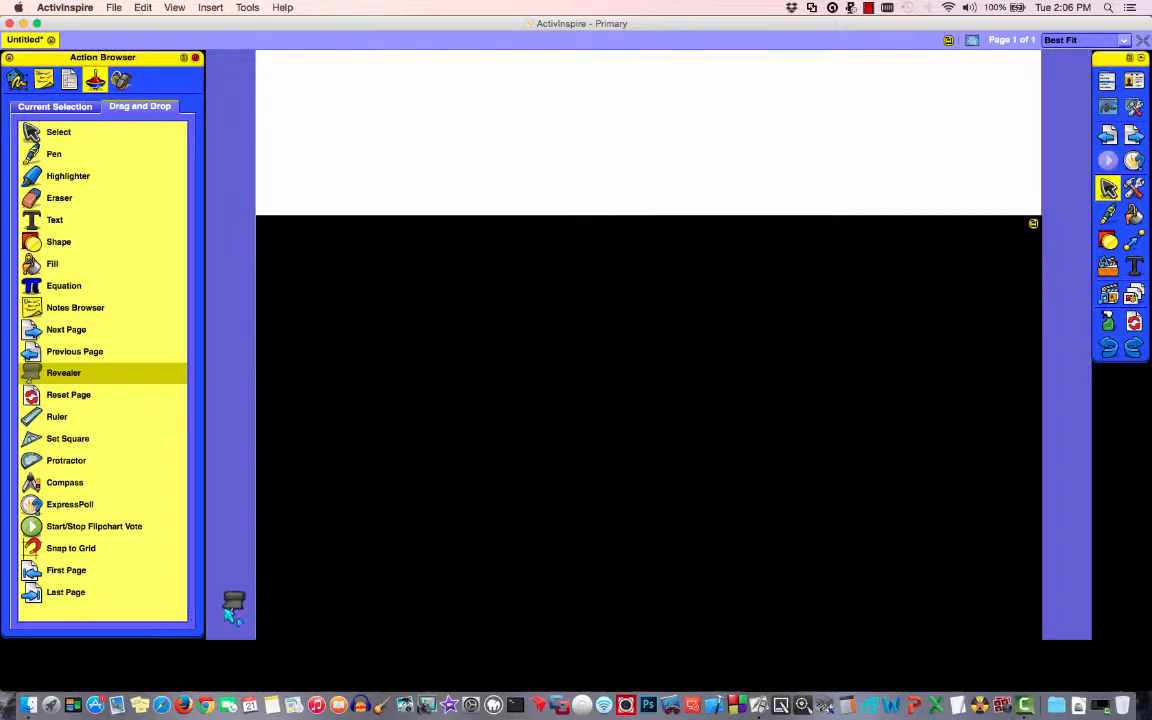
click(1033, 224)
click(1047, 252)
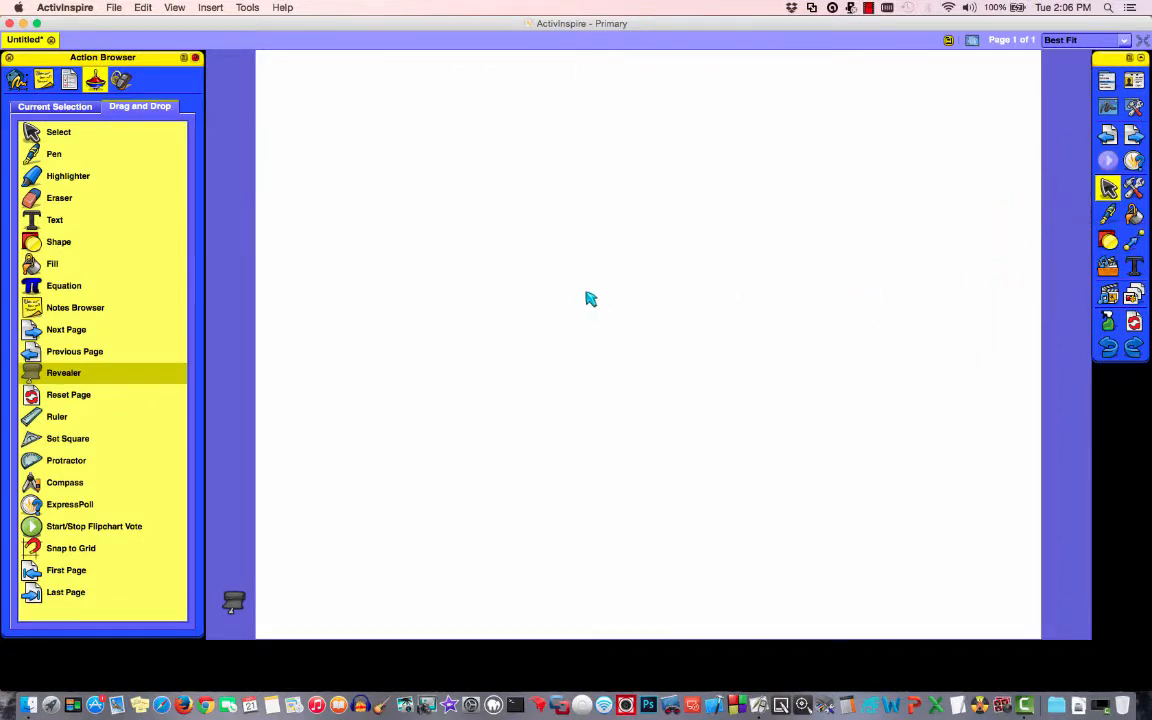
Step: Delete the Revealer shortcut from the page margin and return to the Object Browser
right_click(233, 601)
click(275, 450)
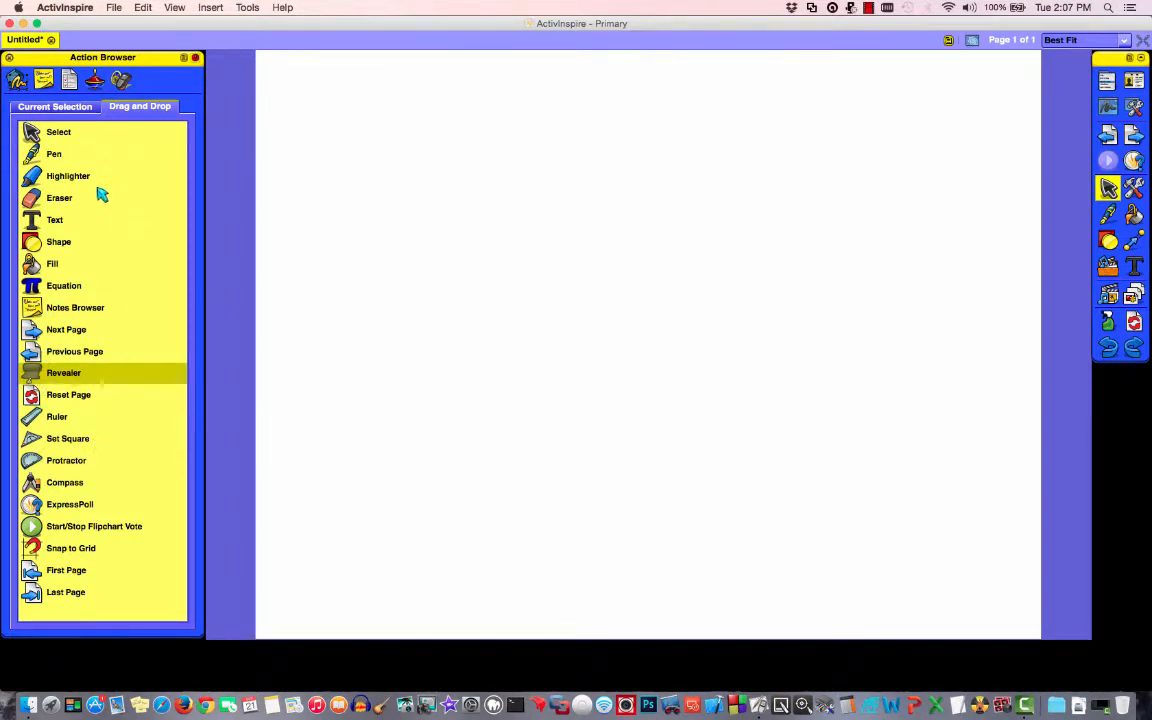
click(16, 84)
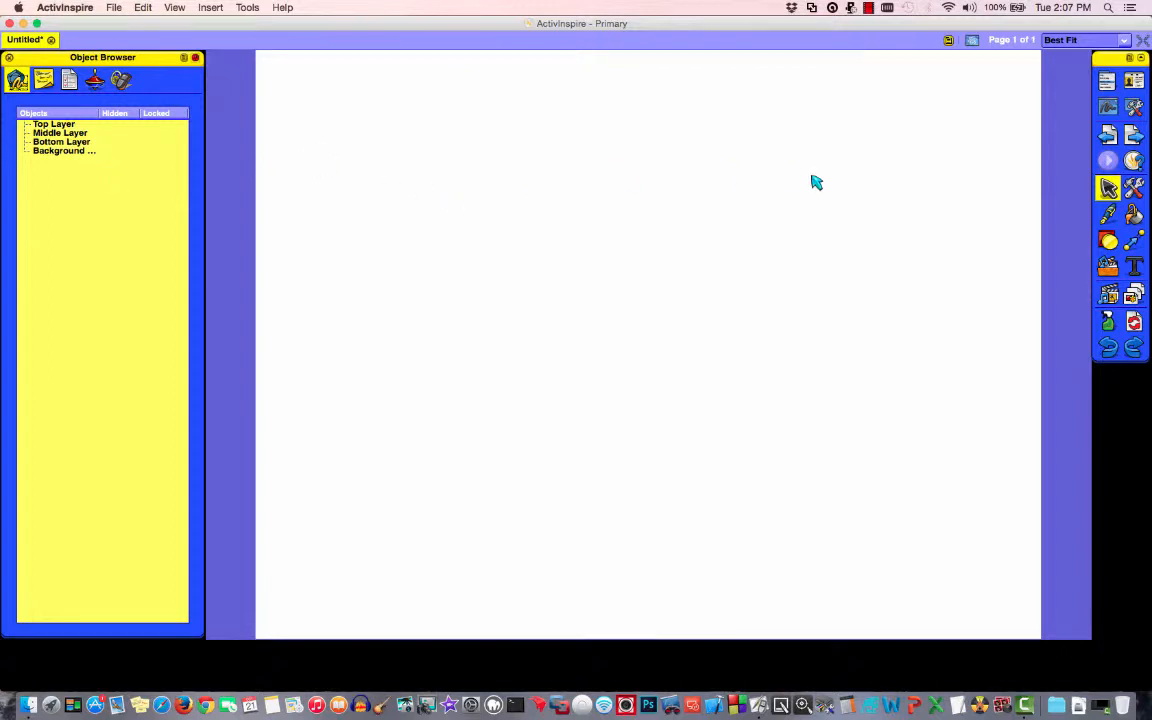
Step: Compare the command groups in the toolbox's Main Menu with those in the application's menu bar
click(1110, 86)
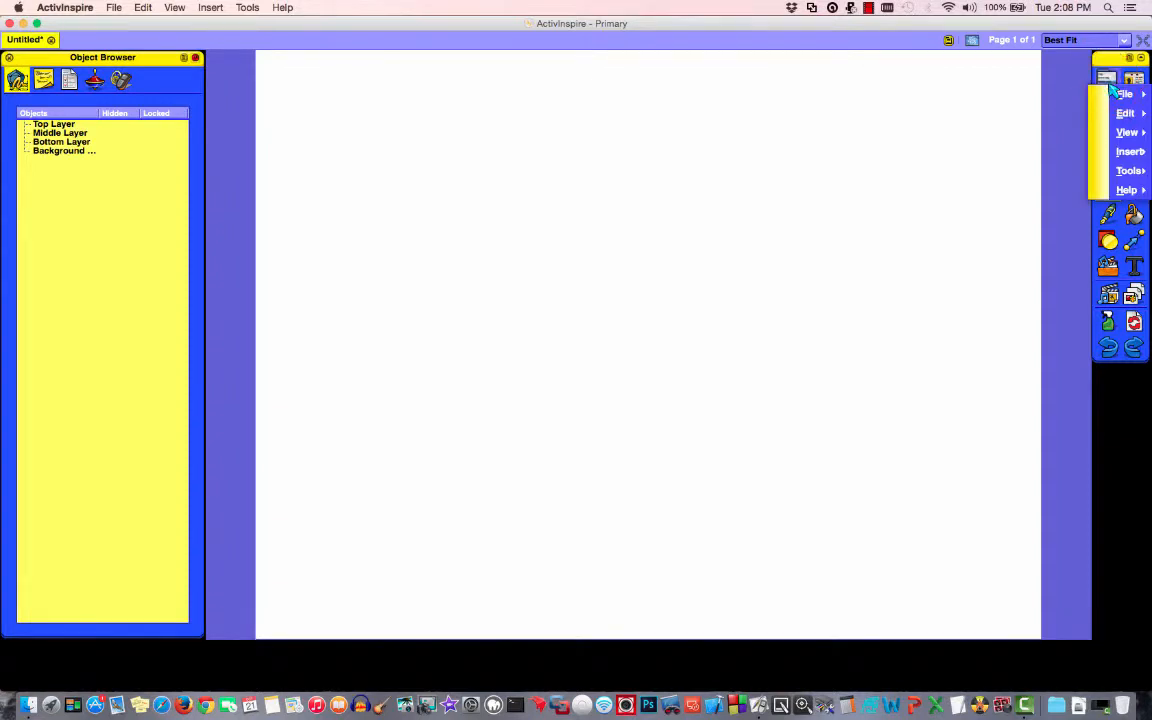
mouse_move(1117, 95)
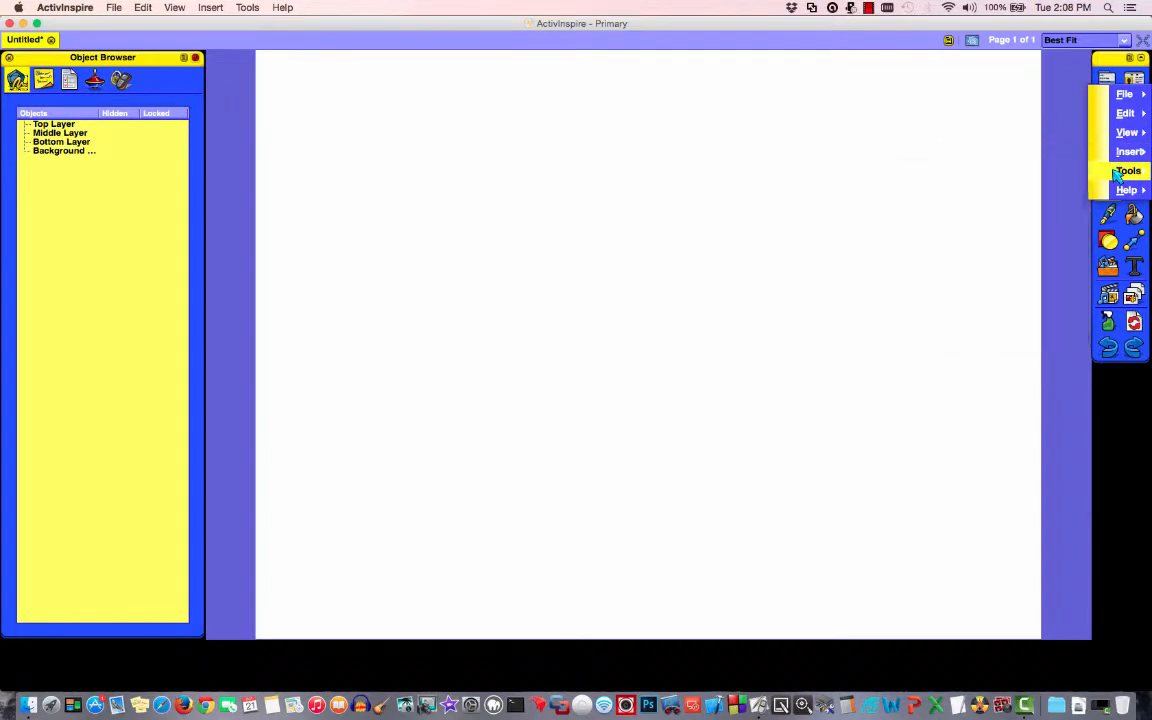
mouse_move(1116, 195)
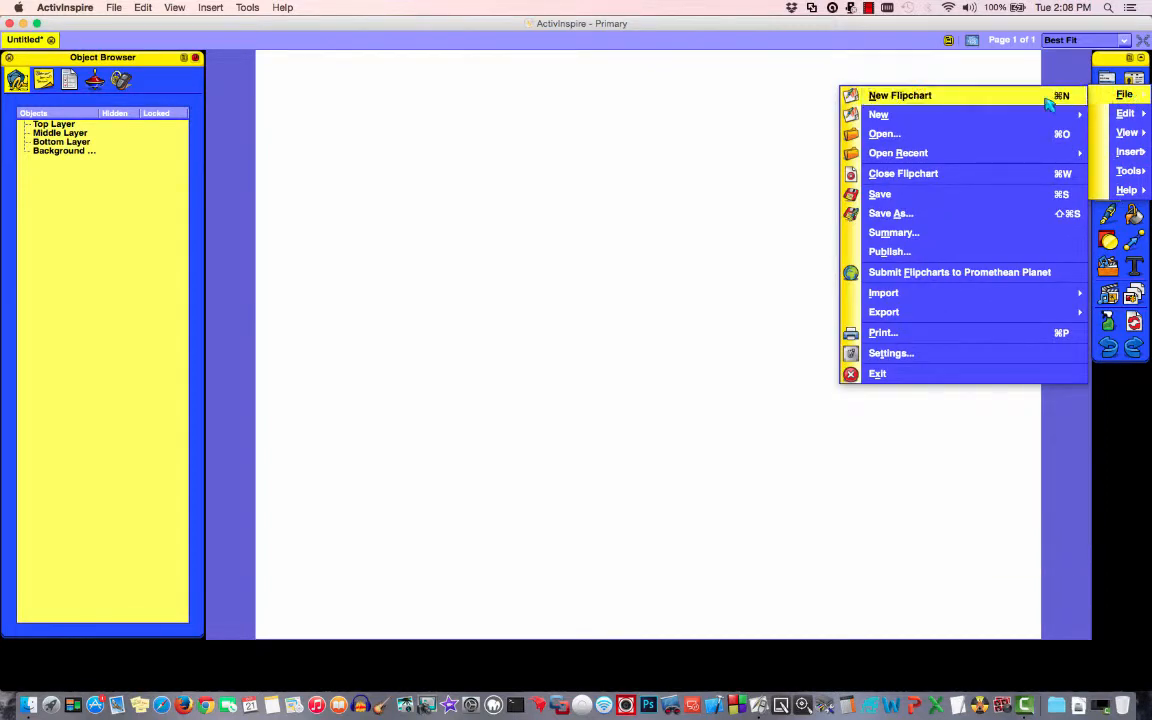
click(138, 8)
mouse_move(207, 7)
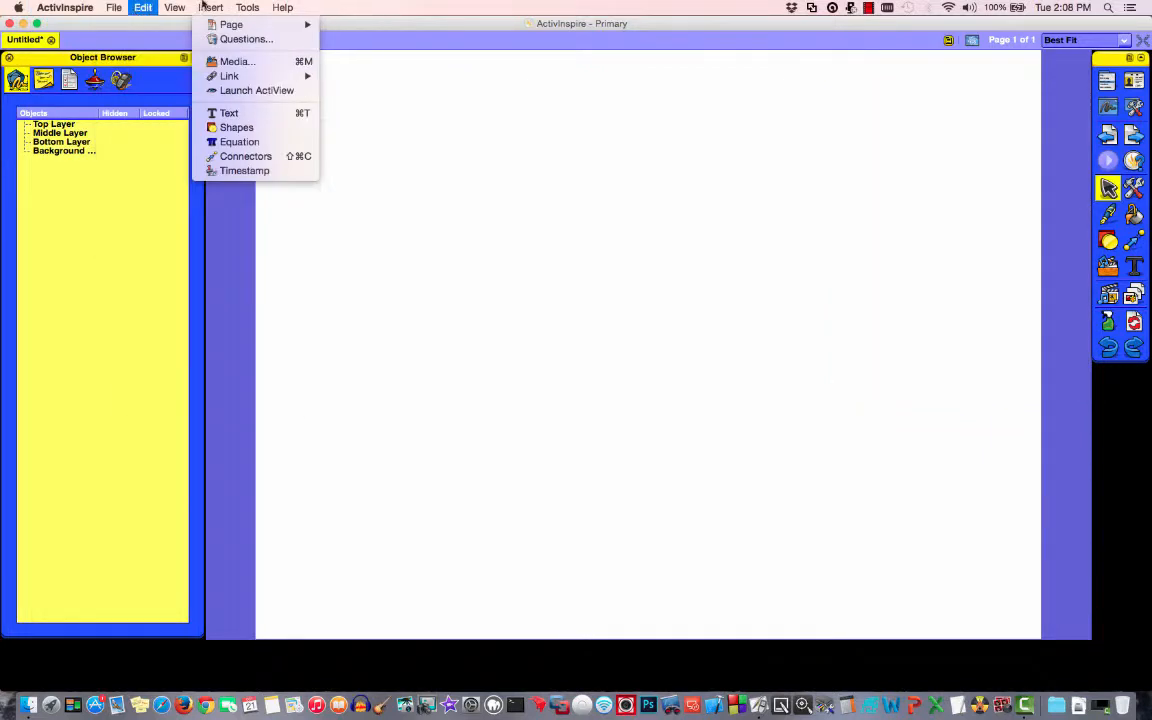
mouse_move(285, 7)
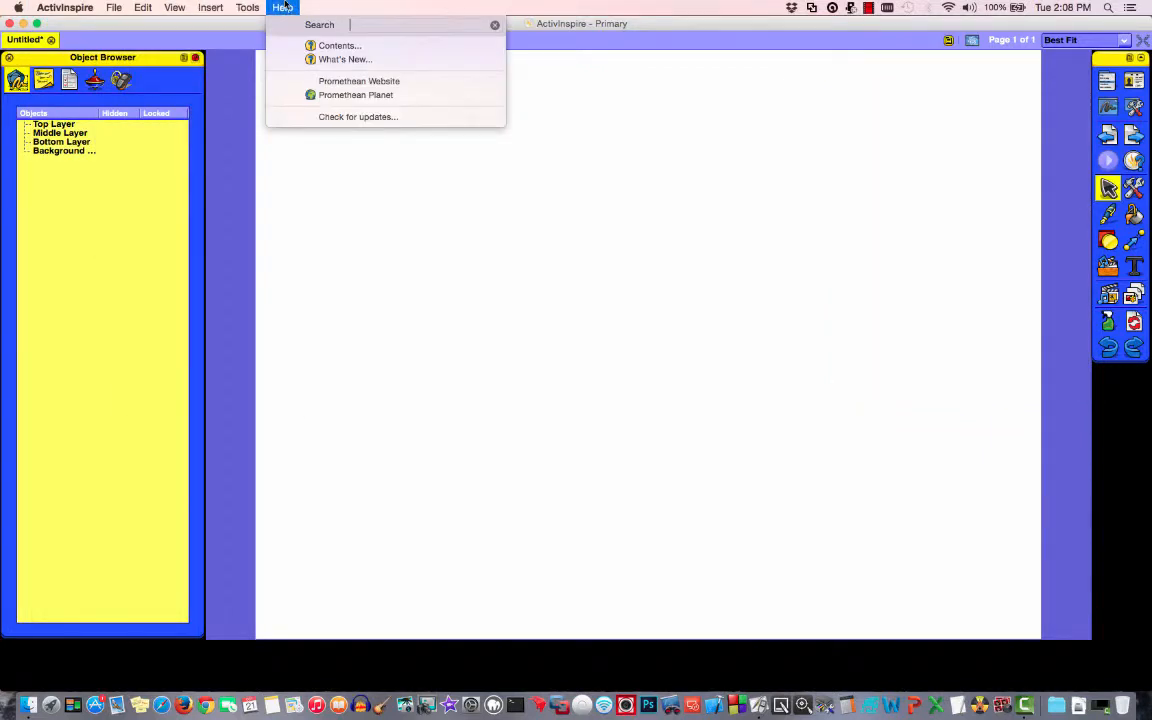
click(801, 74)
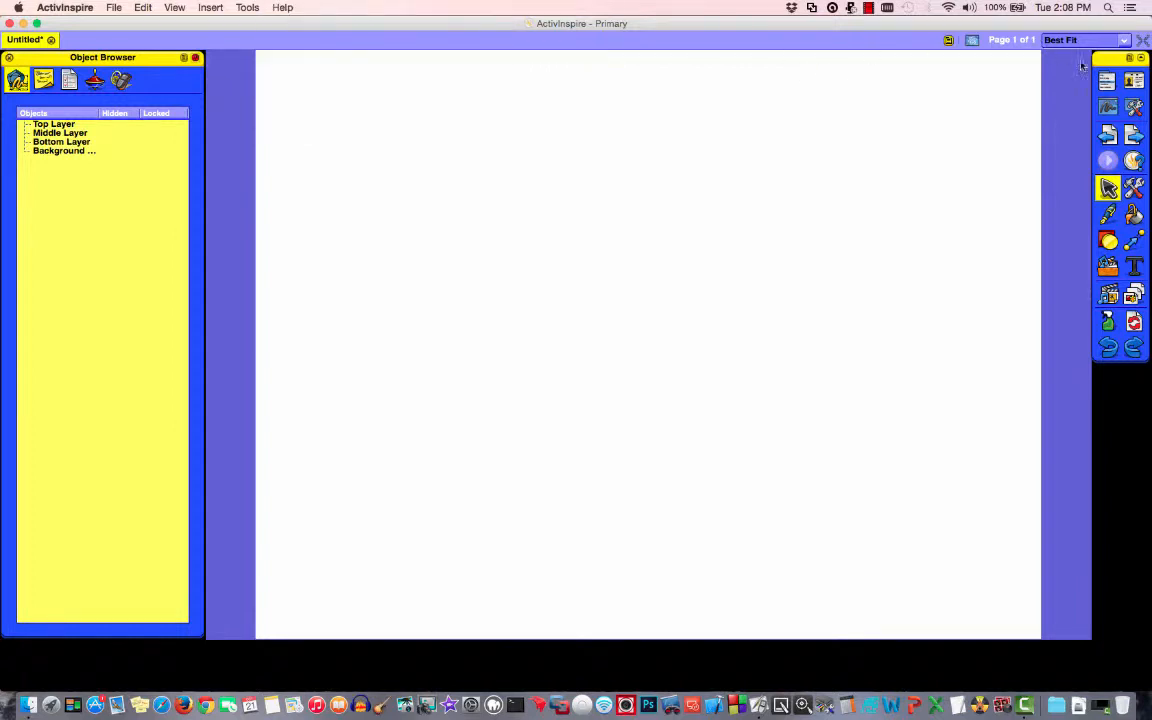
click(1108, 80)
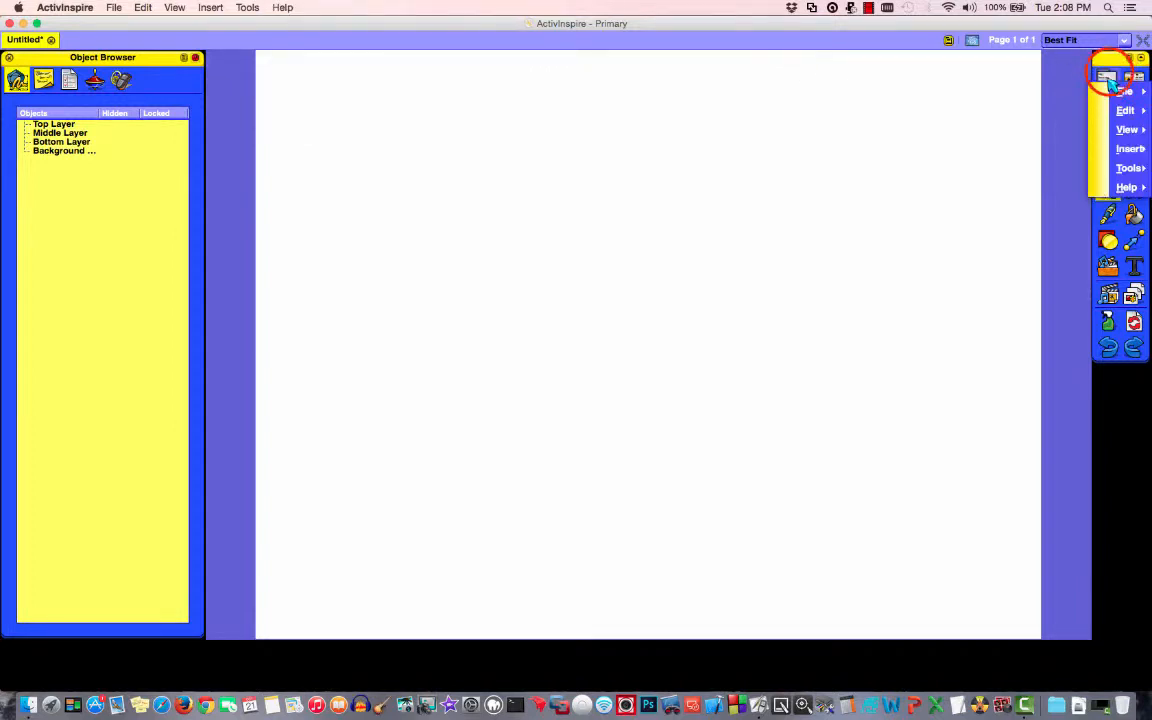
click(1108, 77)
click(1108, 74)
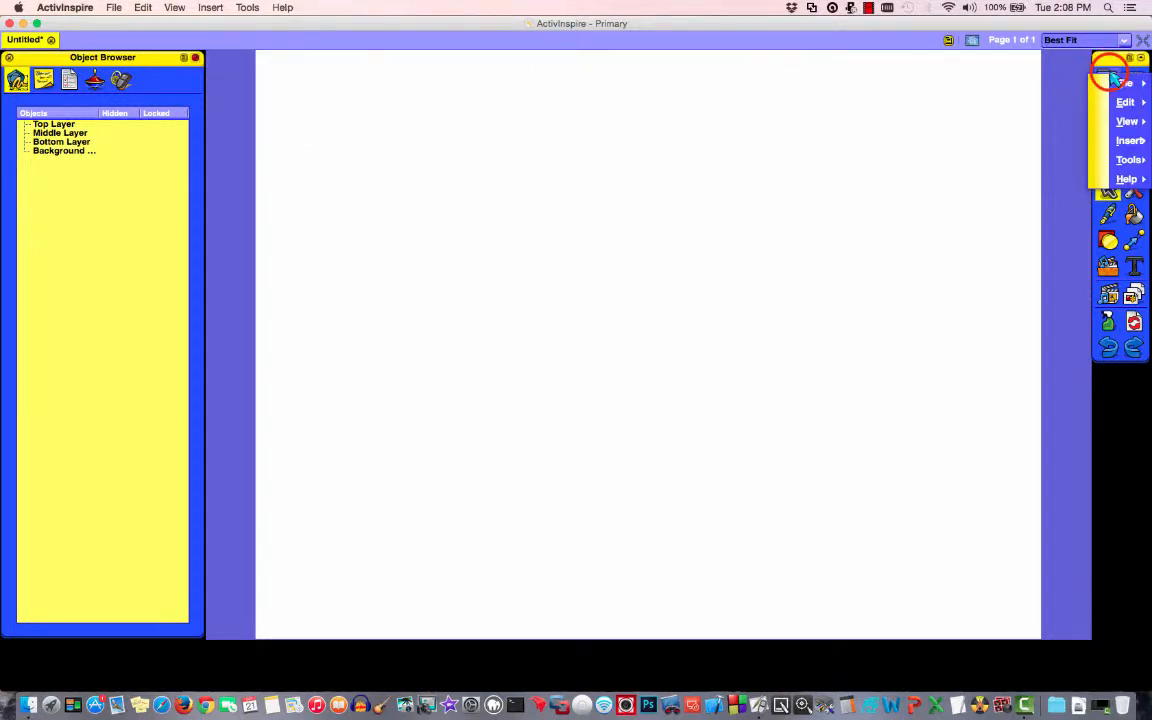
click(1040, 125)
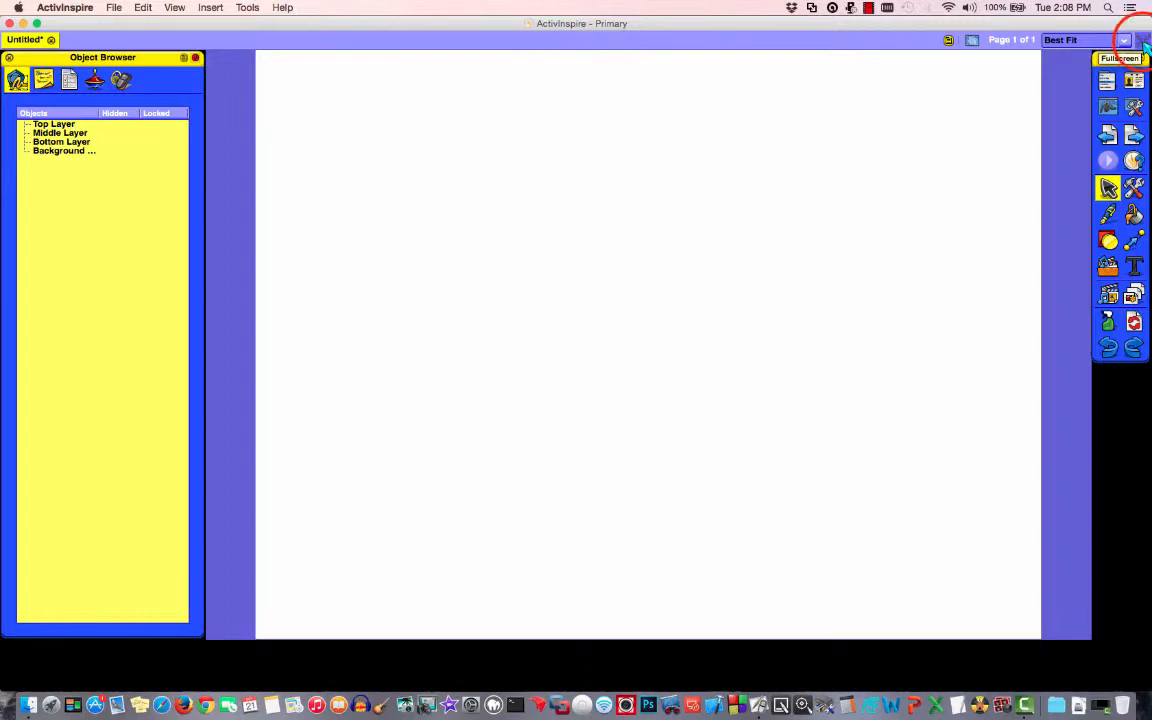
Step: Switch the flipchart to full screen and examine the File, Edit, Insert, Tools and Help commands in the toolbox's Main Menu
click(1144, 38)
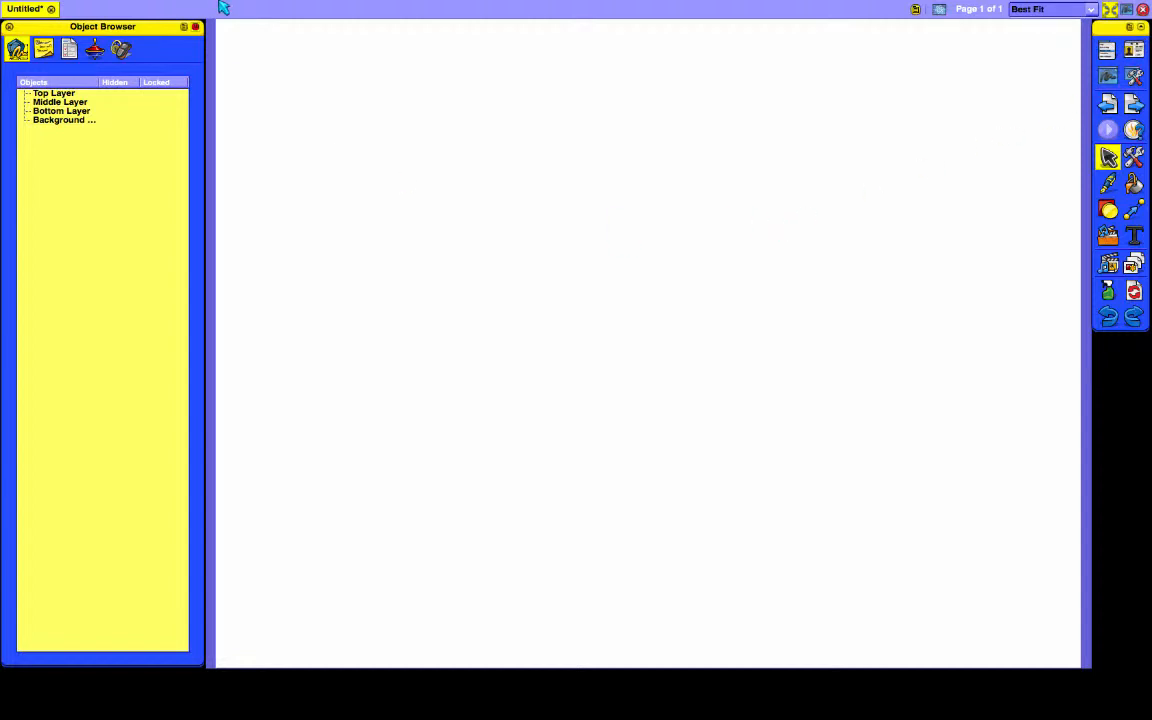
mouse_move(257, 7)
click(1104, 52)
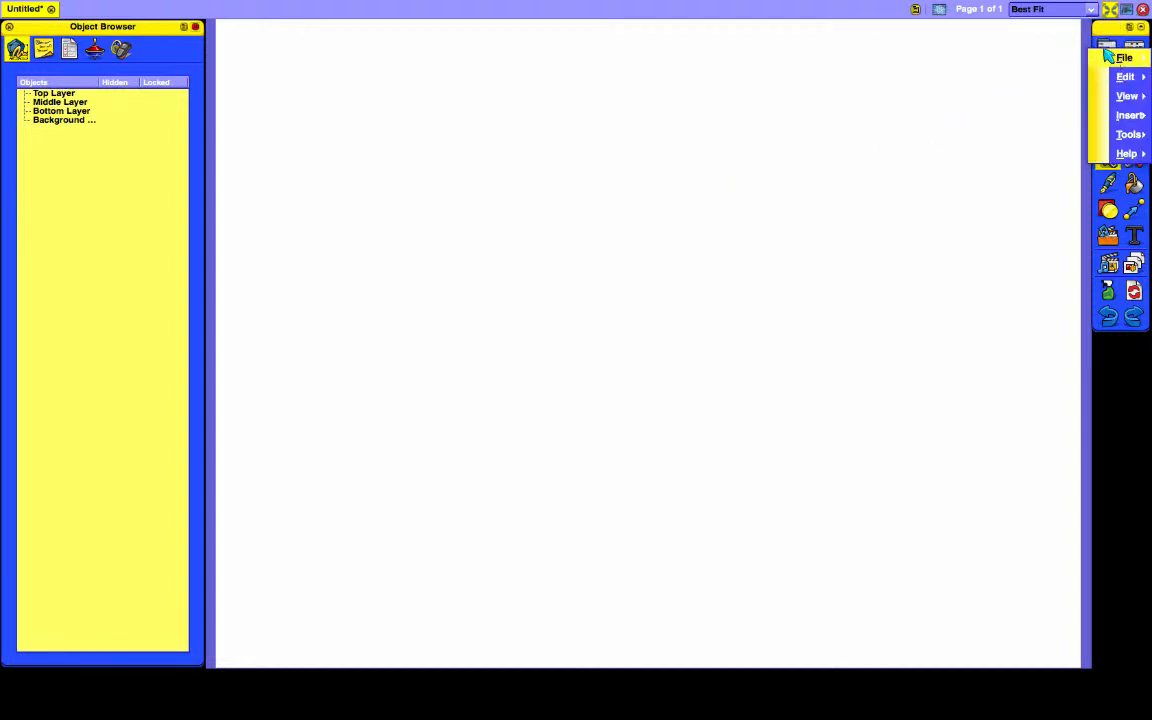
mouse_move(1117, 60)
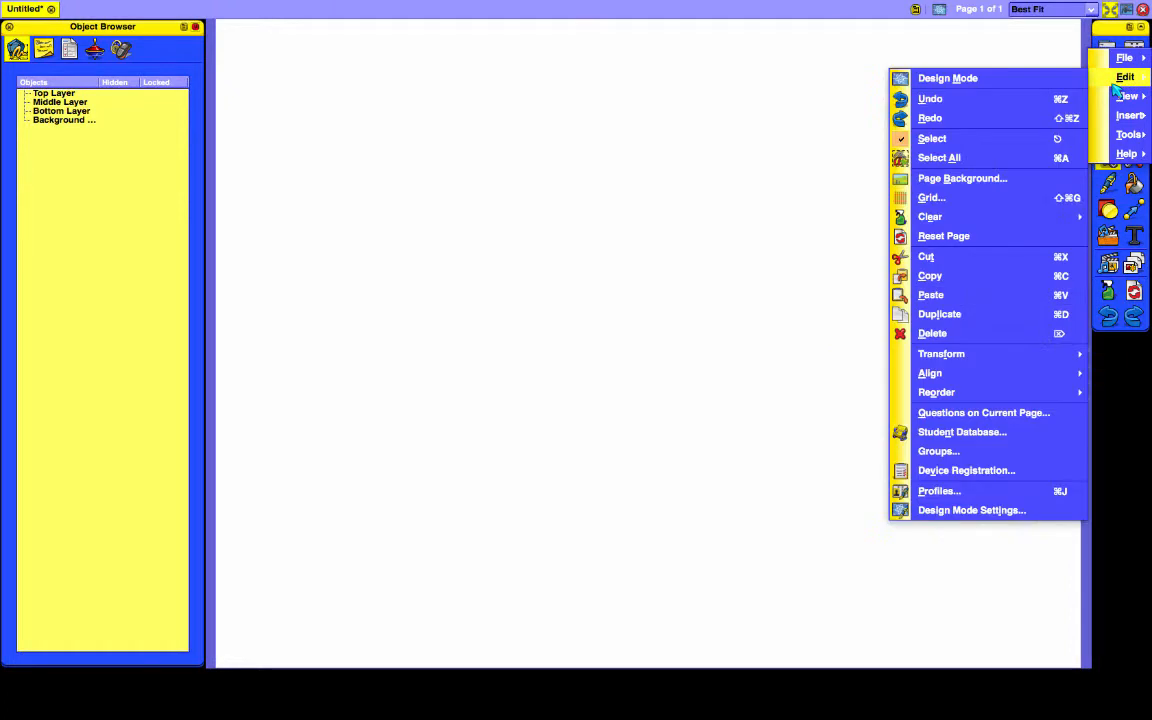
mouse_move(1117, 115)
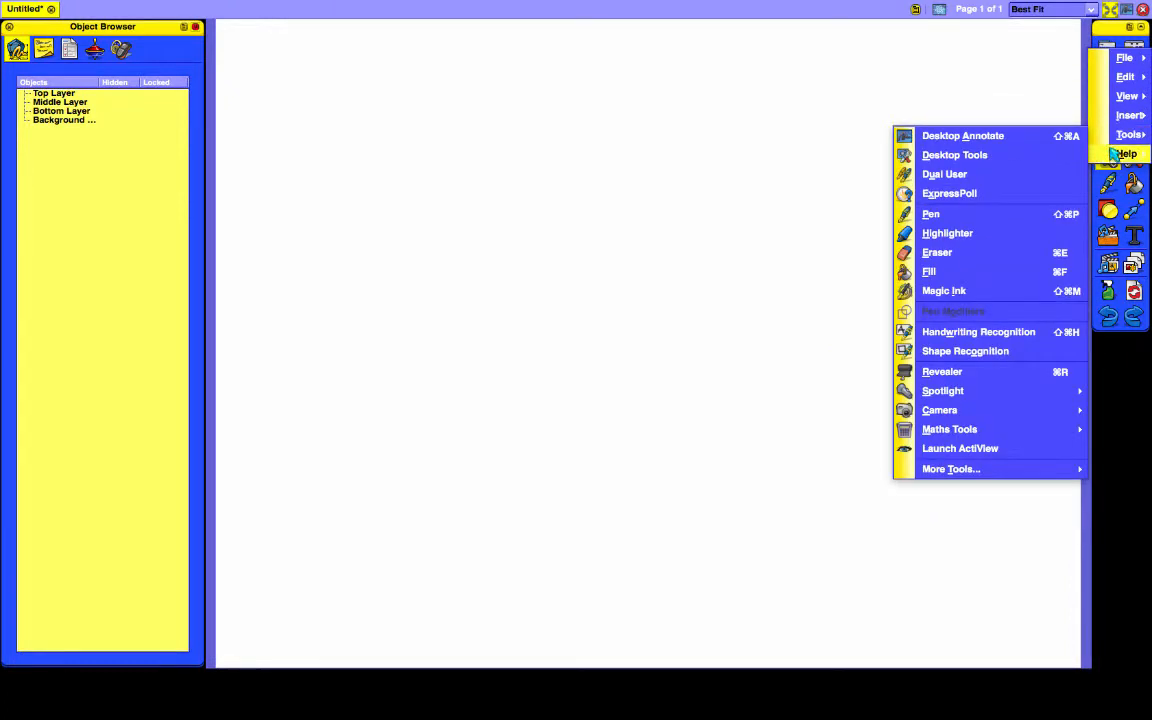
mouse_move(1120, 153)
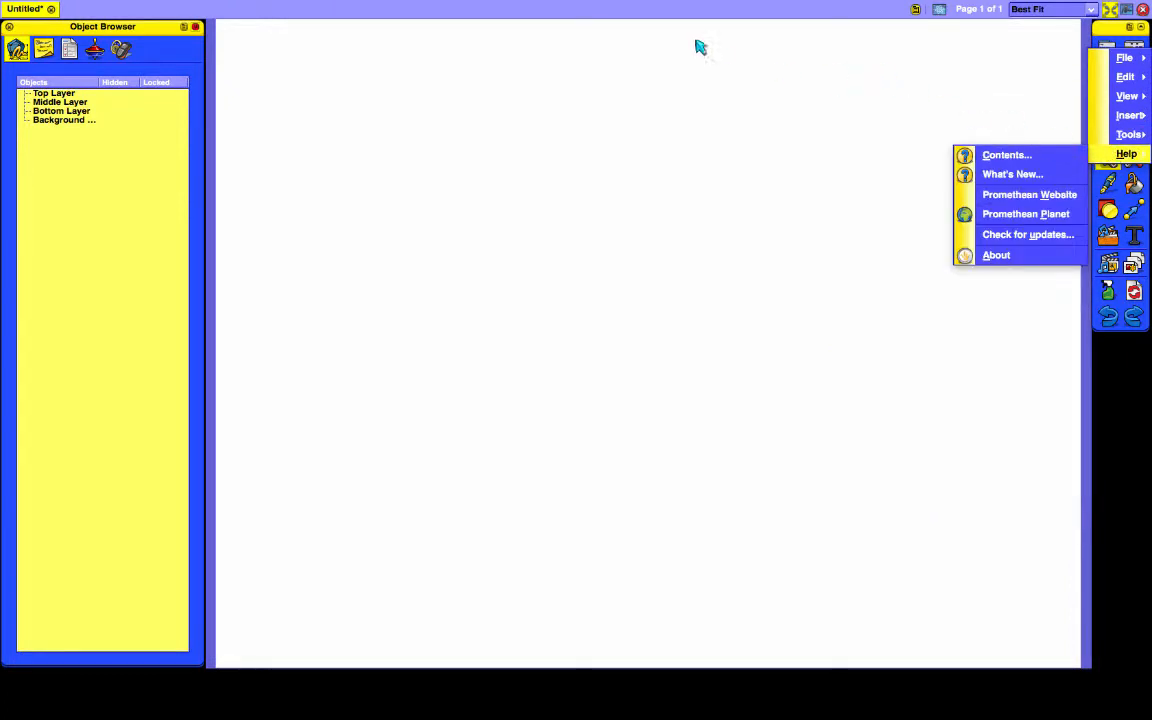
mouse_move(667, 5)
click(1111, 43)
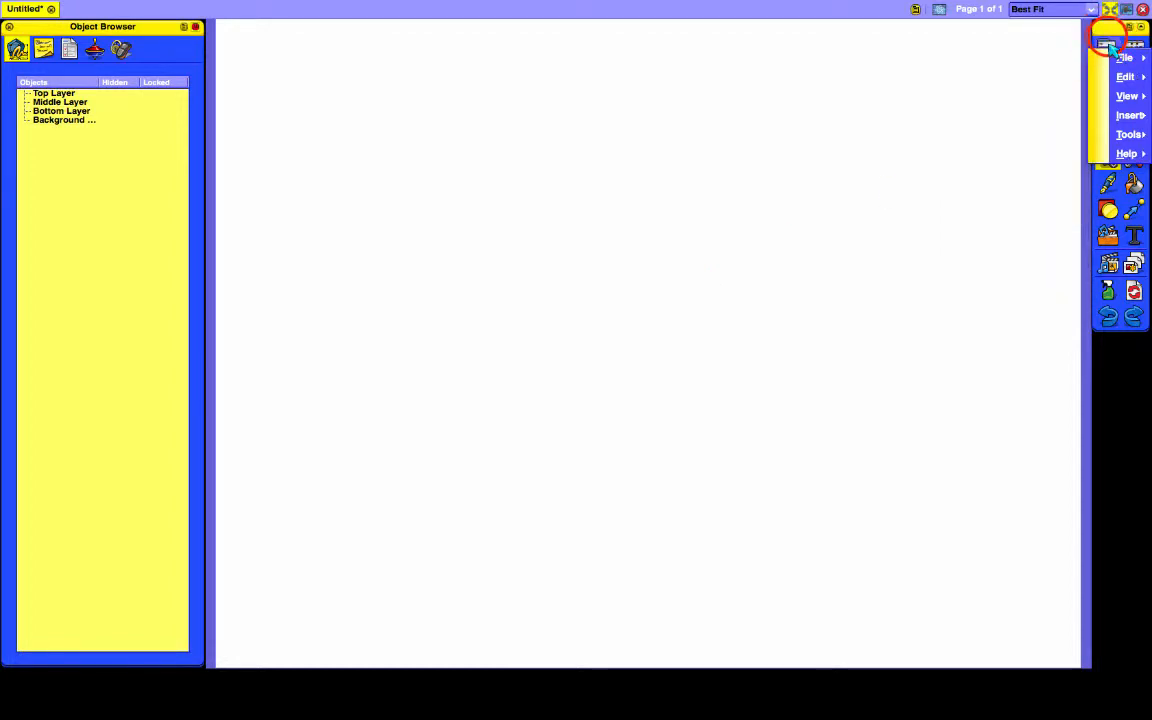
Step: Start exiting the application but cancel closing the modified flipchart, and return it from full screen to the normal window
click(1111, 44)
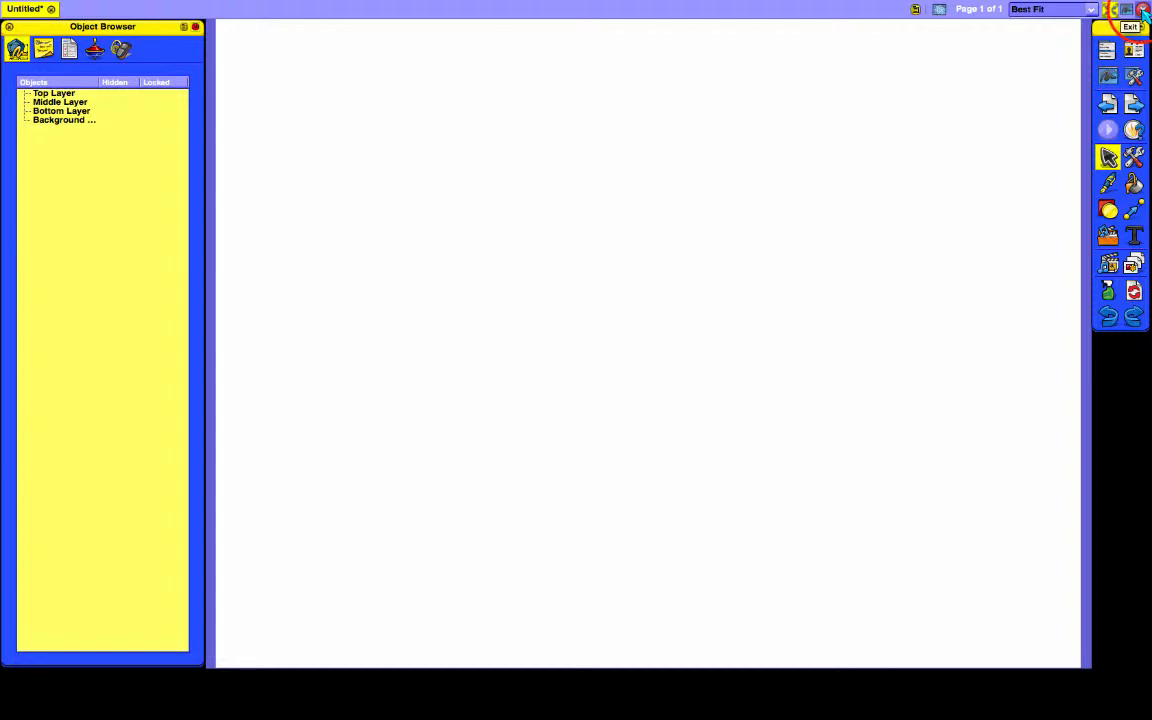
click(1143, 9)
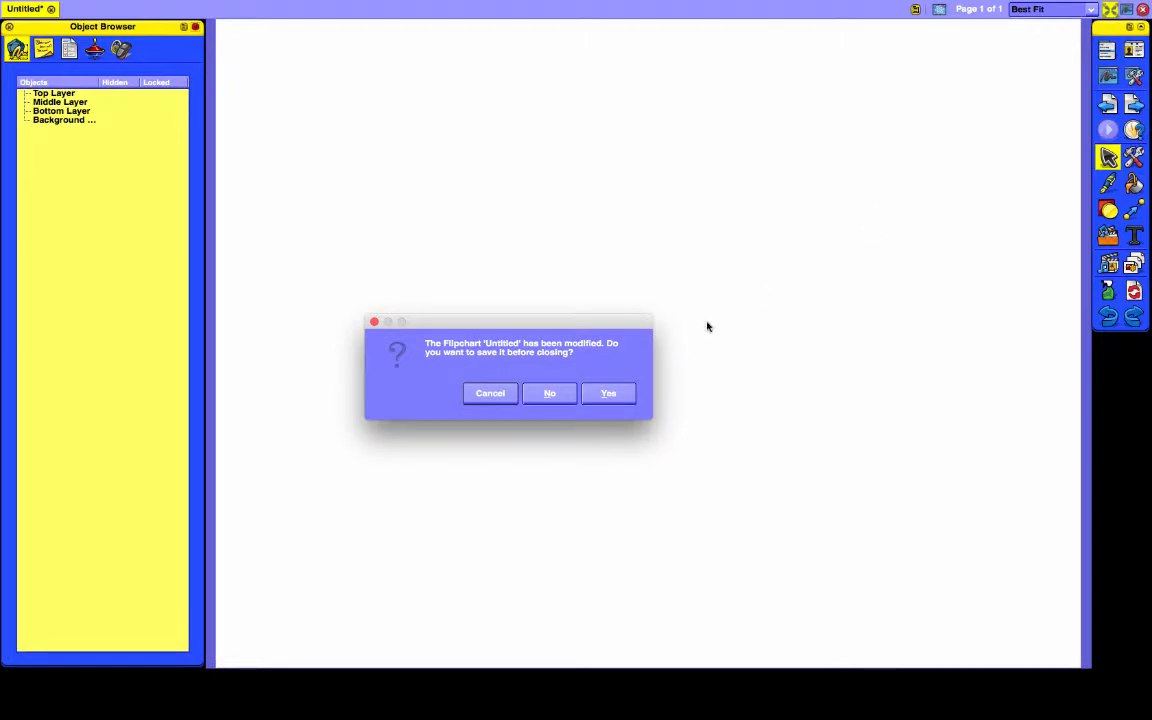
click(495, 393)
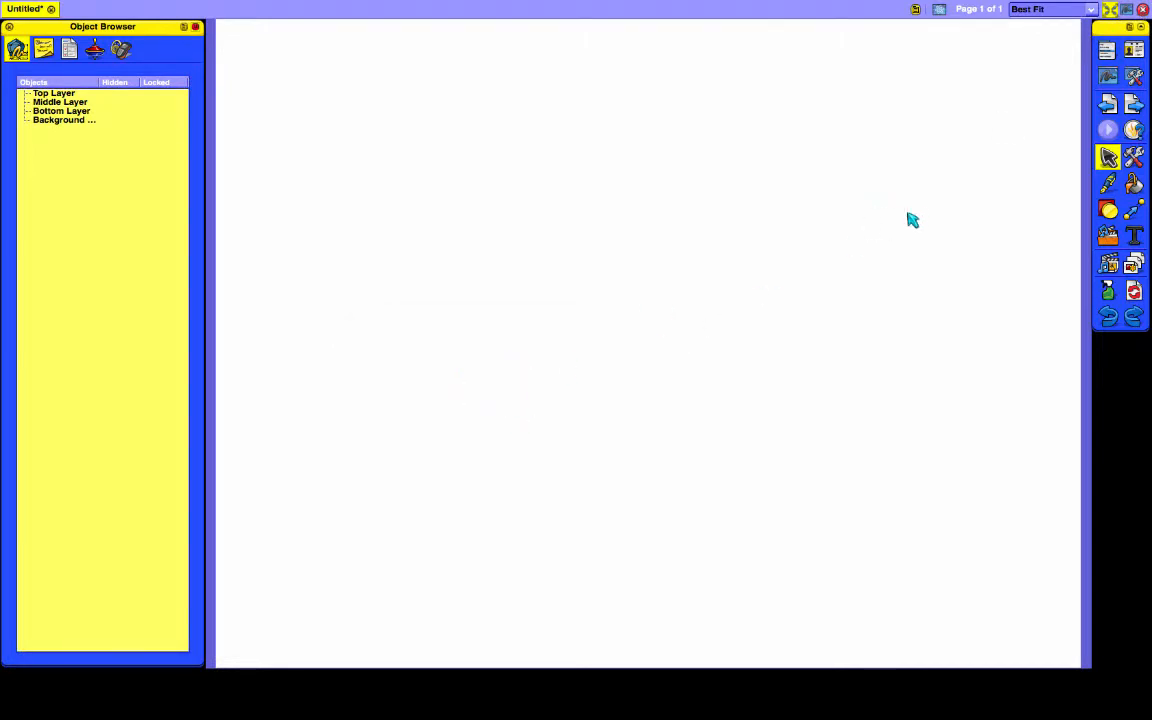
click(1111, 9)
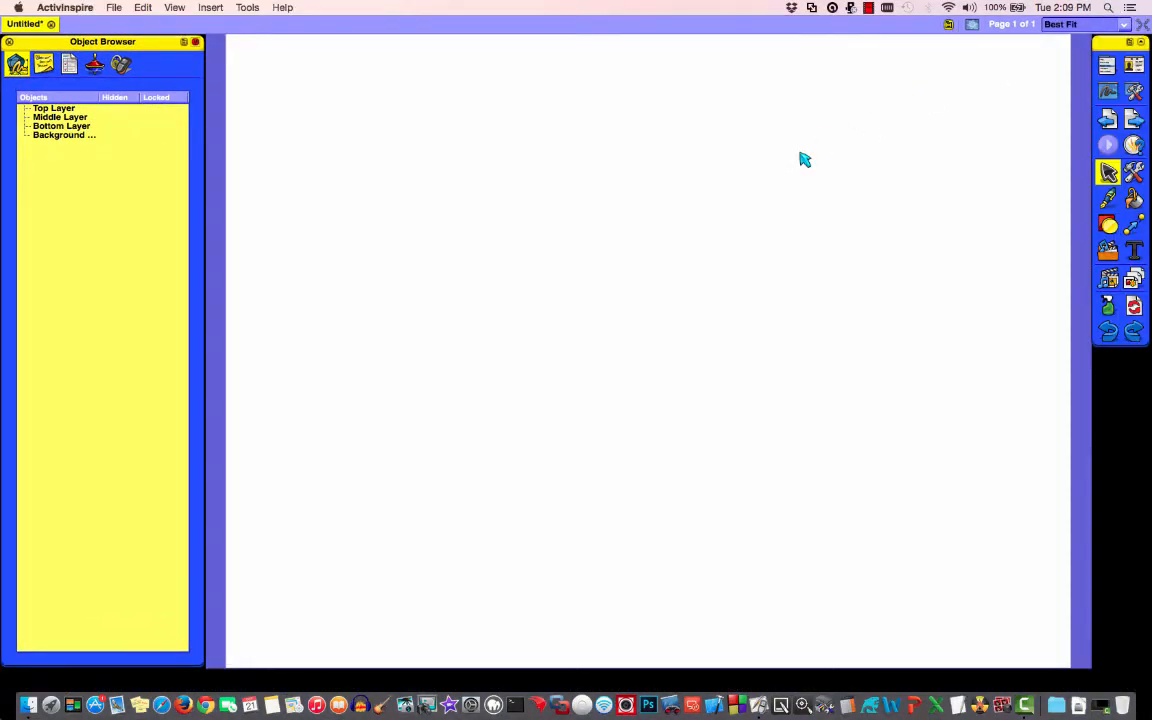
Step: Switch the profile to At The Board and back to Authoring
click(1137, 66)
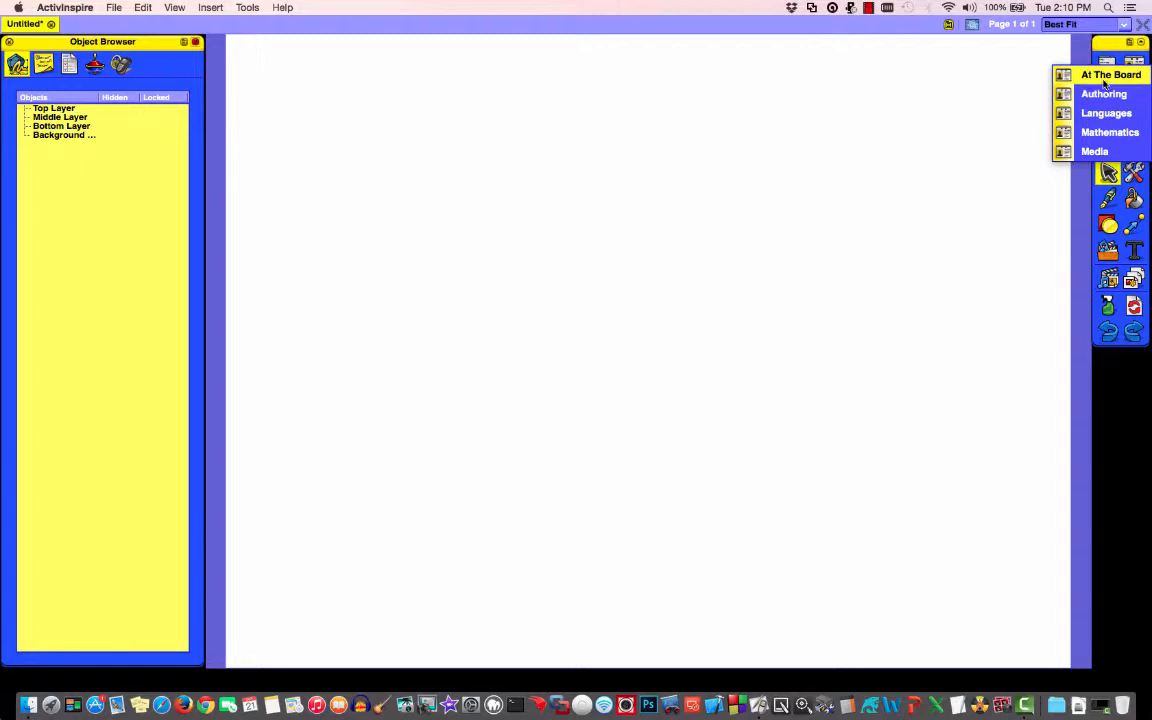
click(1110, 75)
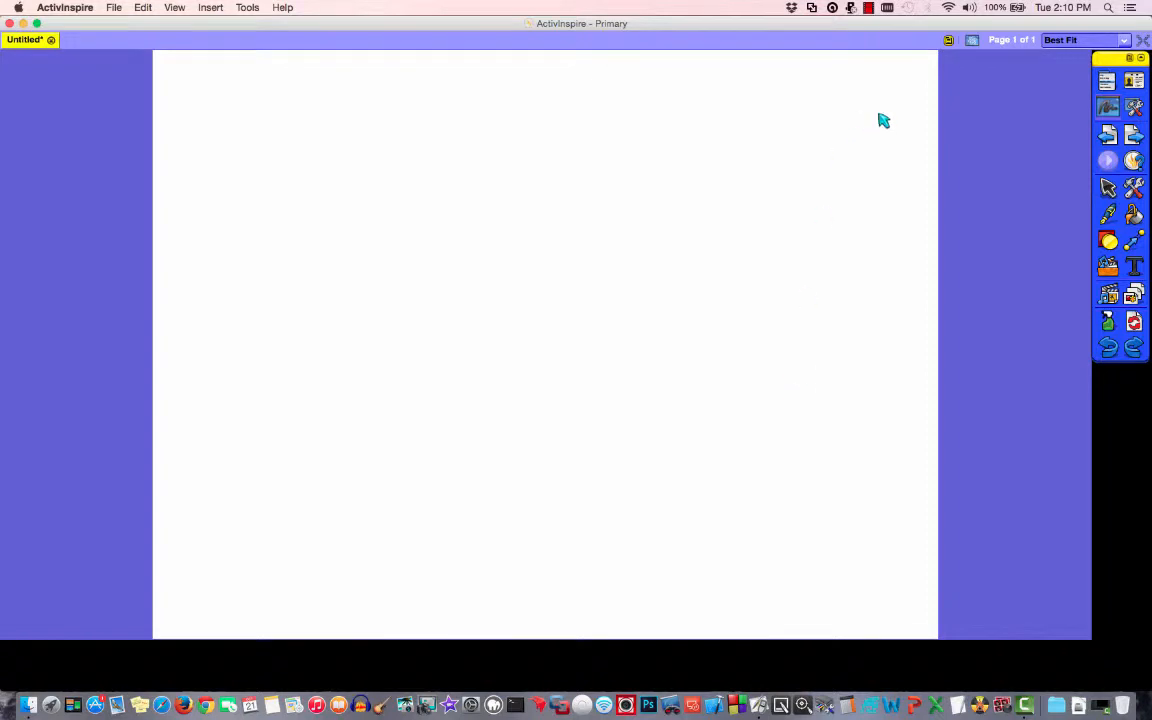
click(1133, 80)
click(1124, 113)
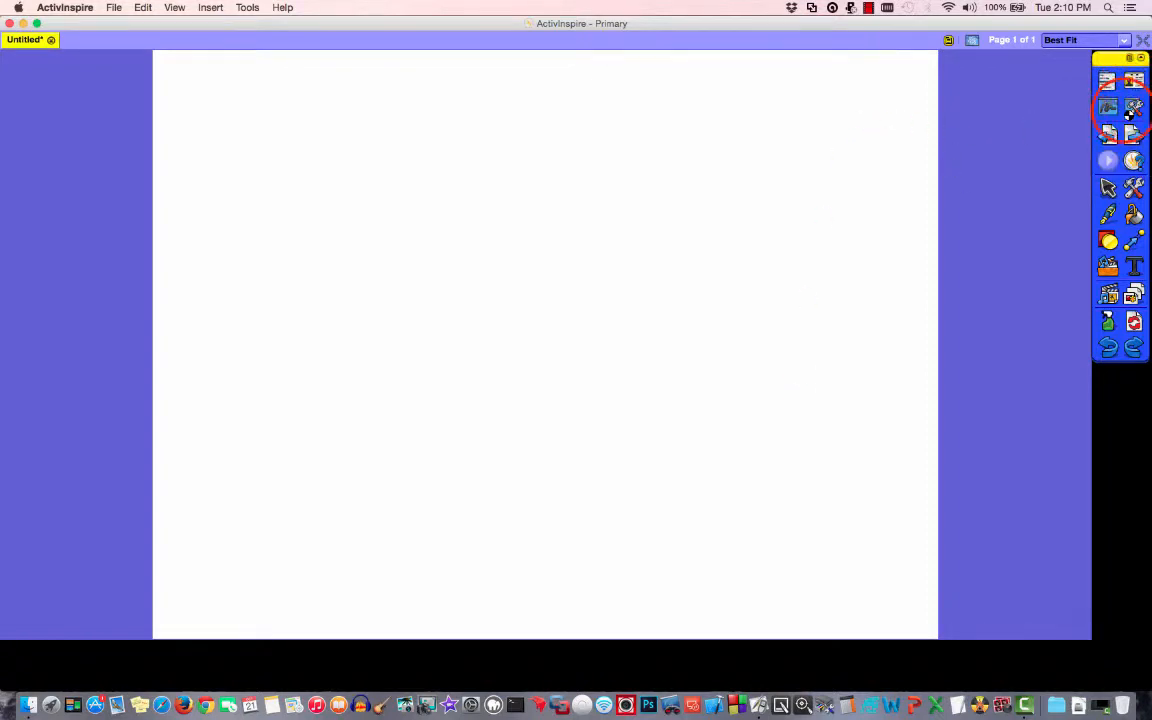
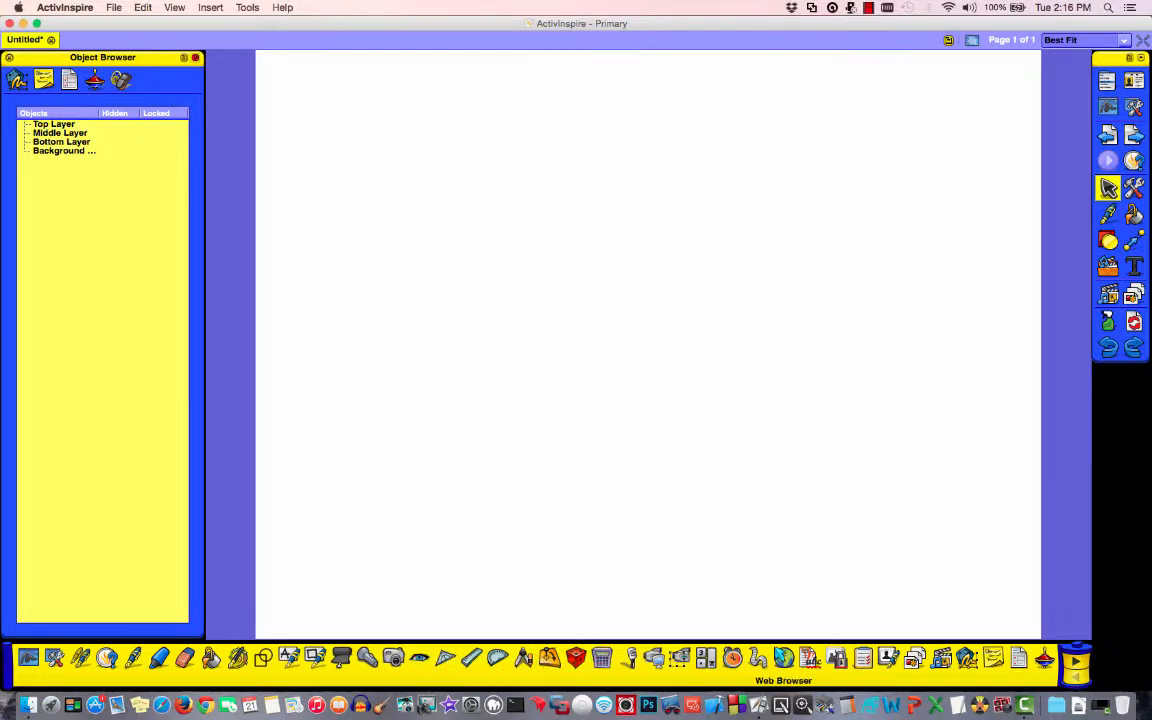
Step: Look through the docked strip of tools, roll four dice with the Dice Roller and close it
click(1077, 666)
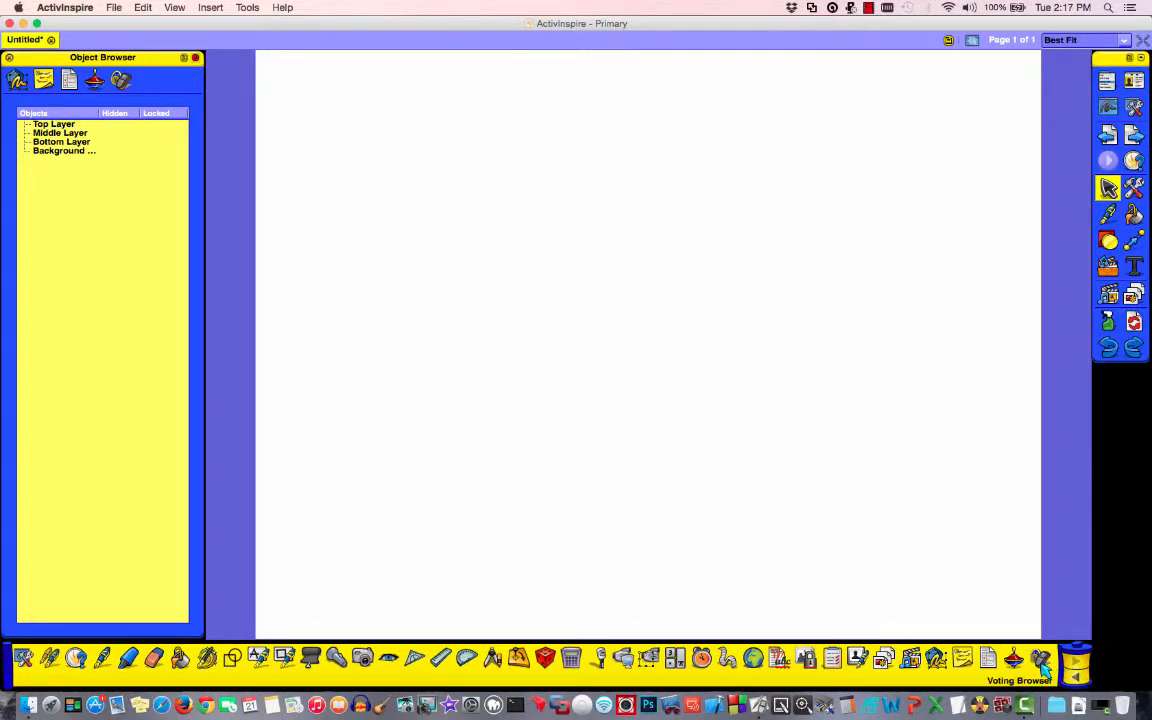
click(1078, 677)
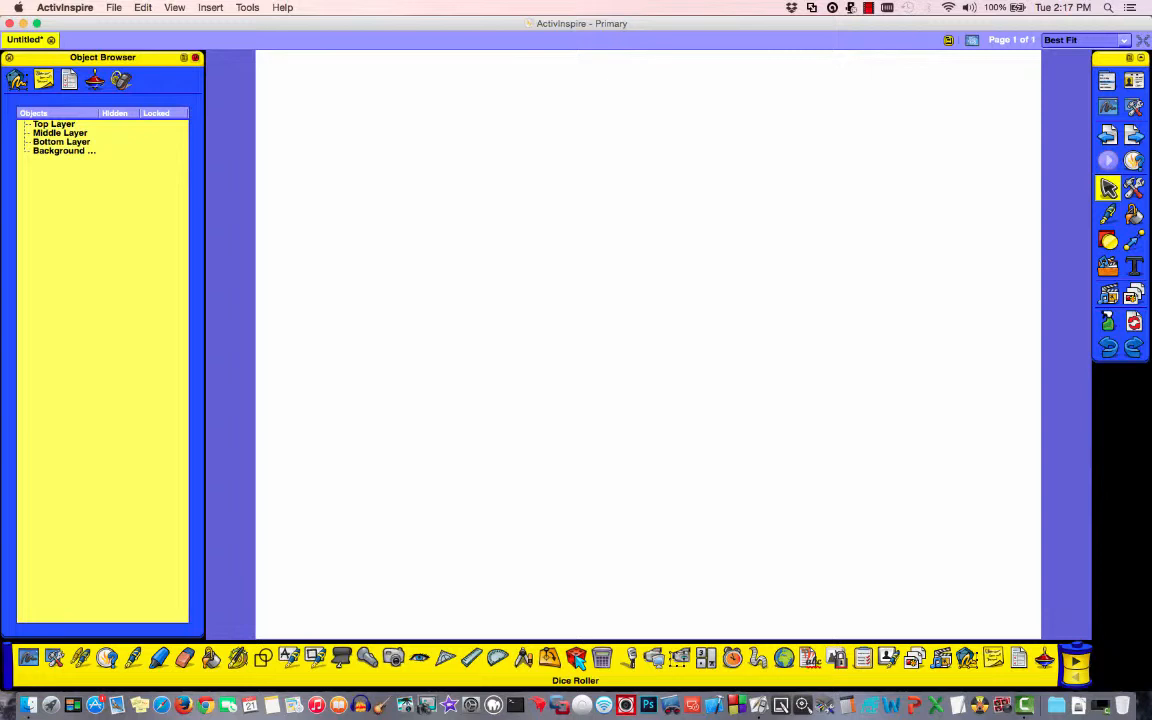
click(576, 657)
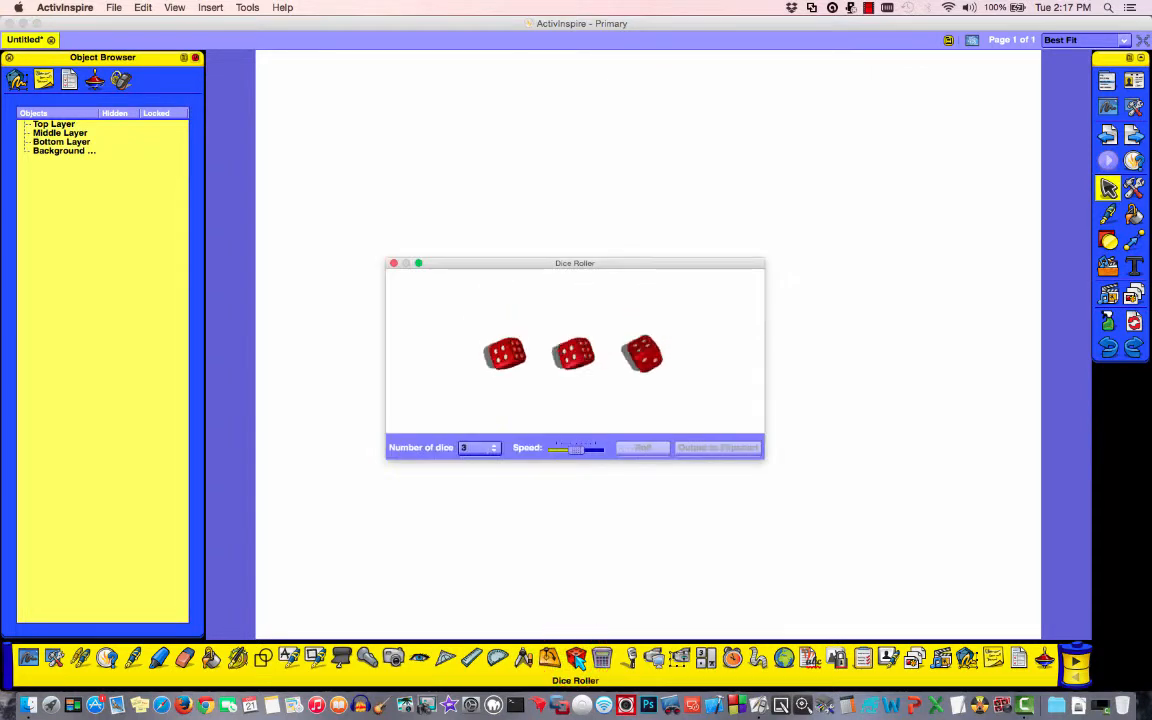
click(488, 447)
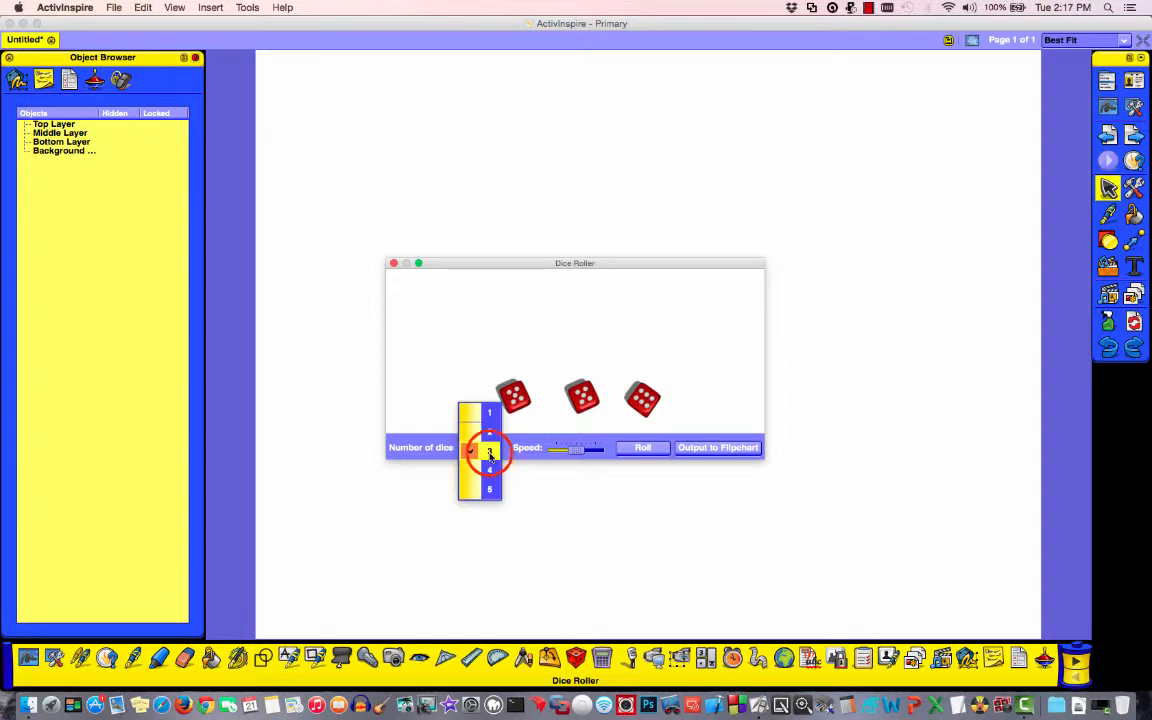
click(489, 470)
click(643, 448)
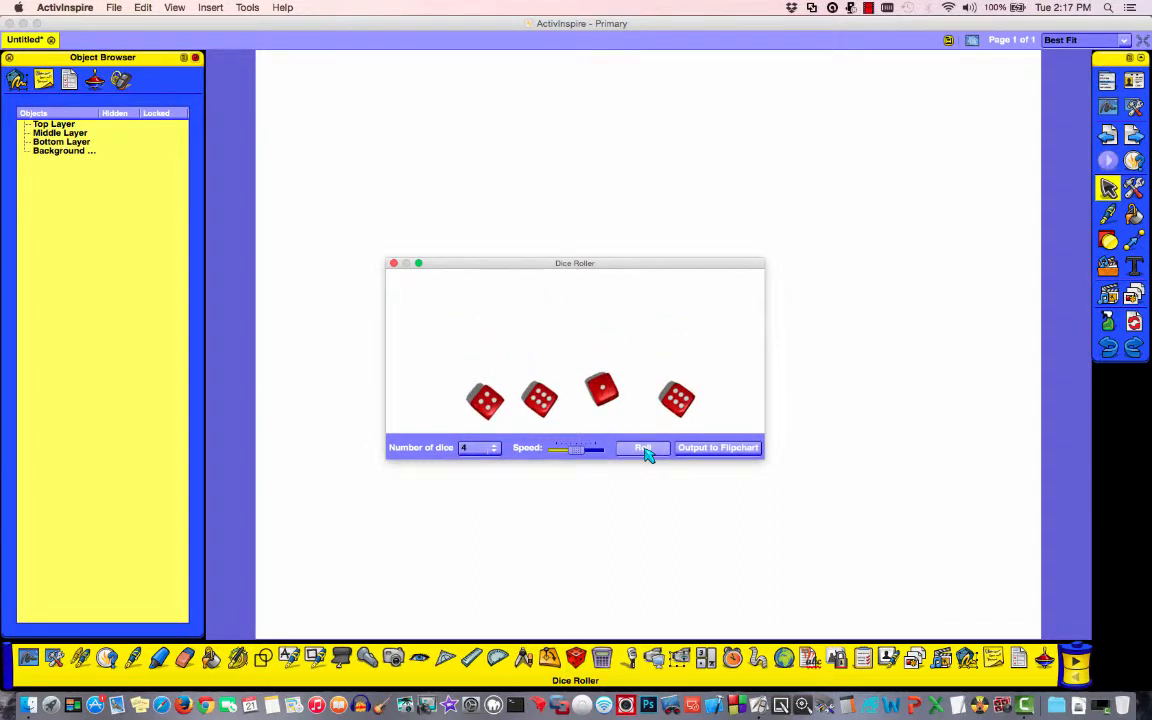
click(393, 264)
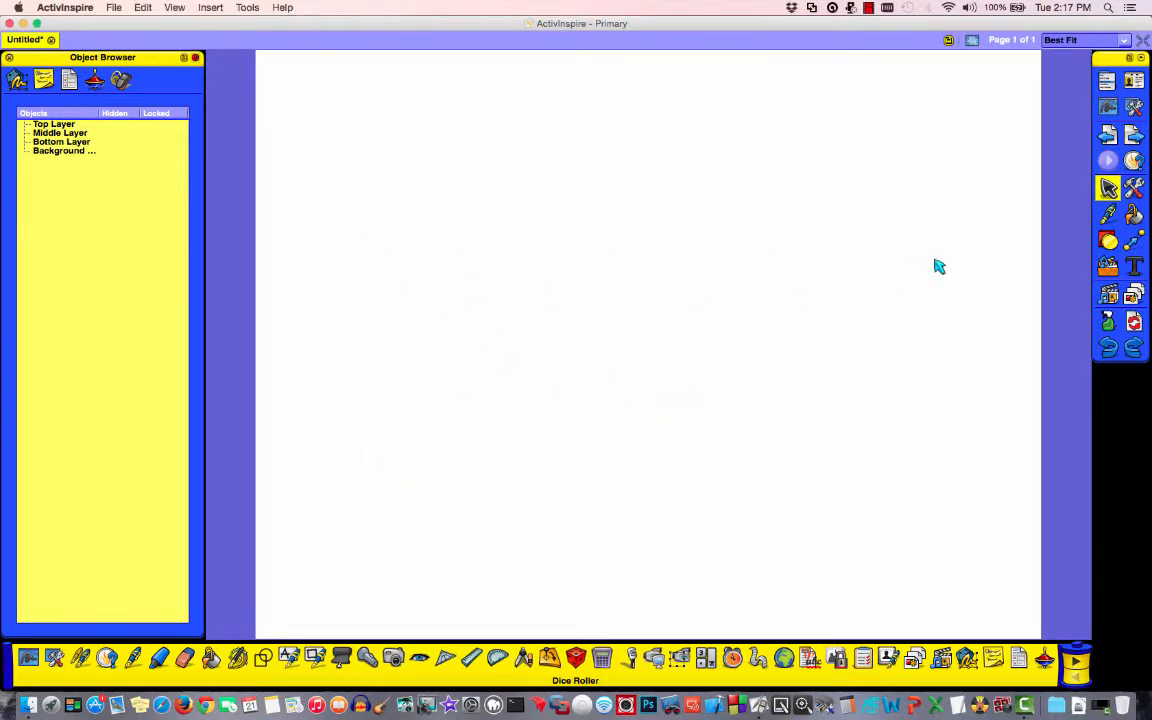
Step: Draw a thin and a thick yellow highlighter stroke, one below the other, across the middle of the page
click(1108, 213)
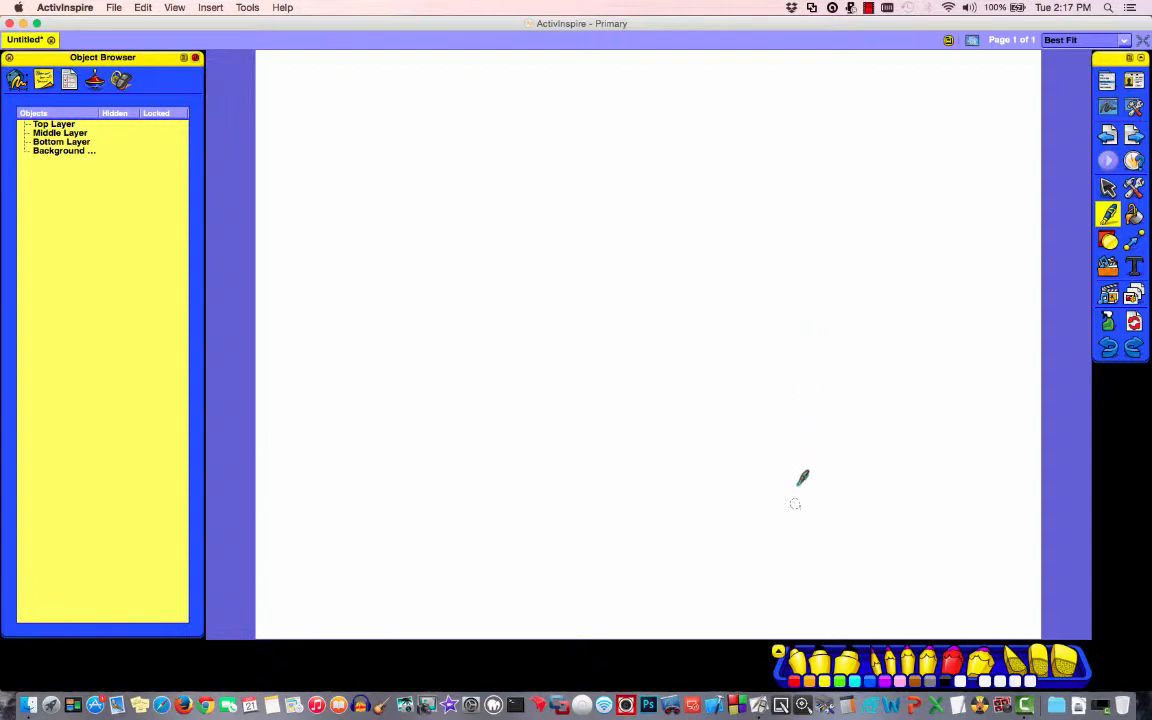
click(797, 658)
click(480, 299)
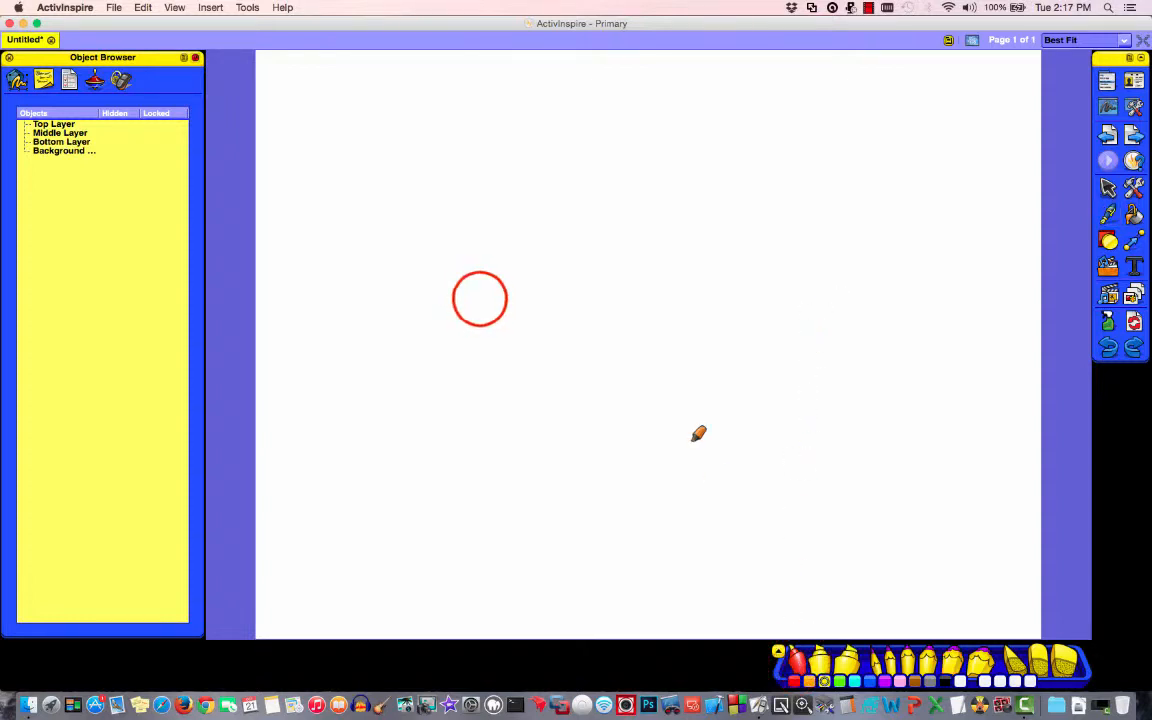
drag(480, 299, 640, 296)
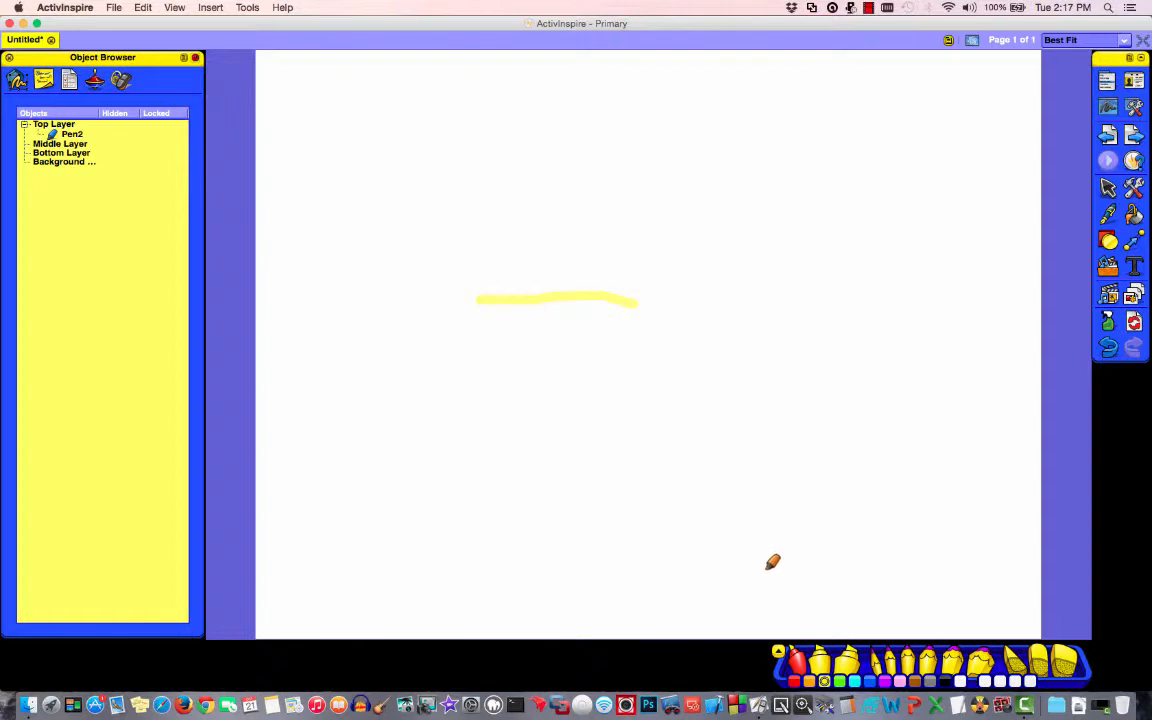
click(845, 661)
drag(480, 346, 725, 352)
Step: Draw a thin purple pen stroke and a thick one above the yellow highlighter strokes
click(876, 662)
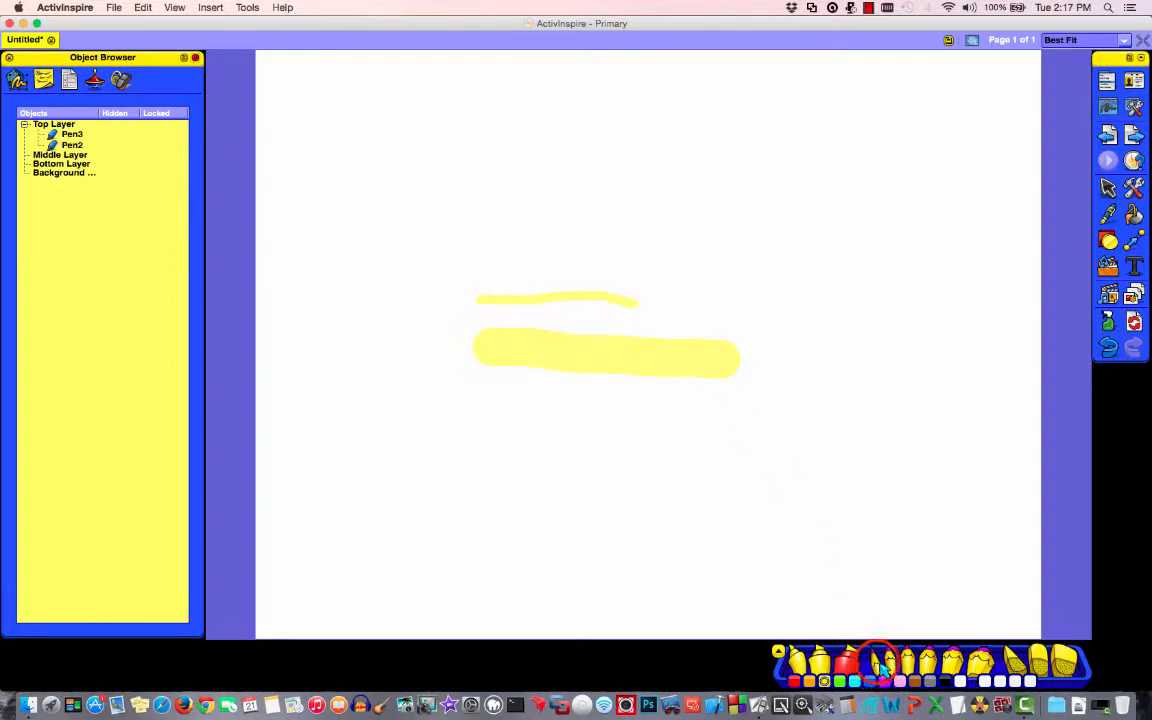
drag(465, 228, 655, 230)
click(980, 662)
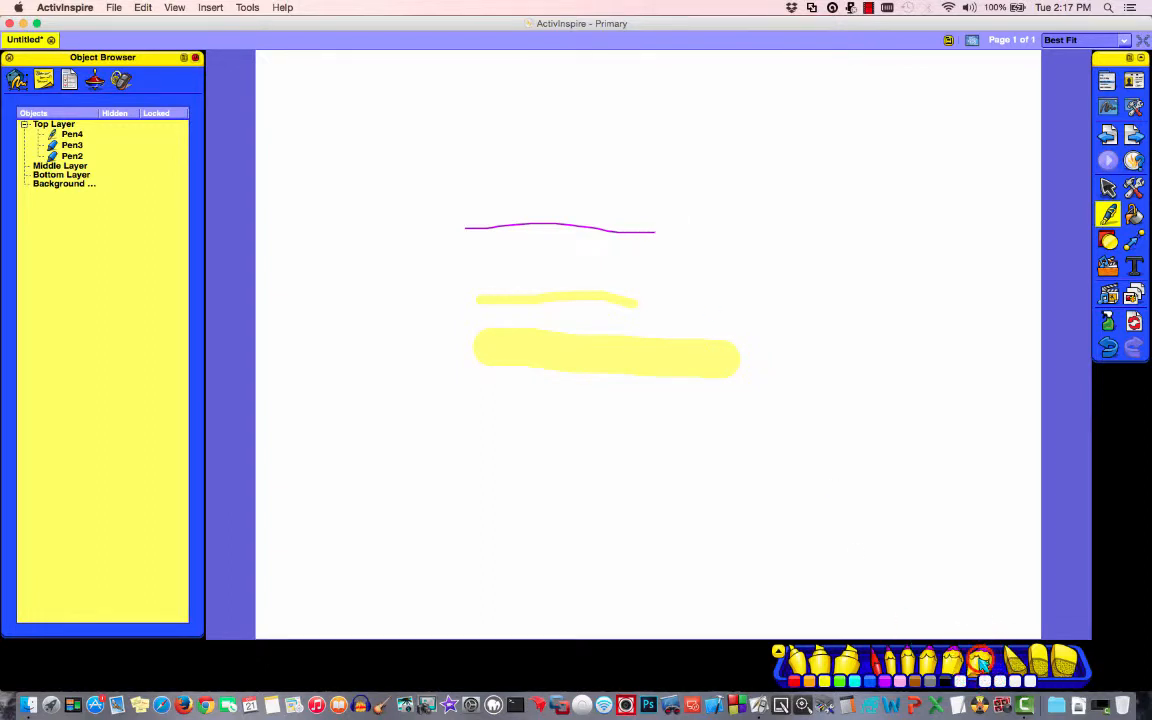
drag(458, 181, 665, 193)
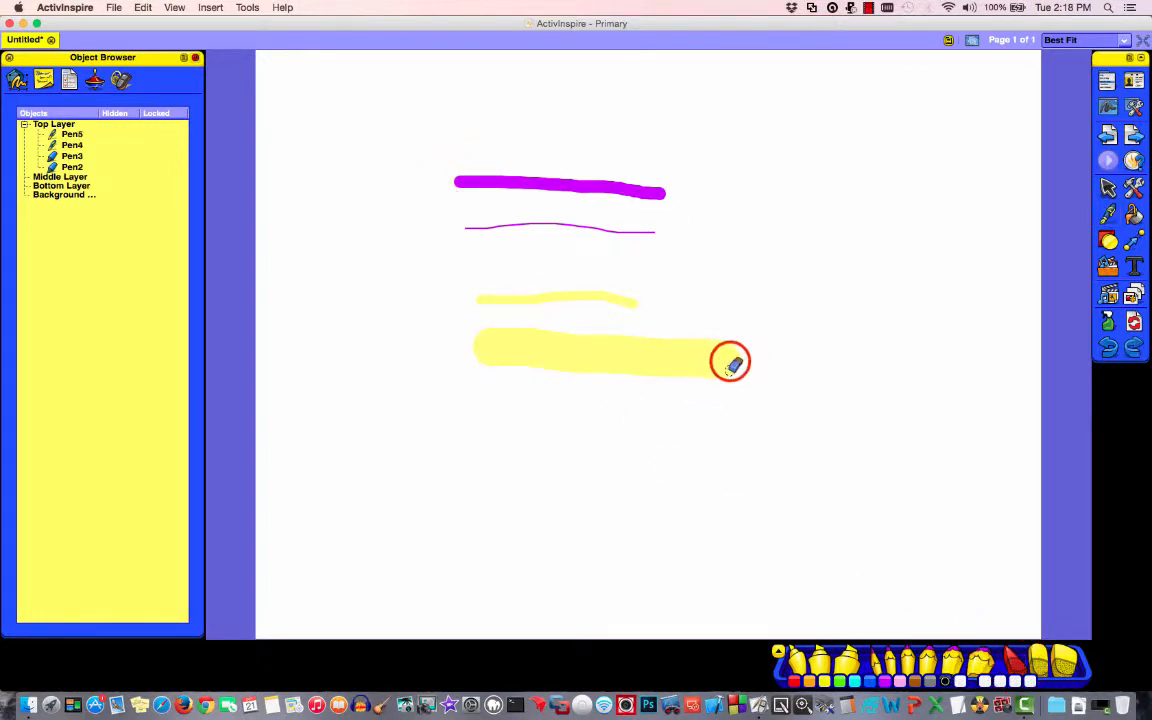
Step: Erase the highlighter and pen strokes from the page with the small, medium and large erasers
drag(733, 362, 577, 342)
click(1040, 658)
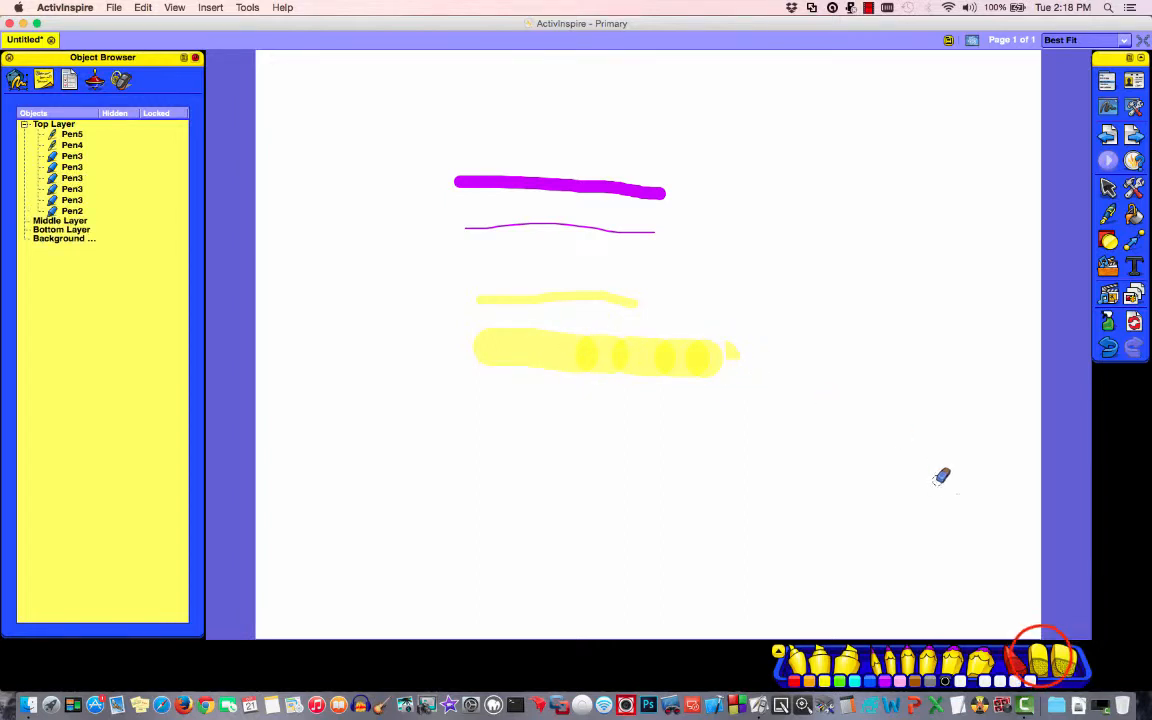
drag(720, 355, 564, 337)
click(1064, 658)
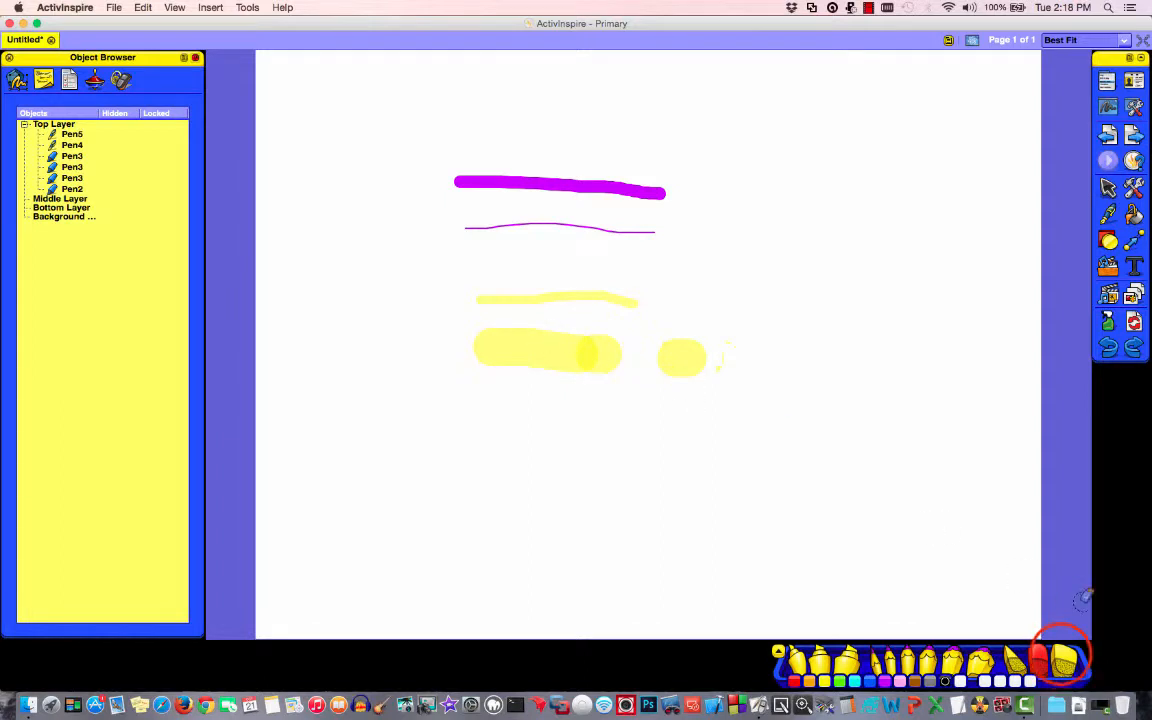
mouse_move(694, 355)
mouse_down()
mouse_move(741, 373)
mouse_move(694, 347)
mouse_move(470, 339)
mouse_move(489, 301)
mouse_move(622, 301)
mouse_up()
mouse_move(640, 228)
mouse_down()
mouse_move(651, 228)
mouse_move(499, 213)
mouse_move(455, 175)
mouse_move(663, 196)
mouse_up()
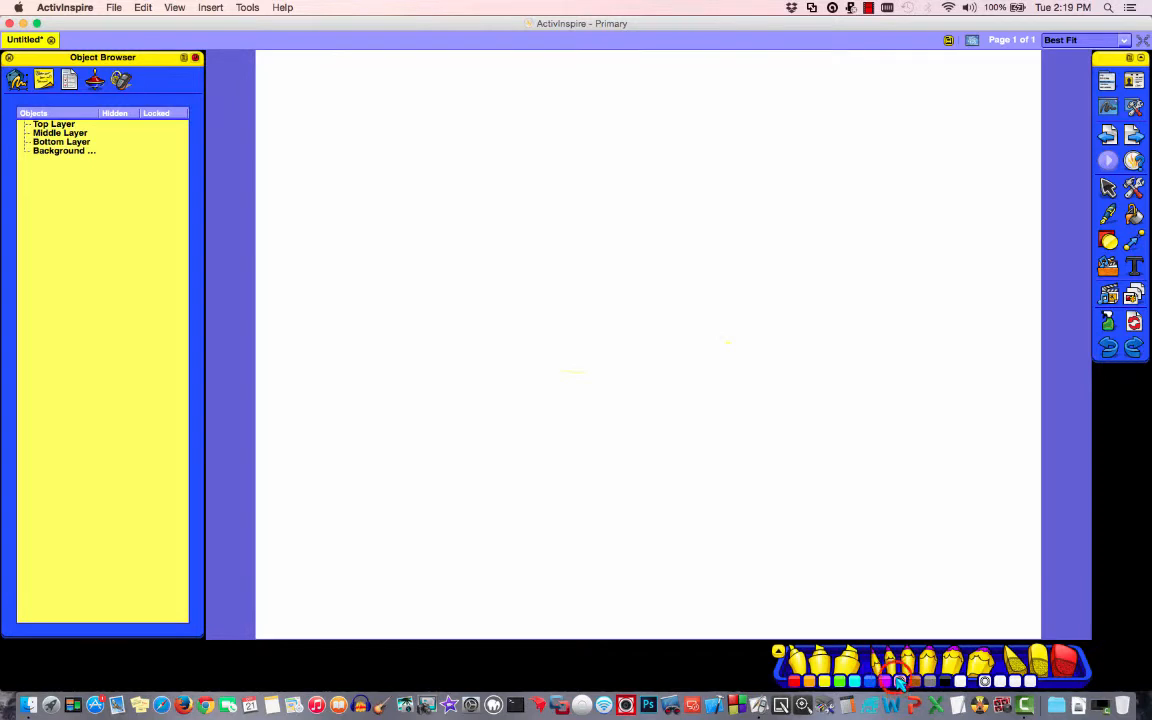
Step: Draw three crossing thick pen strokes on the upper part of the page, in blue, yellow and red order
click(854, 684)
click(952, 660)
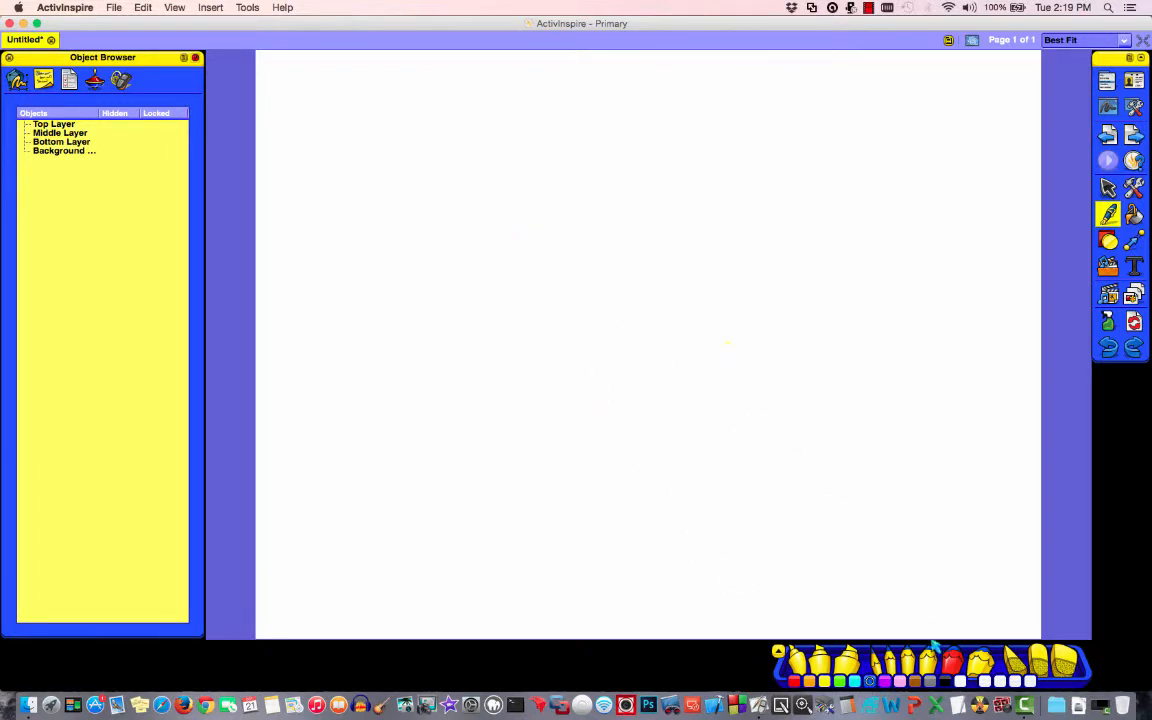
drag(442, 165, 684, 207)
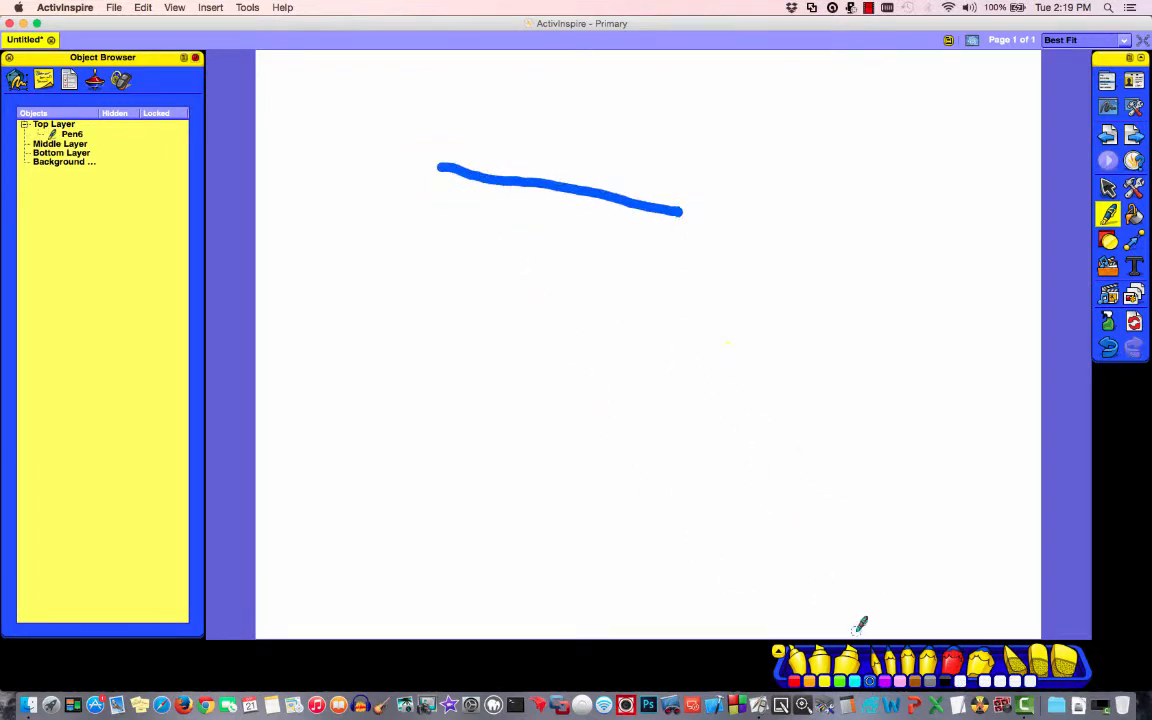
click(836, 680)
click(500, 305)
mouse_move(500, 307)
mouse_down()
mouse_move(517, 248)
mouse_move(629, 90)
mouse_up()
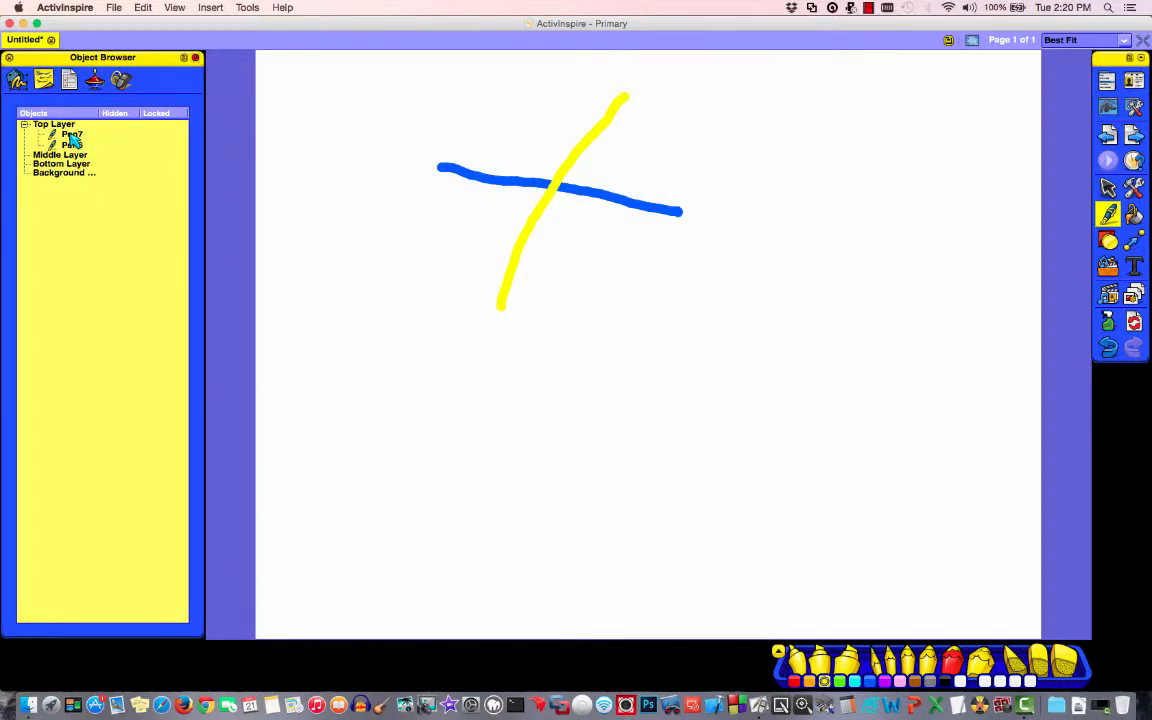
click(796, 681)
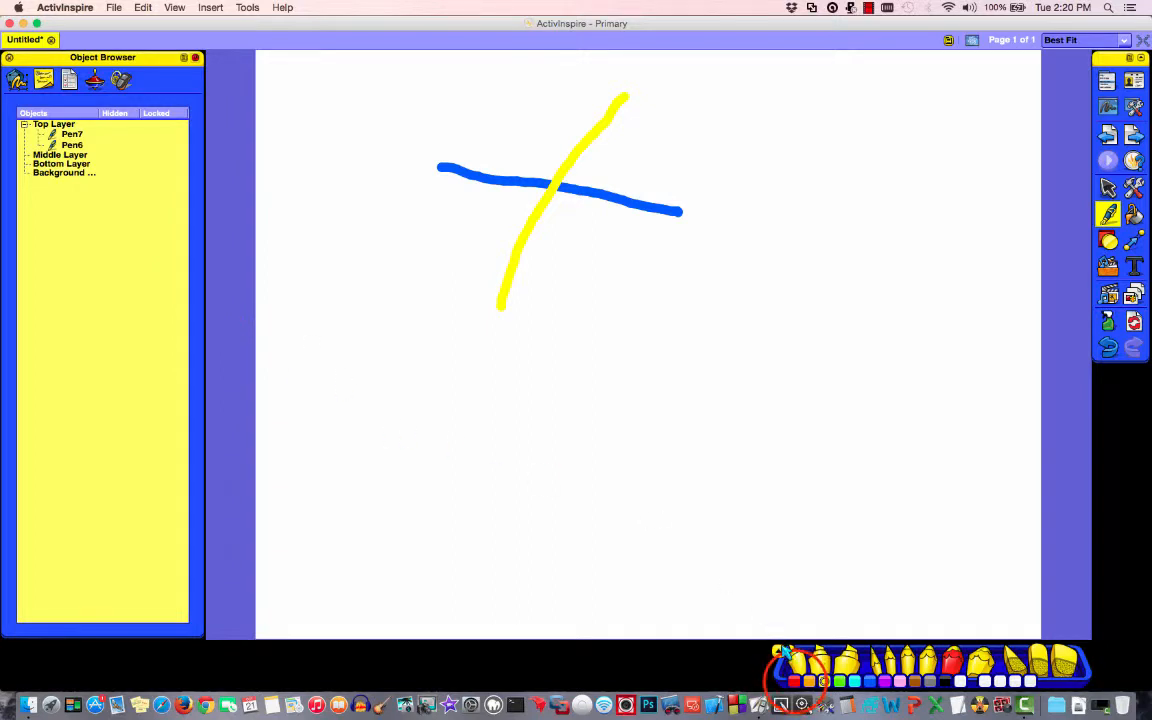
drag(519, 107, 610, 290)
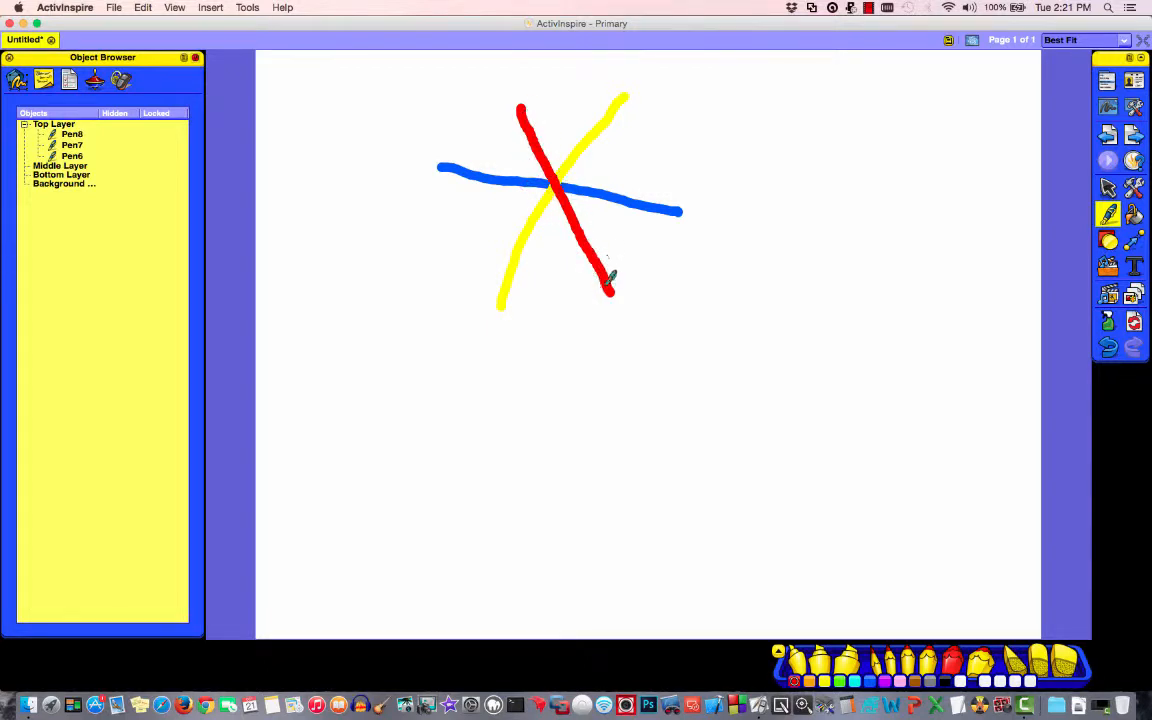
Step: Give the red stroke a colour-based name beginning "Red L" and move it beneath the other strokes in the Top Layer
double_click(76, 134)
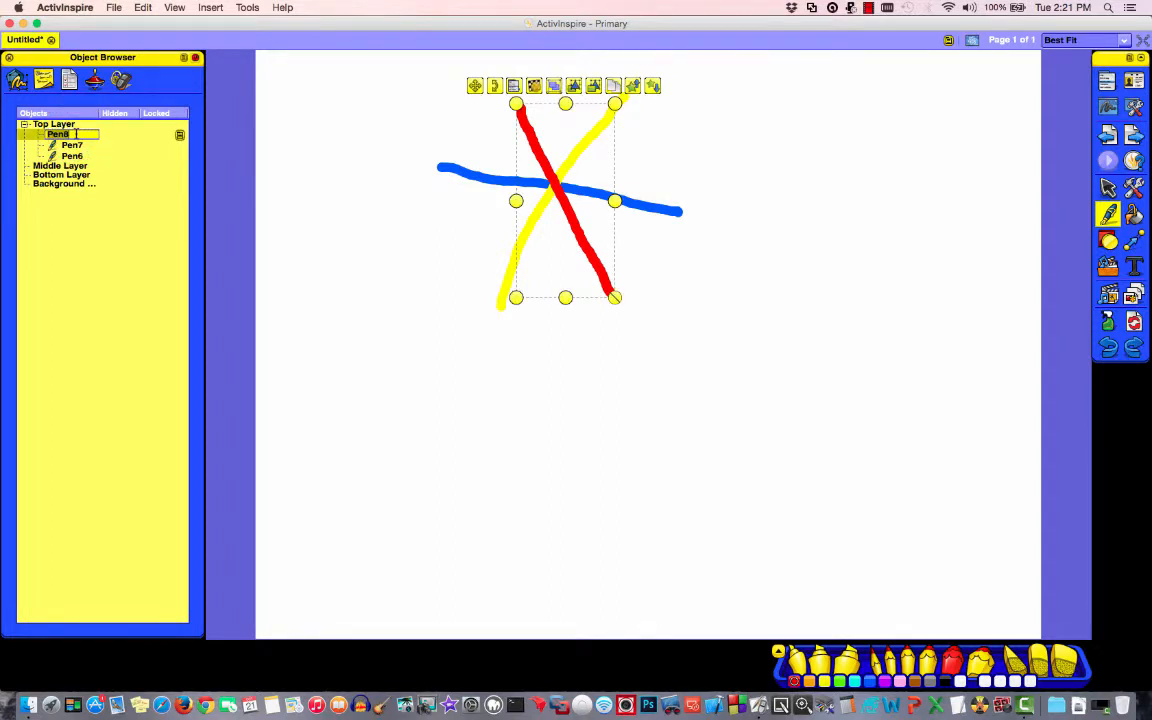
text(Red L...)
key(Return)
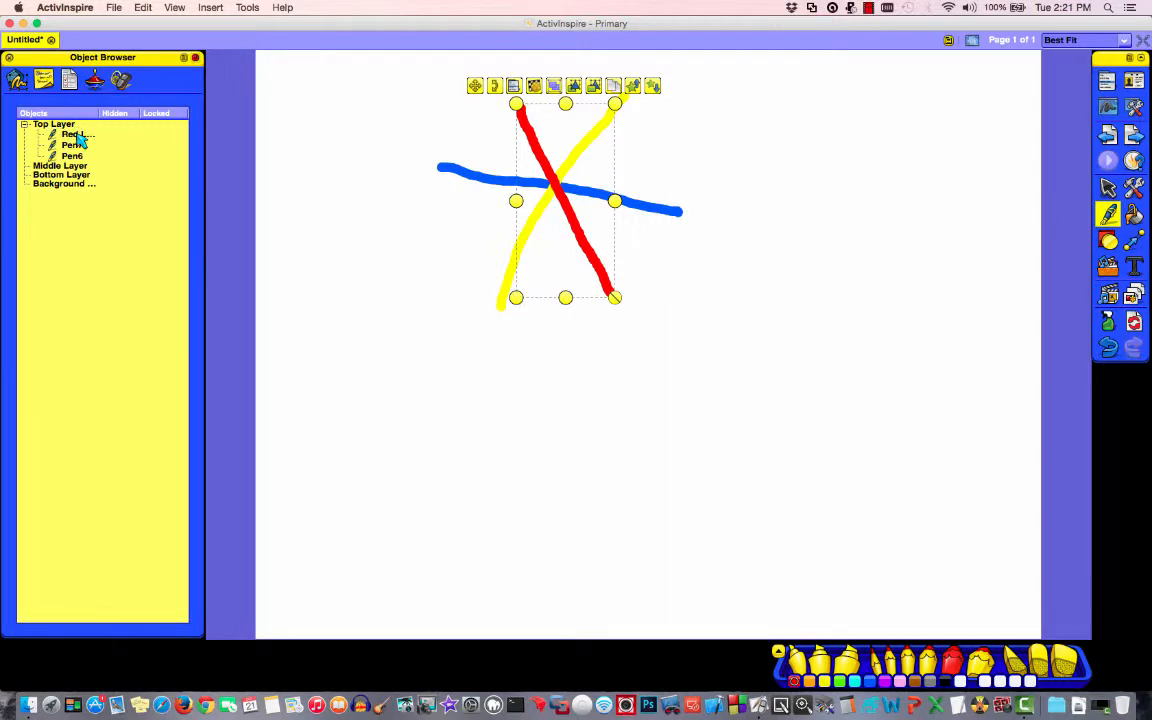
click(66, 136)
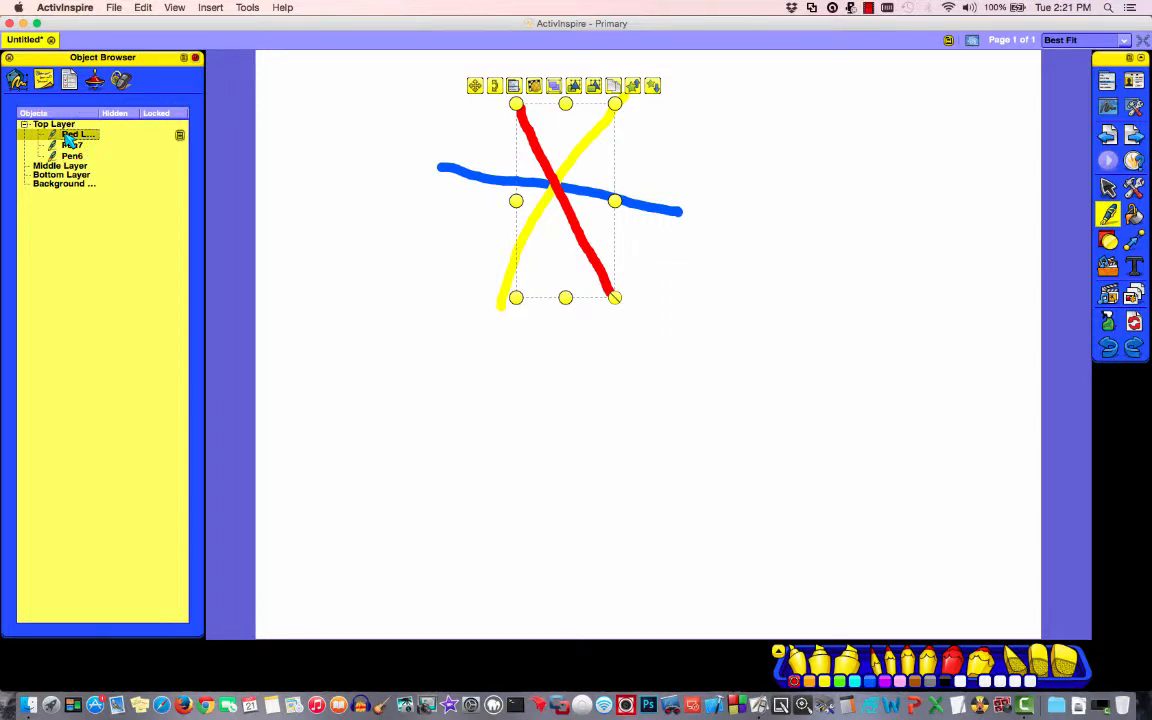
mouse_move(66, 138)
mouse_down()
mouse_move(58, 162)
mouse_move(70, 162)
mouse_up()
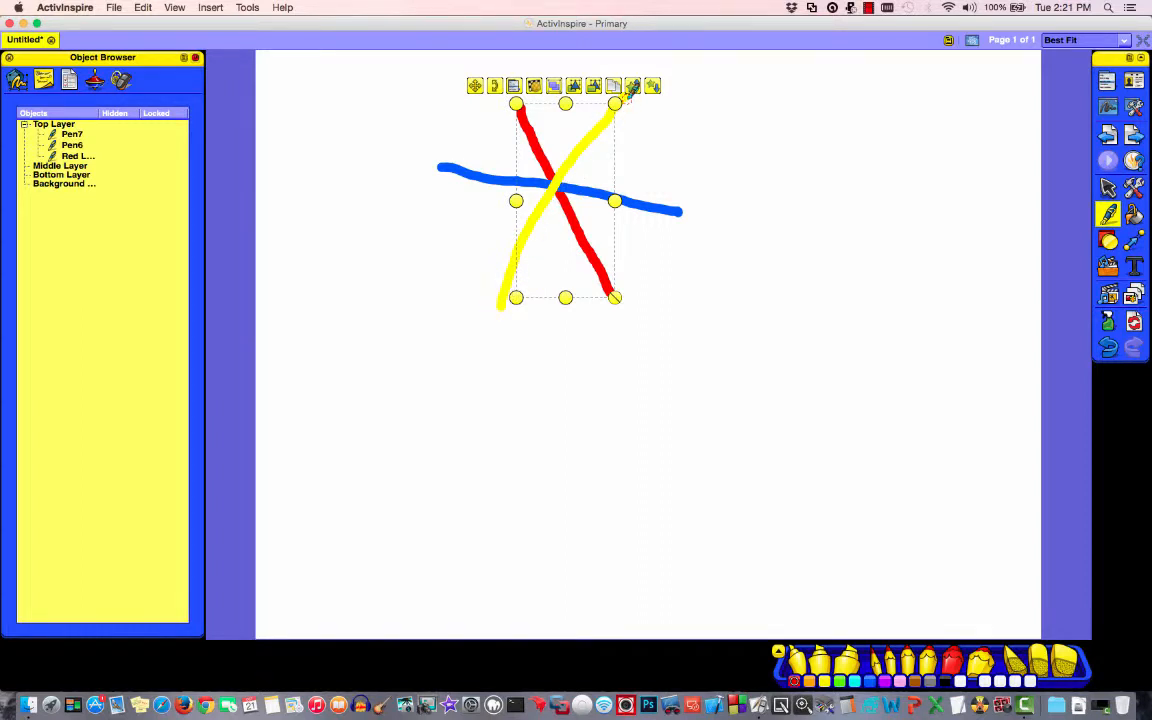
Step: Rename the yellow stroke "Yellow Line" and move it between the blue and red strokes in the Top Layer
click(70, 135)
double_click(70, 136)
text(Yellow Line)
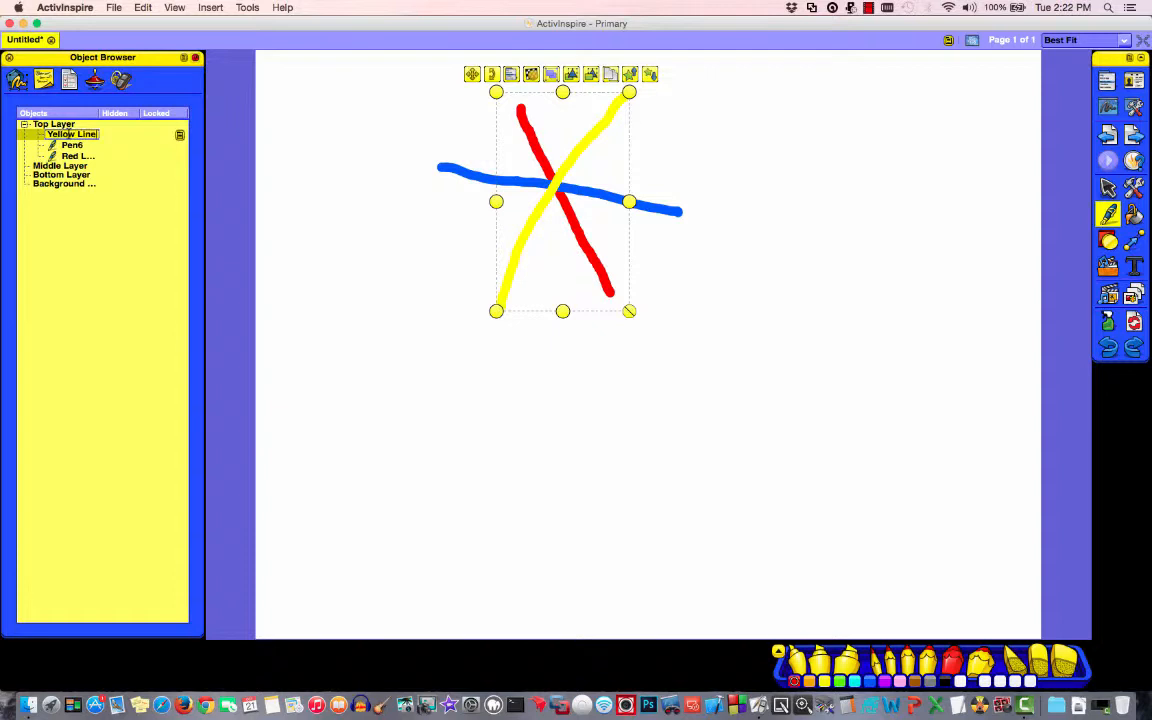
key(Return)
click(70, 137)
drag(73, 140, 68, 155)
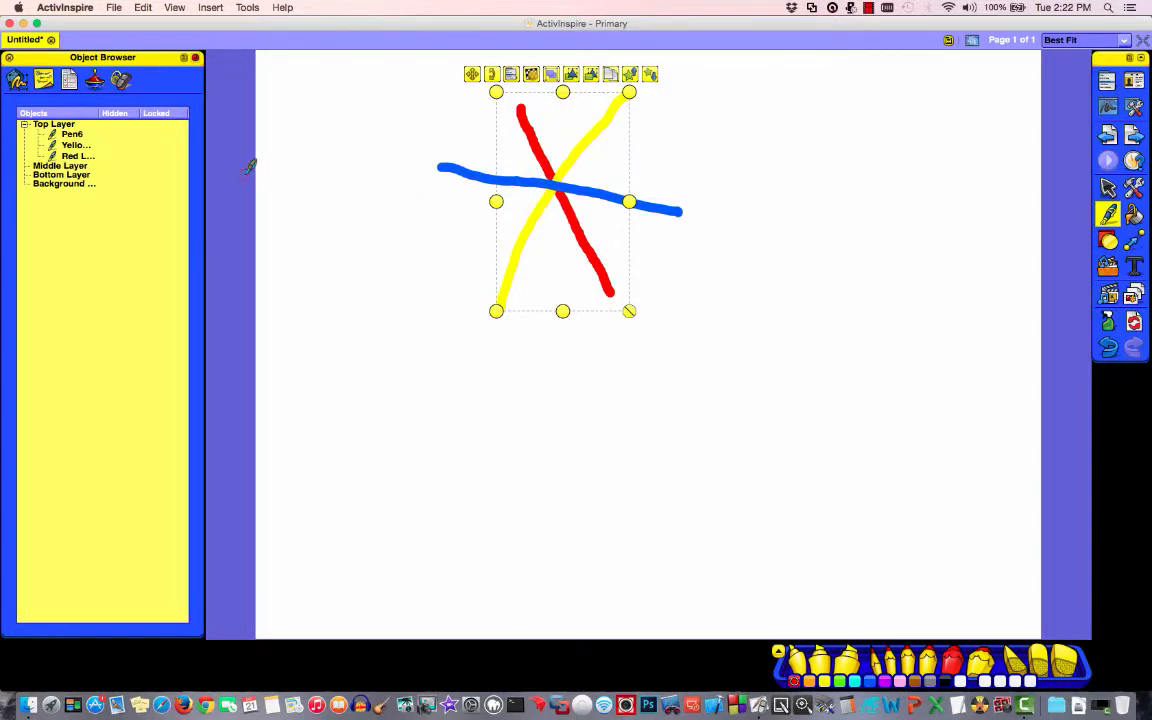
Step: Rename the blue stroke "Blue Line" and reorder the Top Layer with yellow first, red second and blue last
click(68, 134)
click(68, 134)
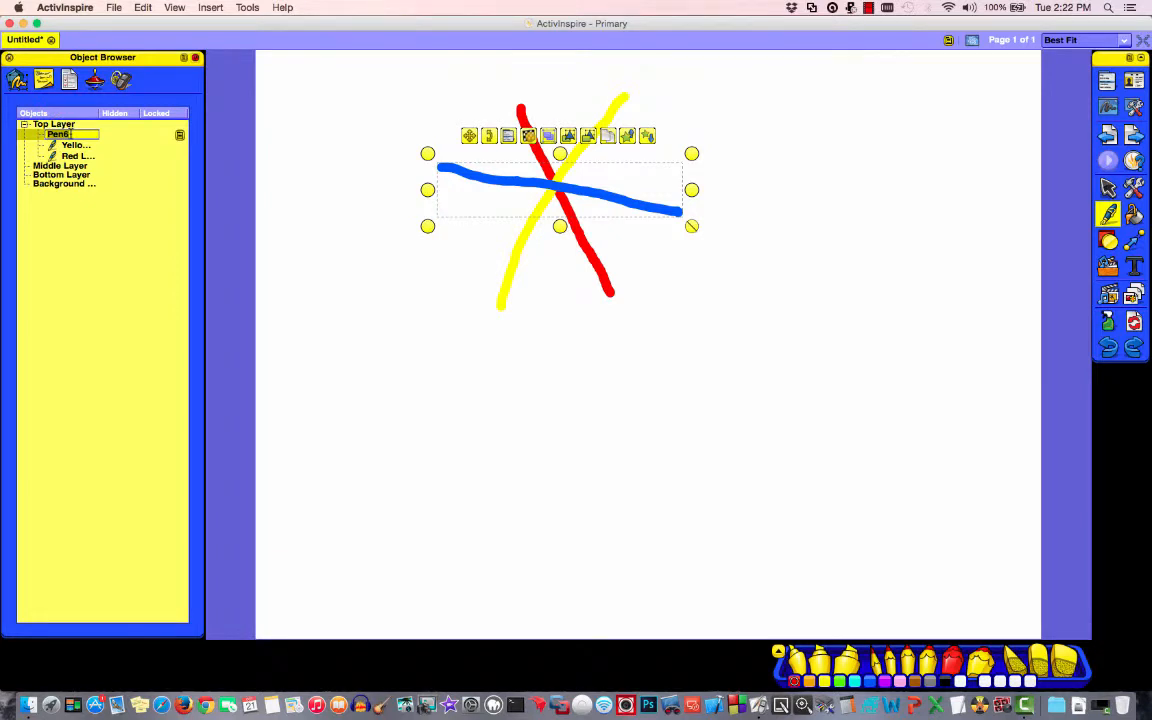
text(Blue Line)
key(Return)
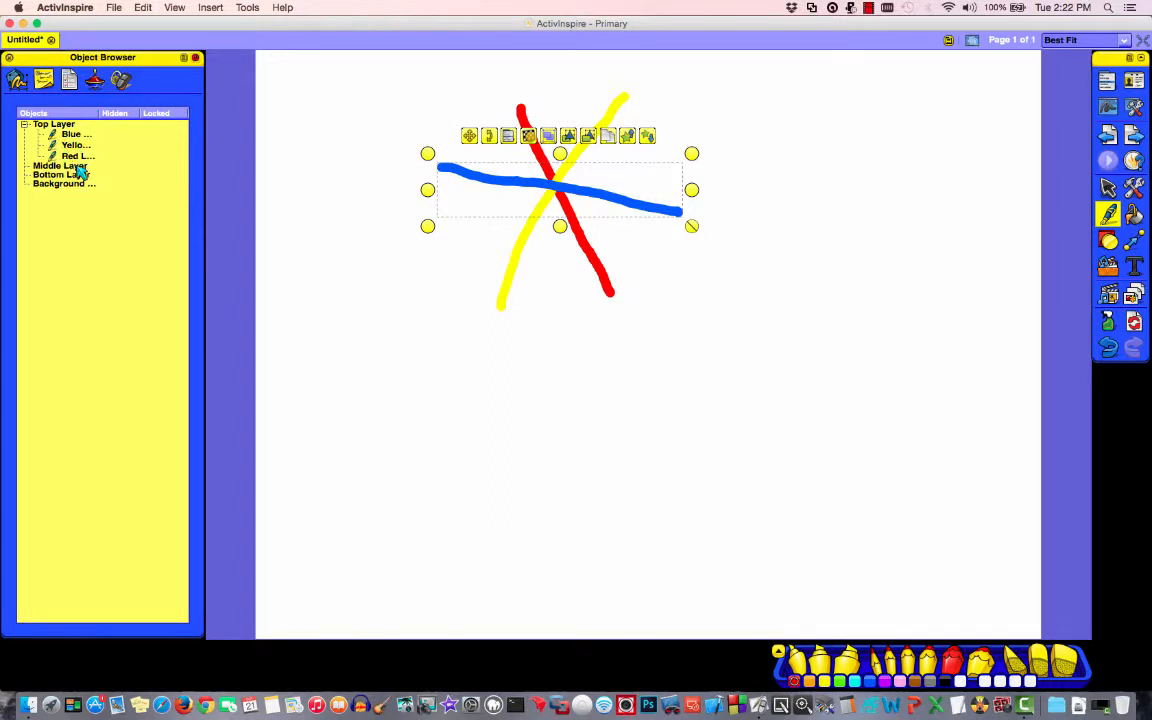
click(73, 145)
mouse_move(73, 145)
mouse_down()
mouse_move(72, 127)
mouse_move(73, 156)
mouse_move(74, 146)
mouse_up()
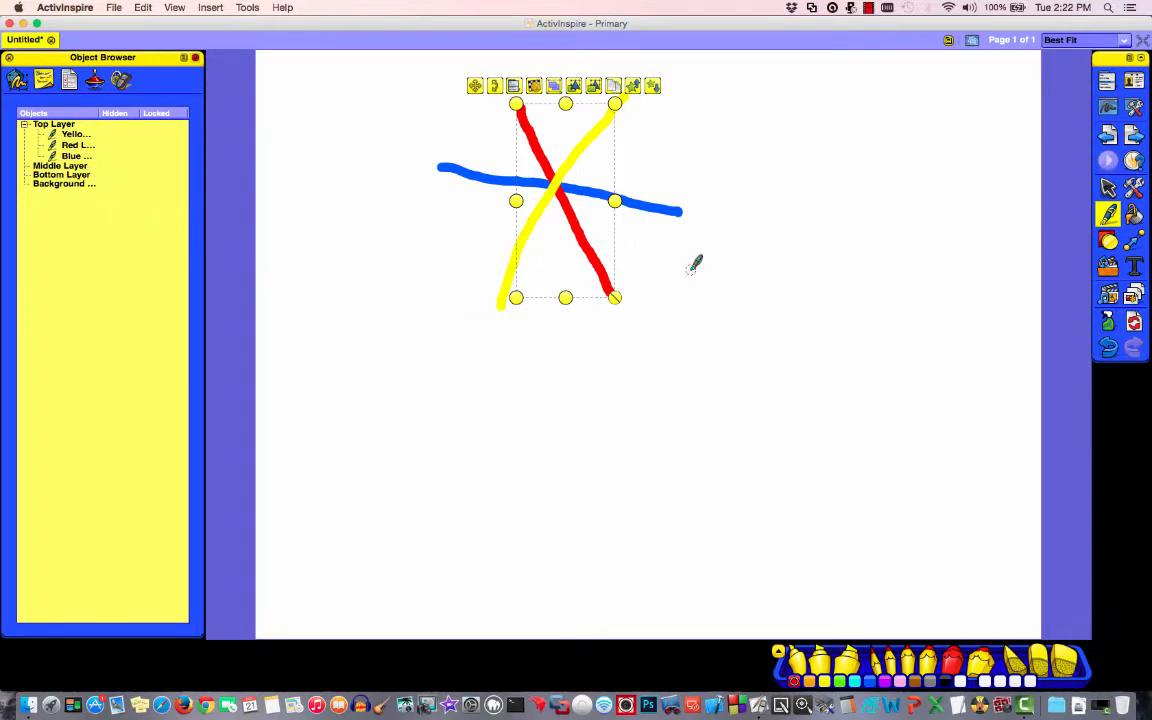
Step: Fill the page background with bright green using the Fill tool
click(1135, 215)
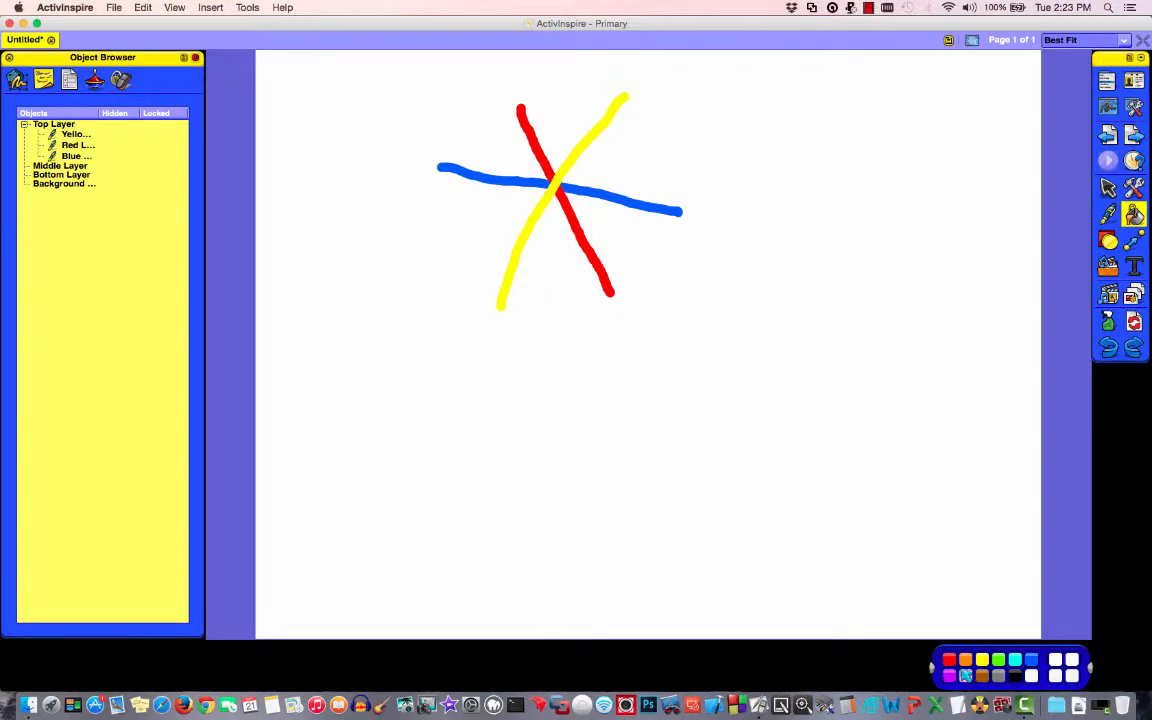
click(998, 661)
click(802, 333)
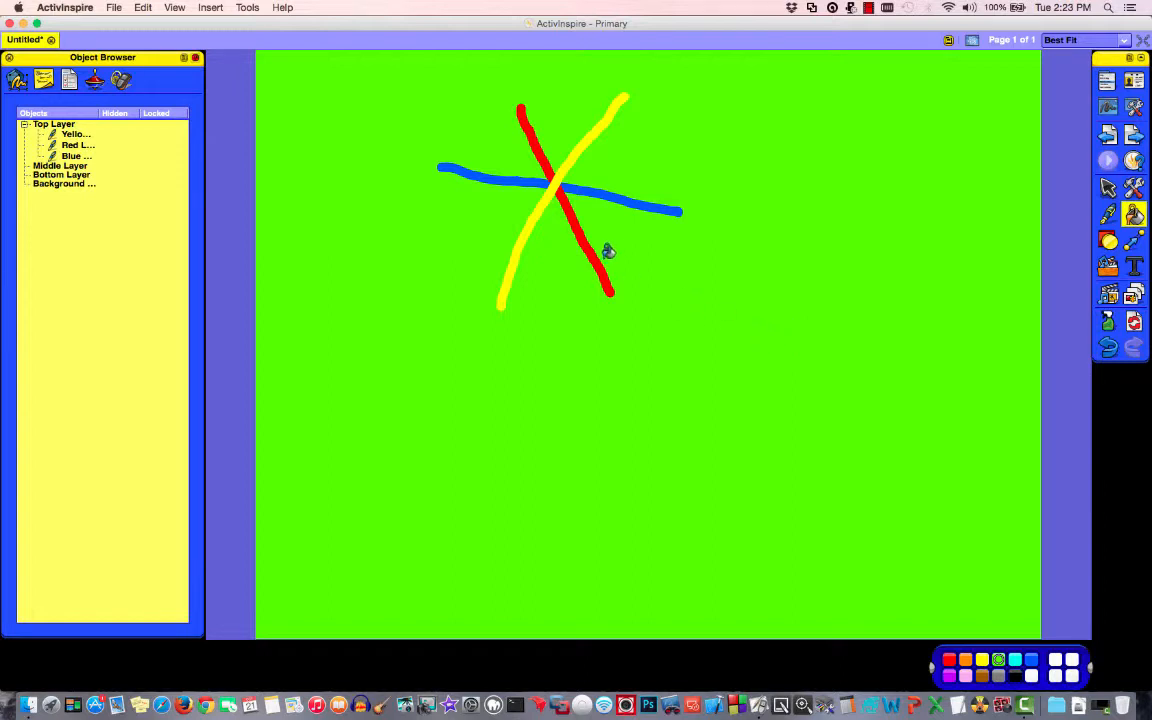
Step: Fill the yellow stroke with the background's green, and refill the same stroke with orange
click(553, 187)
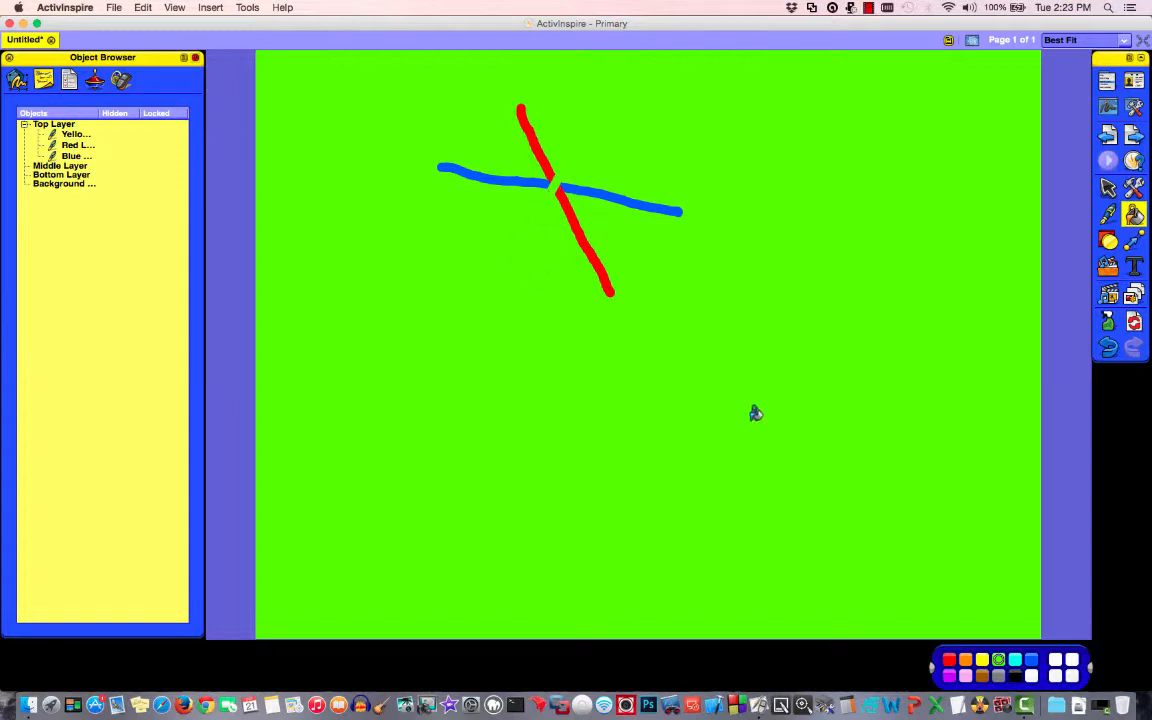
click(965, 660)
click(555, 183)
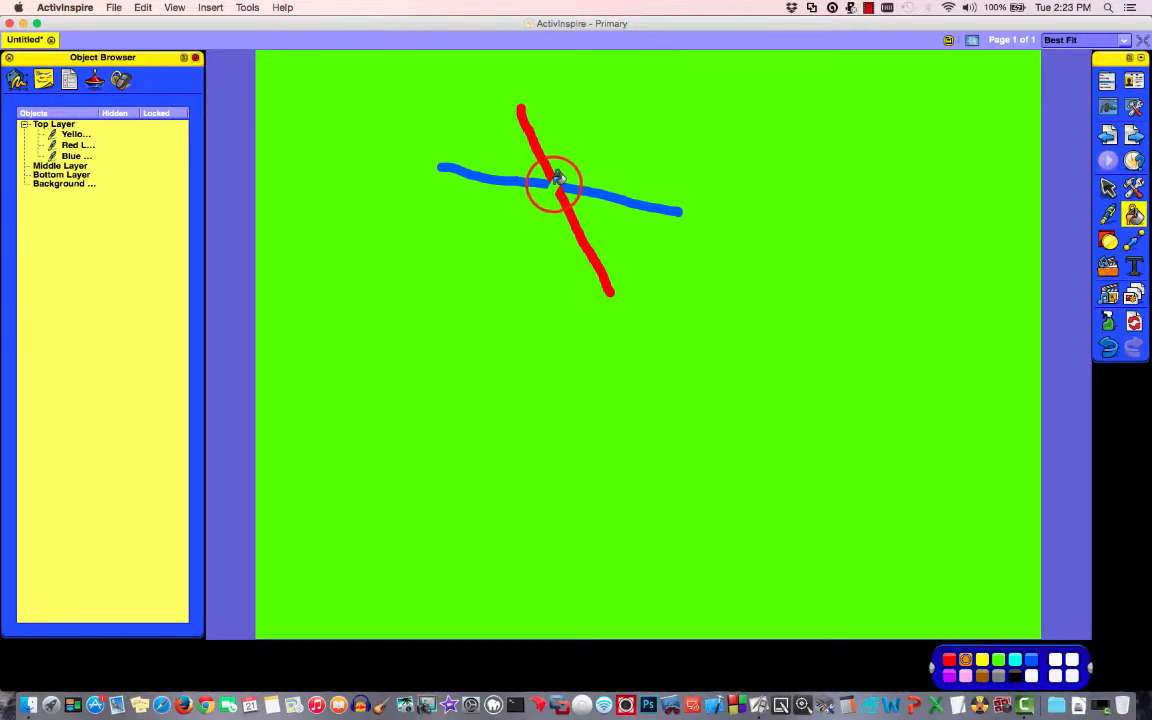
click(555, 183)
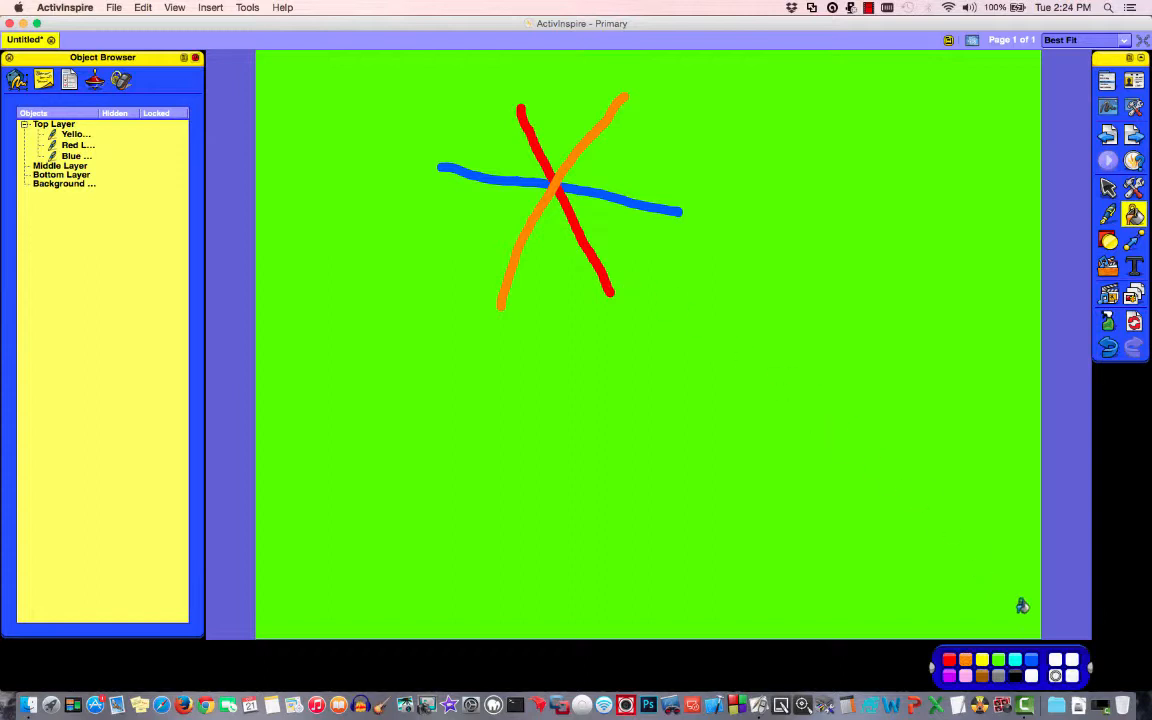
Step: Open the colour picker for the first custom fill swatch and look through its crayons, spectrum and named colours, ending on the colour wheel
right_click(1057, 663)
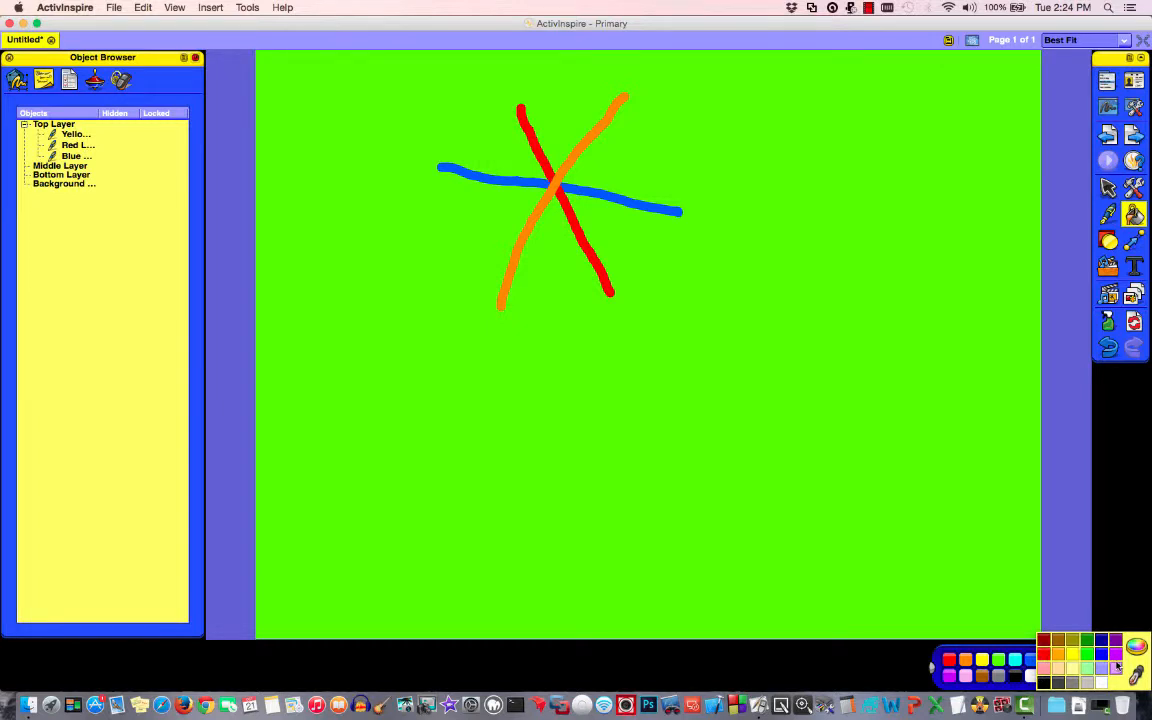
click(1137, 647)
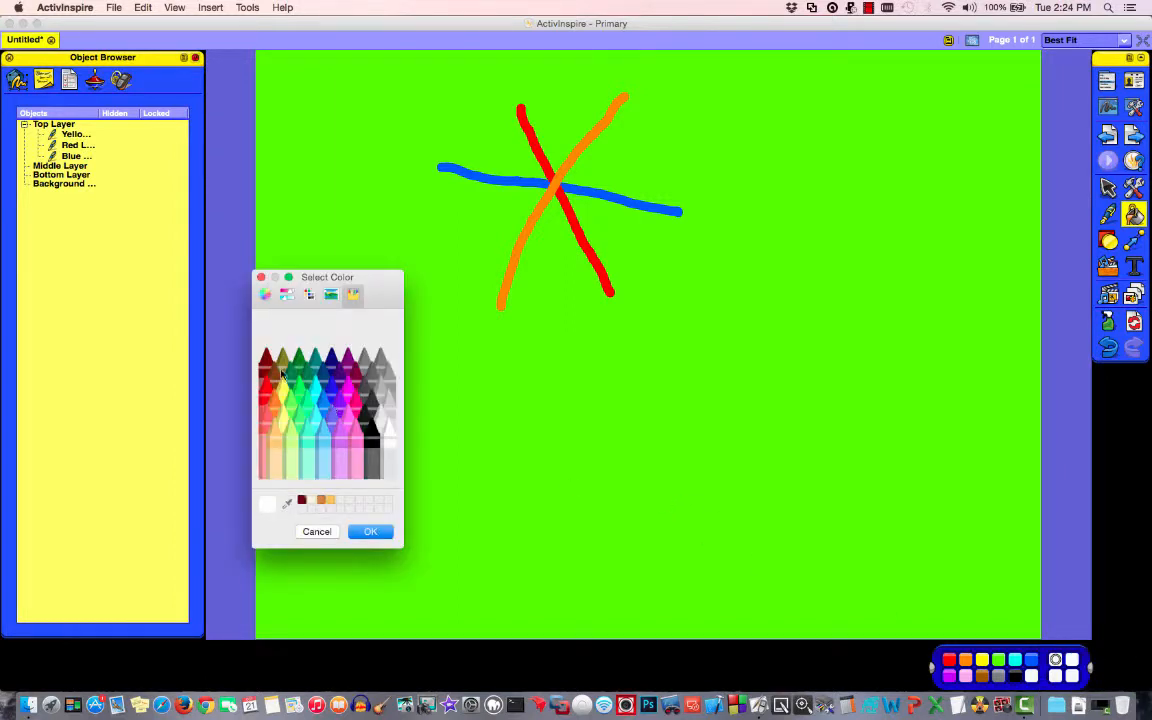
click(333, 400)
click(297, 352)
click(265, 354)
click(265, 389)
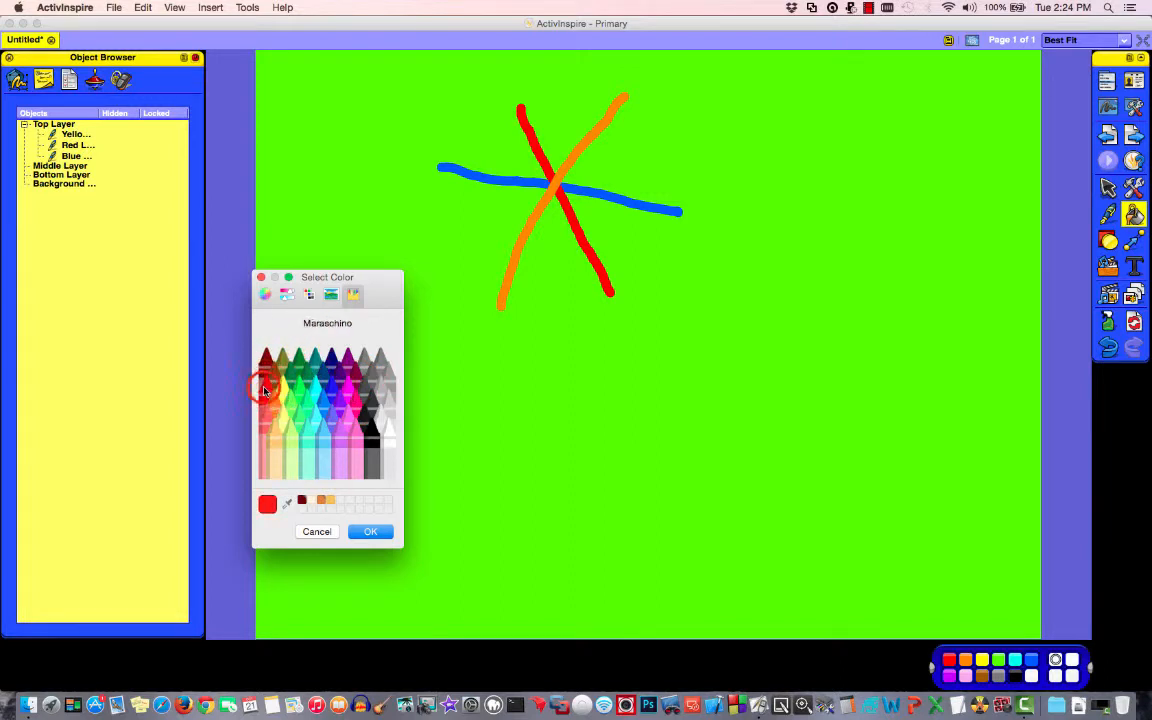
click(330, 294)
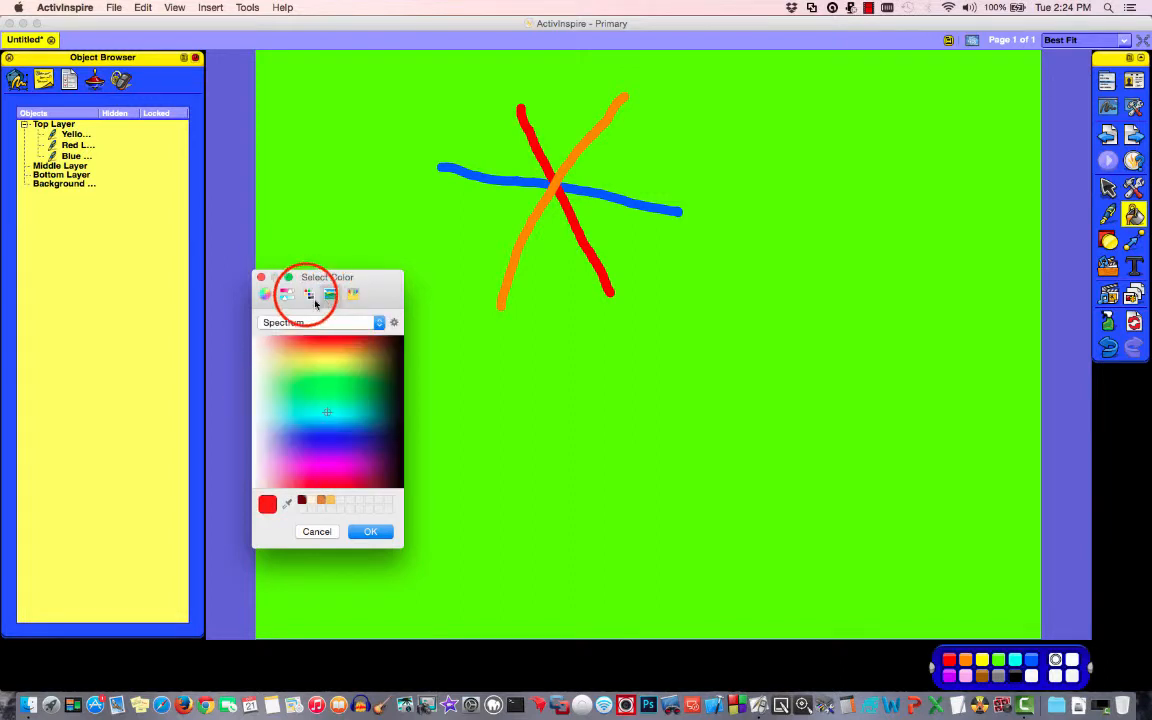
click(287, 294)
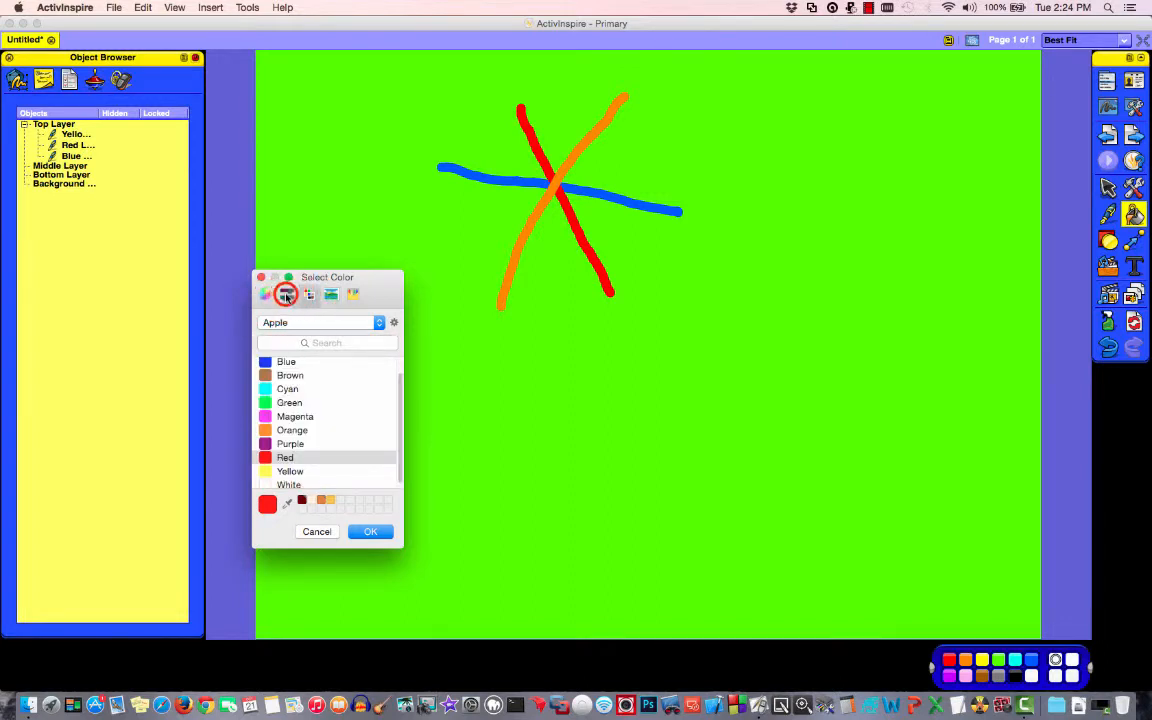
click(287, 294)
click(265, 294)
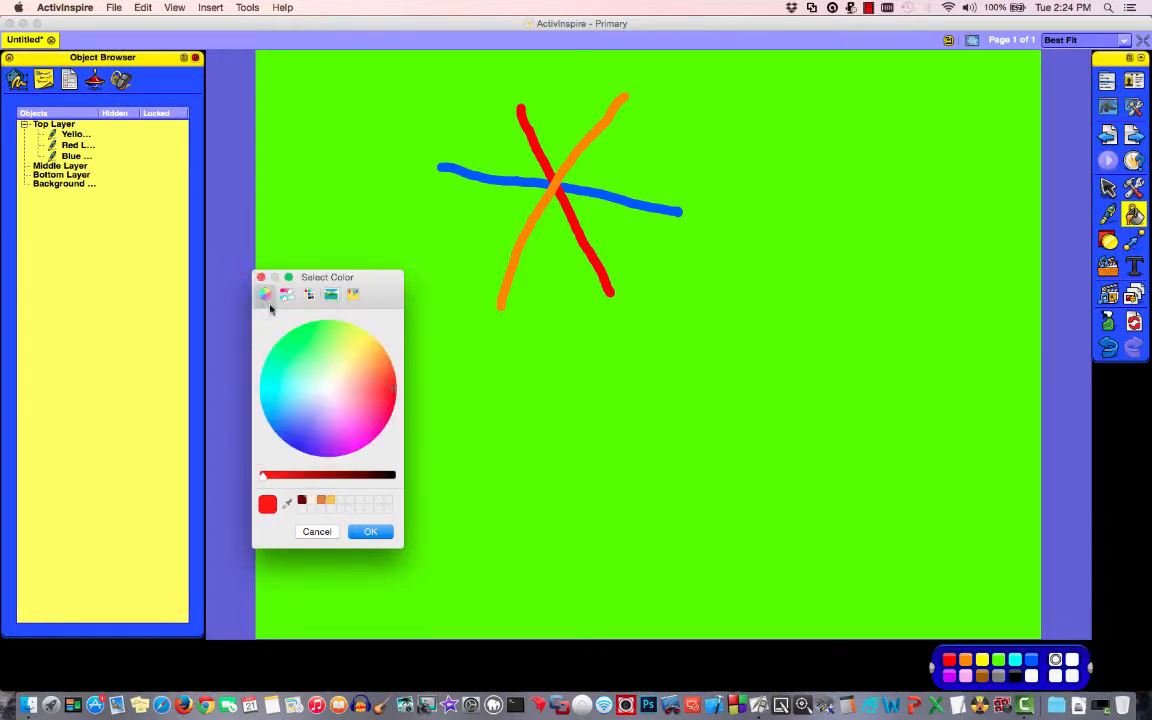
Step: Set the custom fill colour to a dark purple on the colour wheel and fill the orange stroke with it
mouse_move(380, 386)
mouse_down()
mouse_move(390, 387)
mouse_move(330, 421)
mouse_move(288, 411)
mouse_move(283, 360)
mouse_move(314, 334)
mouse_move(326, 371)
mouse_move(311, 347)
mouse_move(358, 378)
mouse_move(338, 450)
mouse_up()
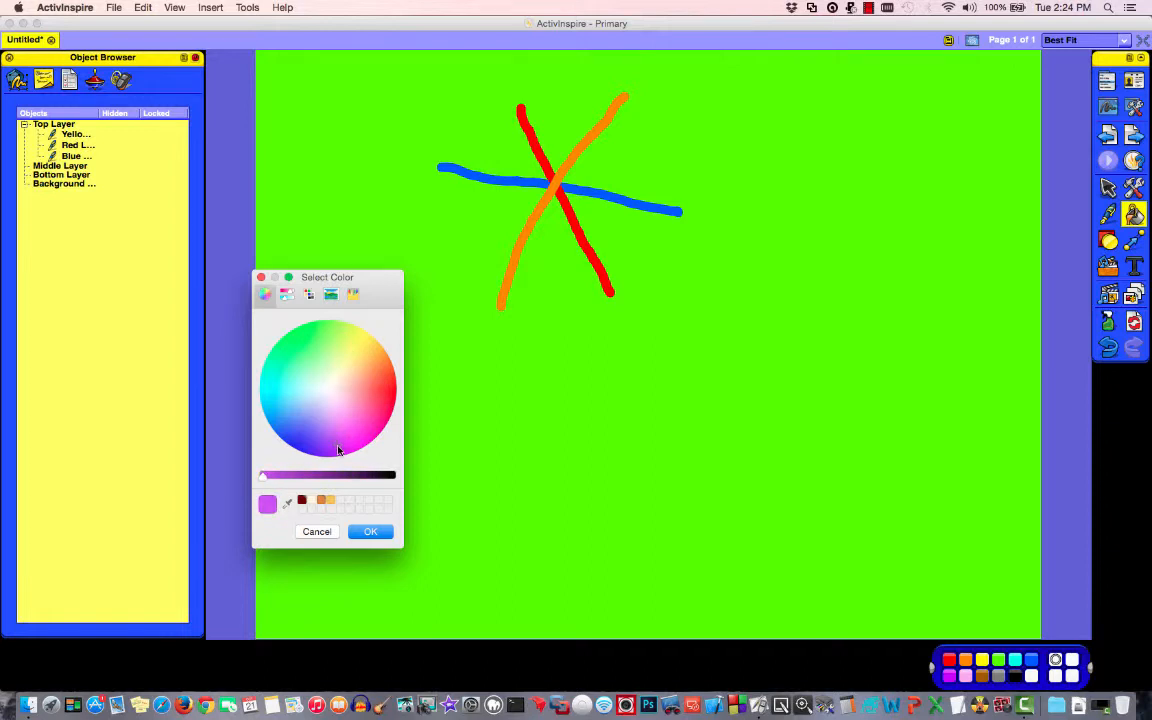
drag(260, 475, 312, 481)
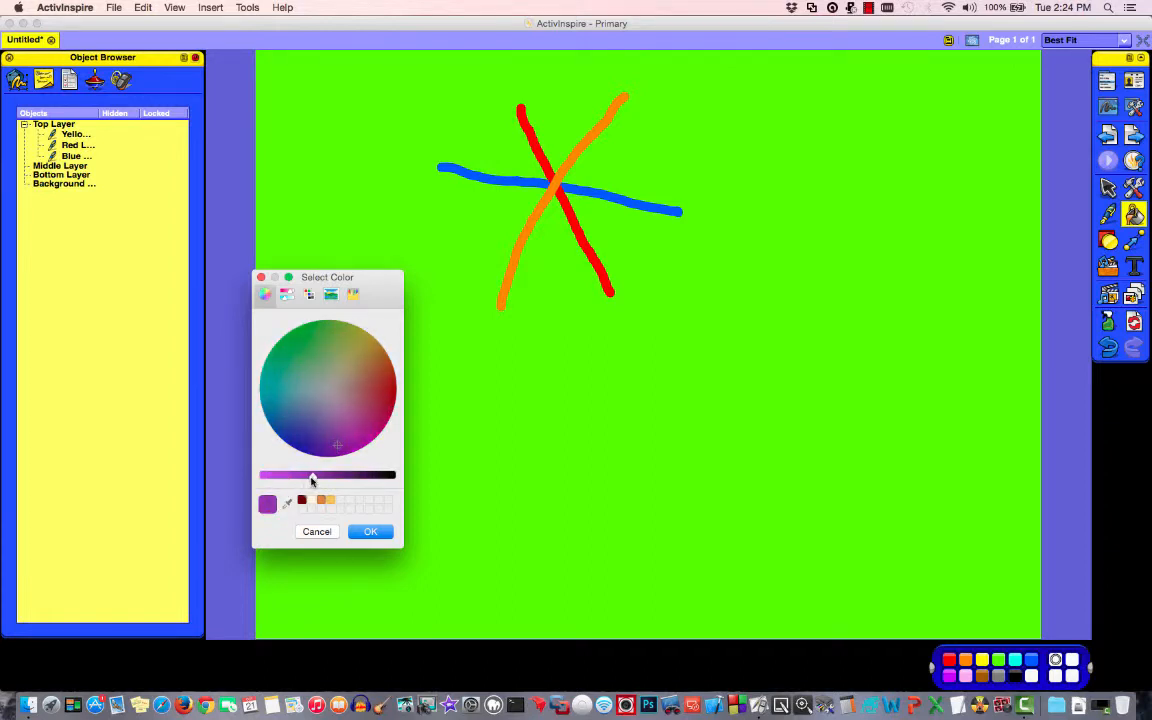
click(337, 446)
click(341, 444)
click(314, 479)
click(322, 475)
click(367, 532)
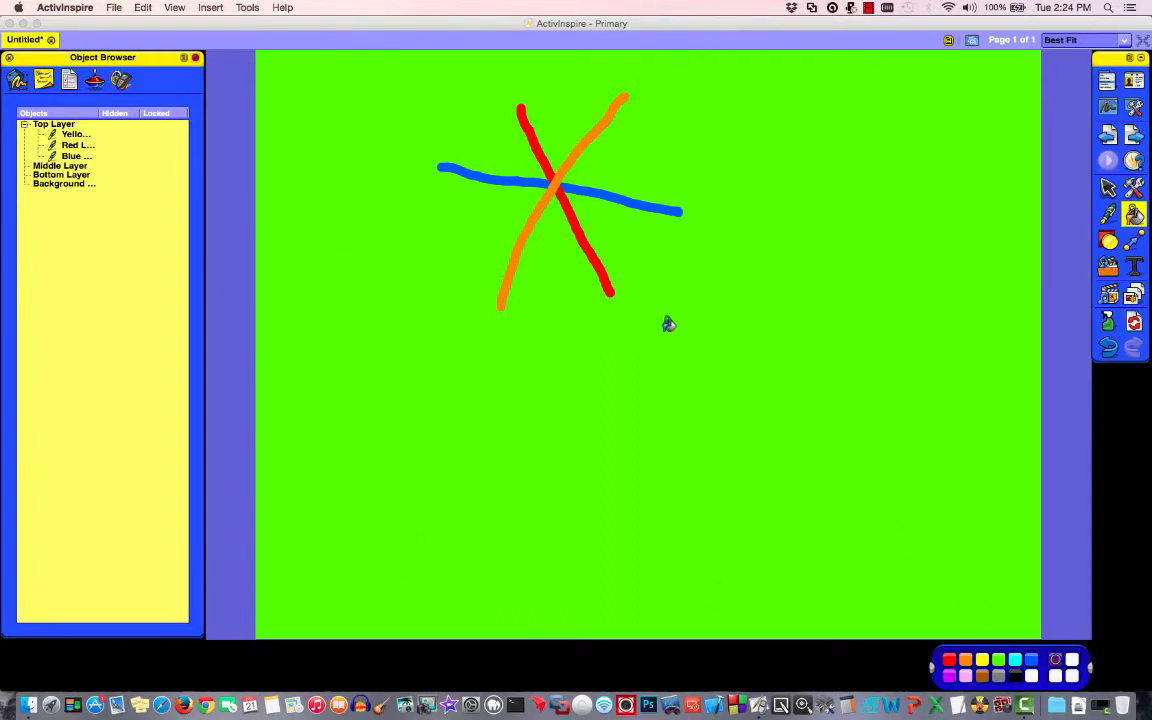
click(554, 187)
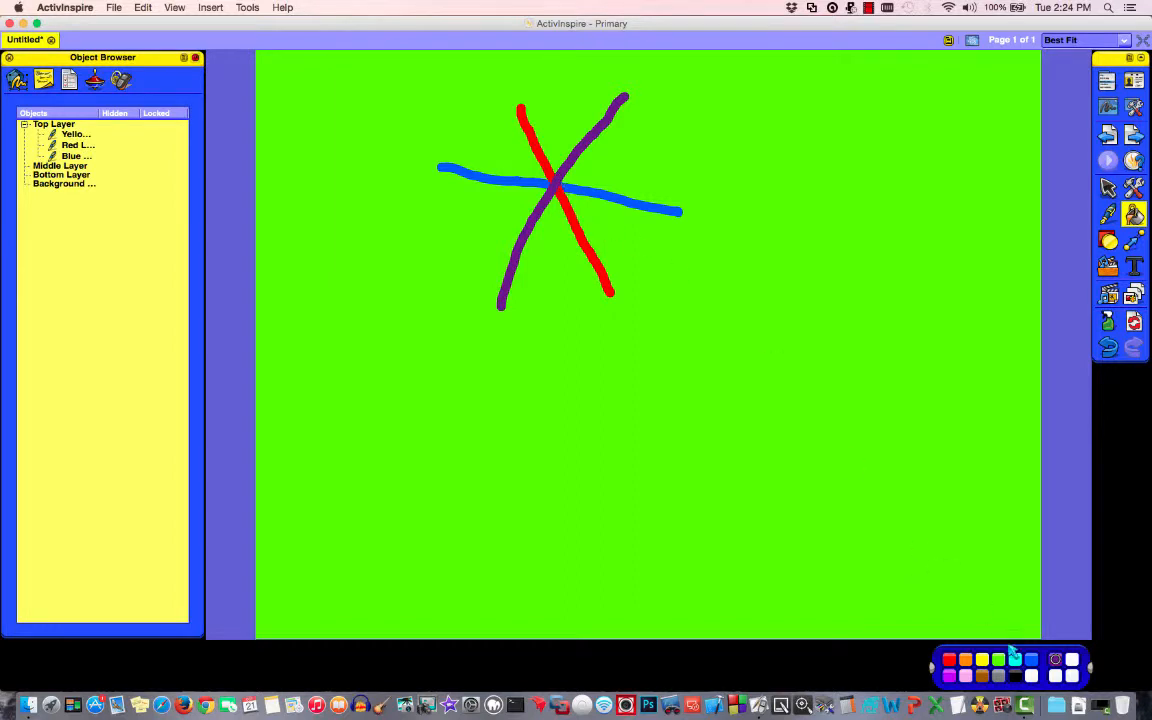
Step: Sample the blue stroke's colour into the first custom fill swatch with the eyedropper and fill the red stroke with it
click(1056, 660)
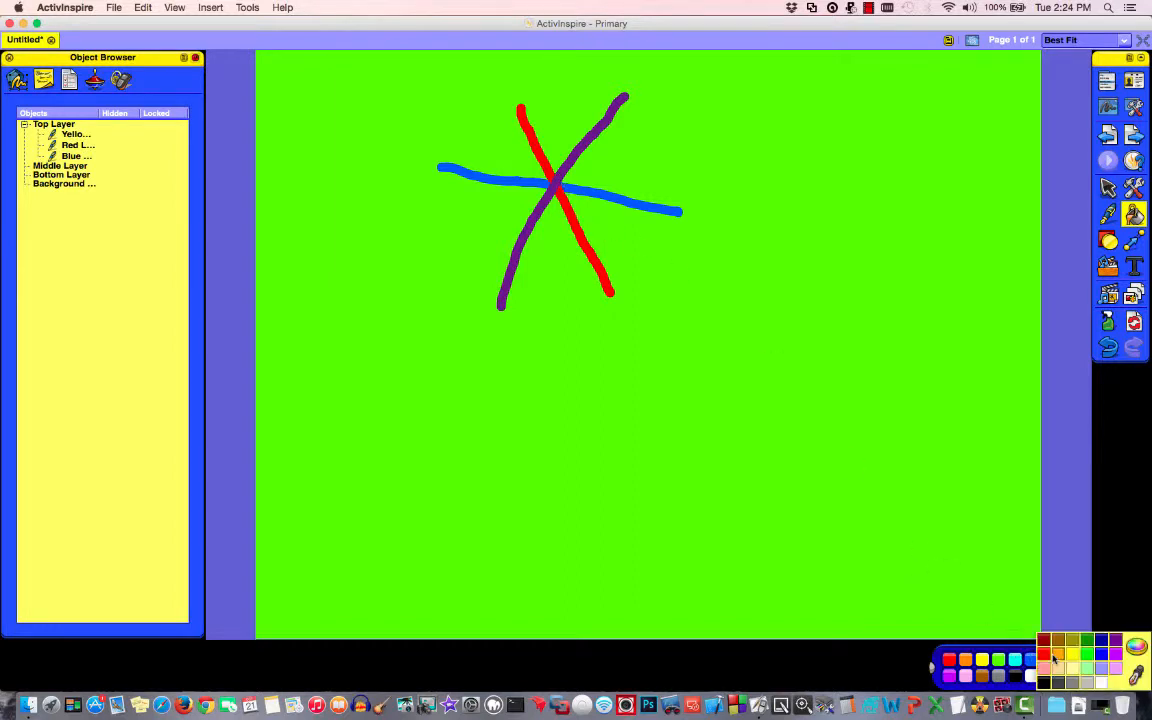
click(1137, 676)
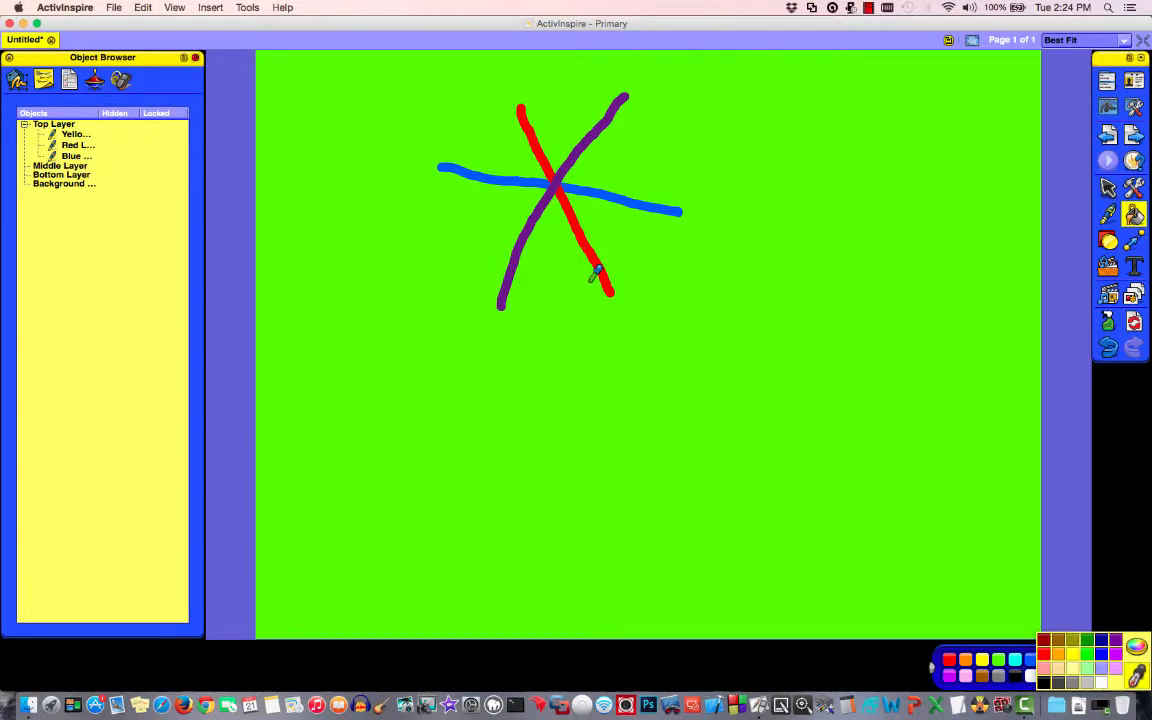
click(594, 190)
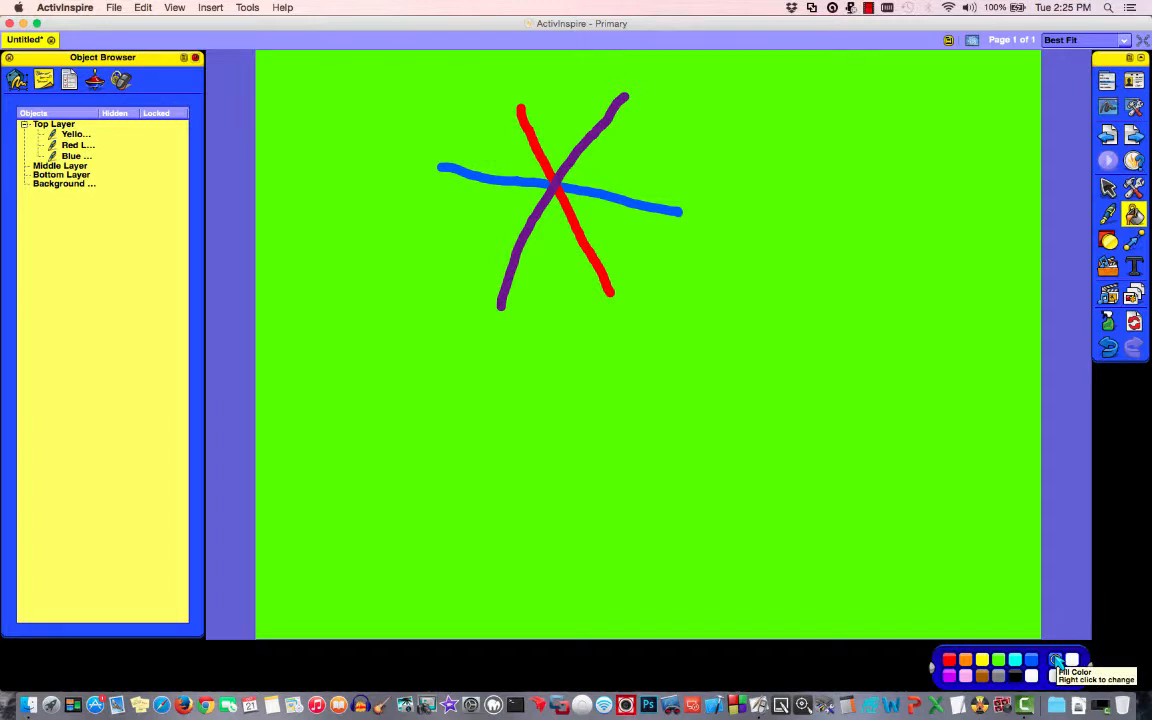
click(597, 256)
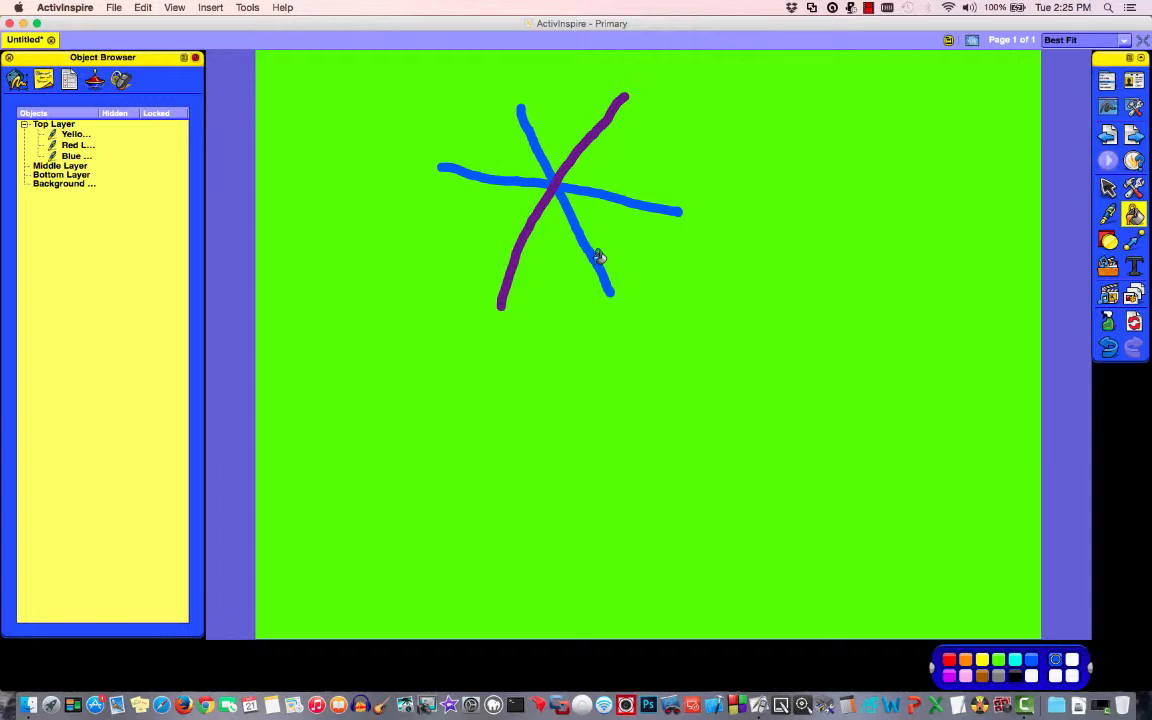
Step: Browse the Shape tool's shapes and draw a smiley face with a thick black outline and green fill to the lower right of the strokes
click(1109, 242)
click(1109, 242)
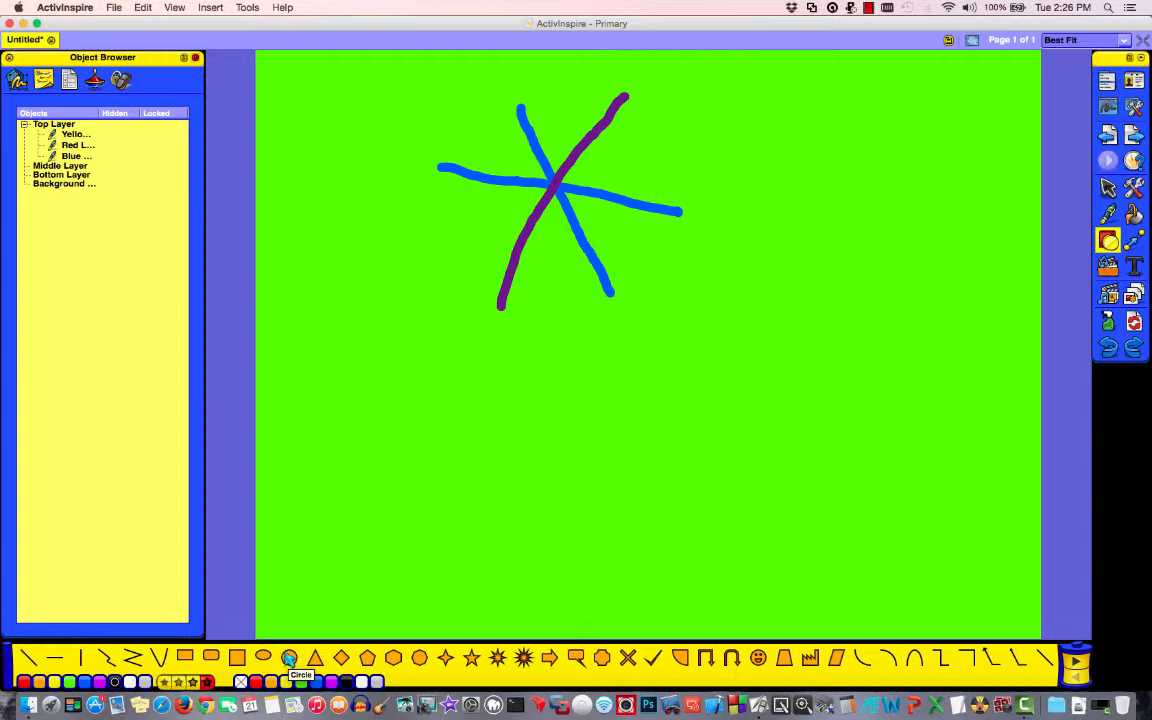
click(290, 658)
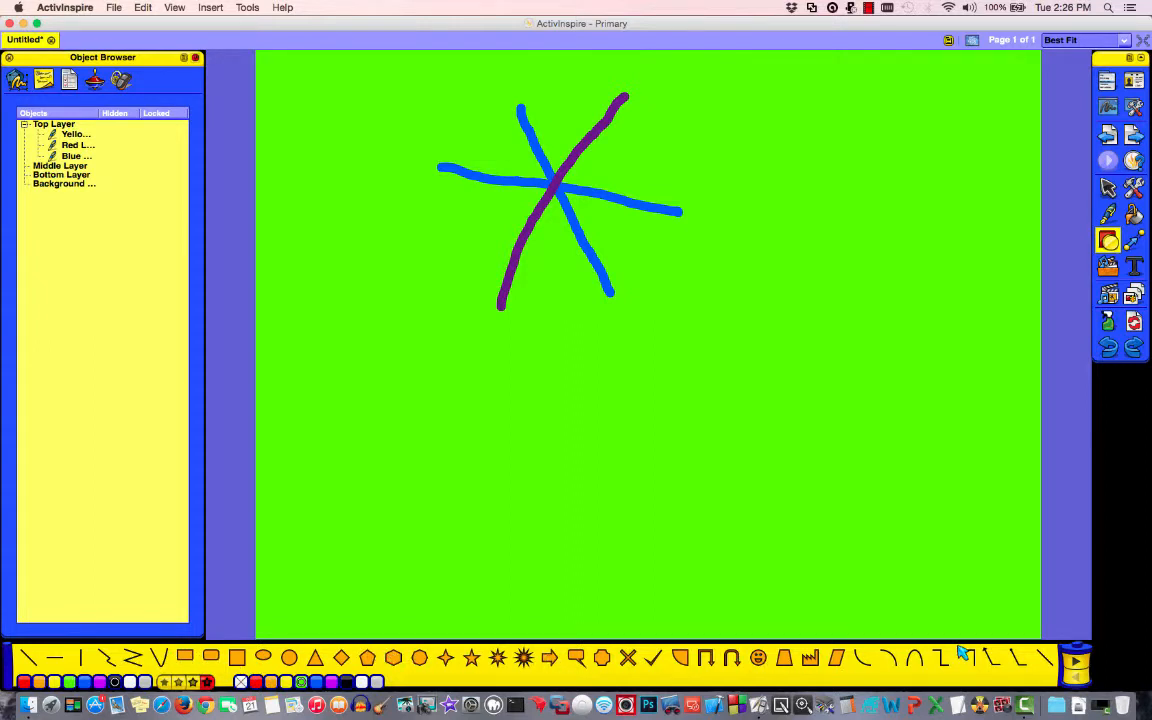
click(1075, 662)
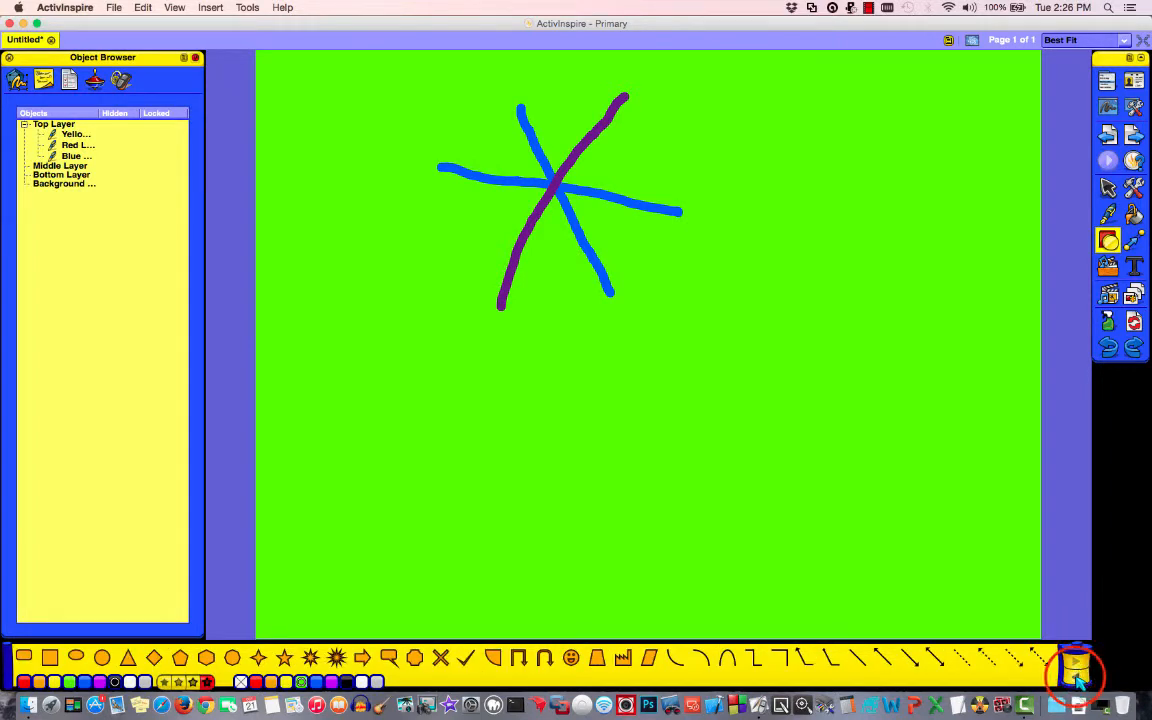
click(1076, 664)
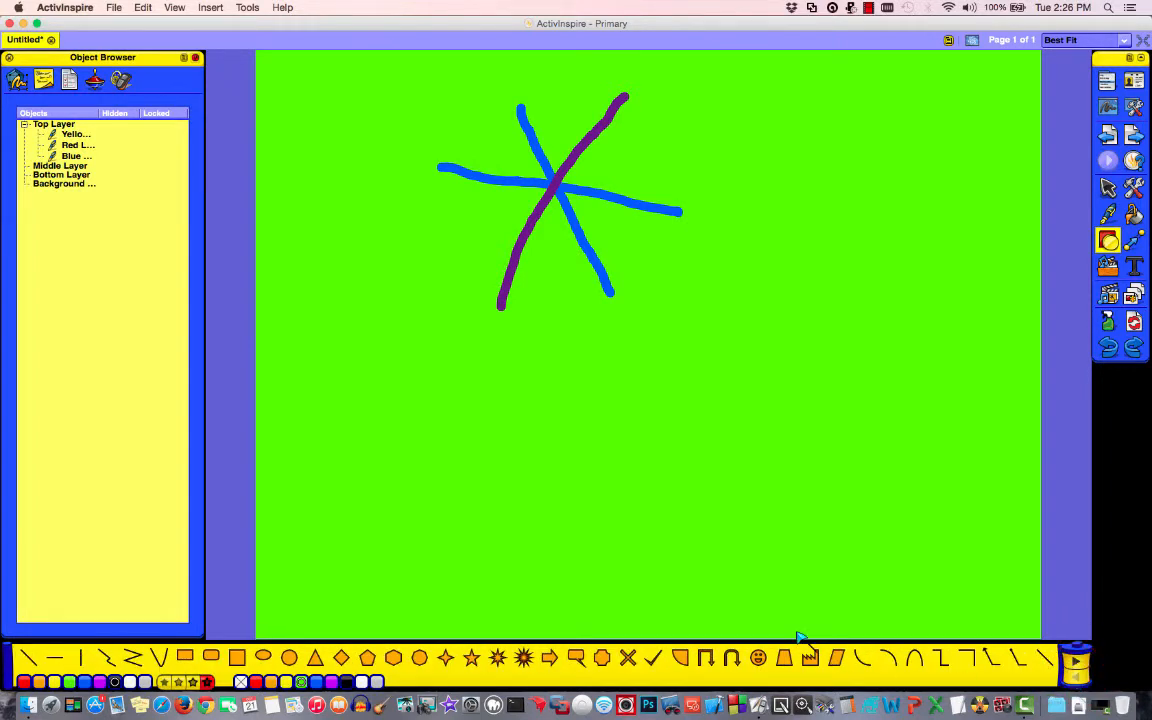
click(759, 659)
drag(662, 248, 779, 358)
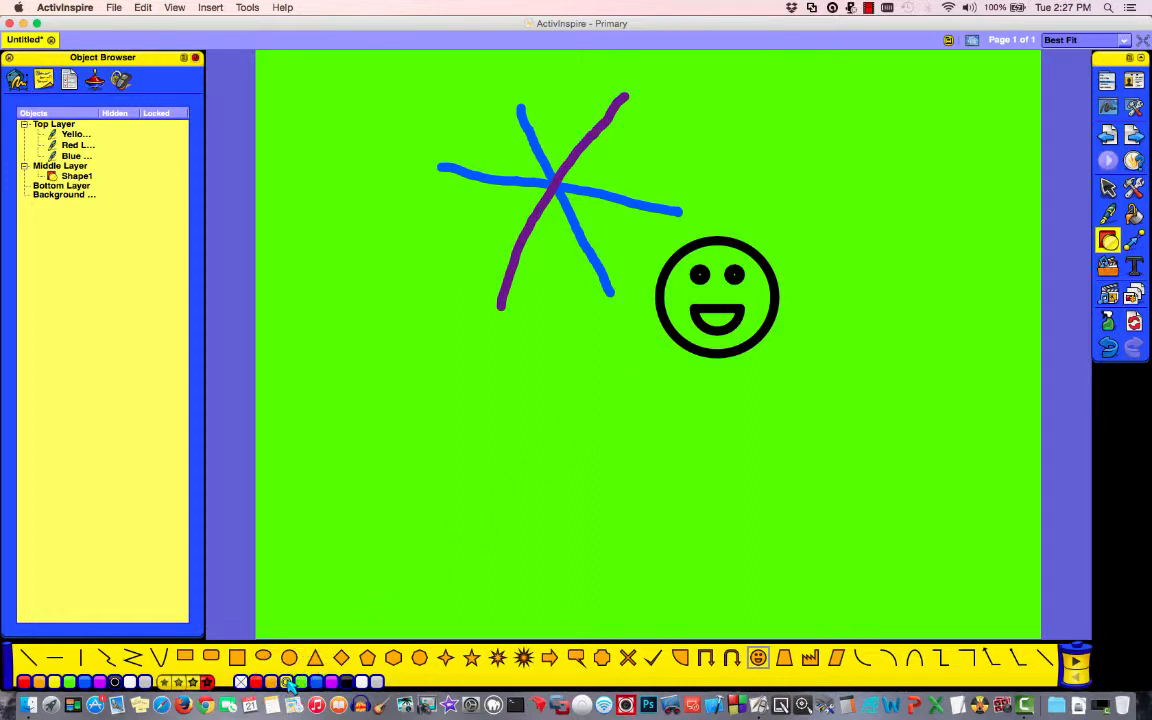
Step: Draw a yellow smiley face with a thinner orange outline at the strokes' lower left, and a matching right-pointing block arrow between the faces
click(40, 682)
click(194, 683)
drag(371, 262, 493, 379)
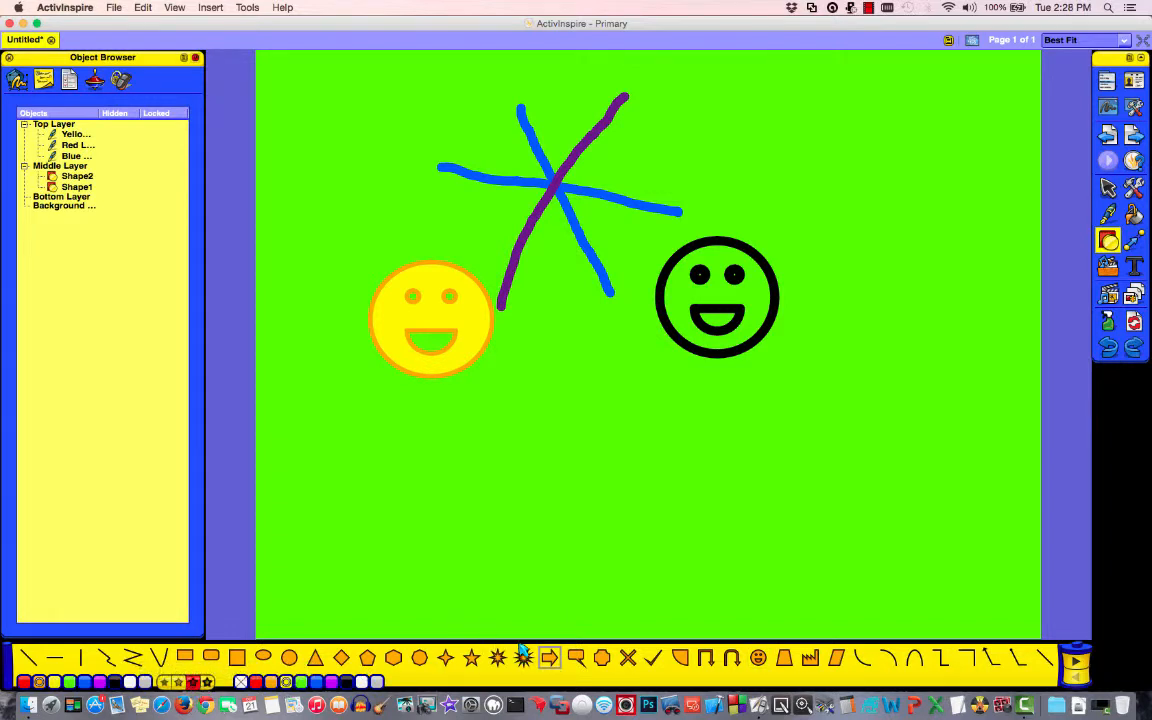
drag(537, 345, 621, 409)
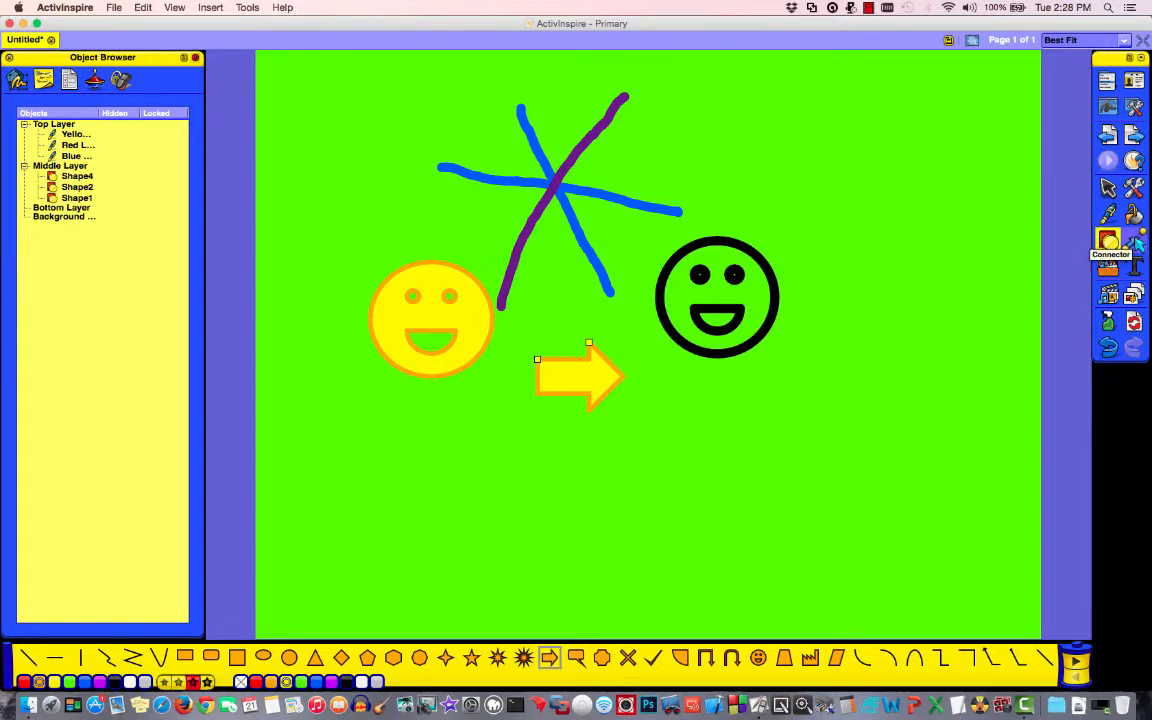
Step: Connect the yellow smiley's right edge to the black smiley's left edge with a thick blue dotted double-headed connector
click(1134, 242)
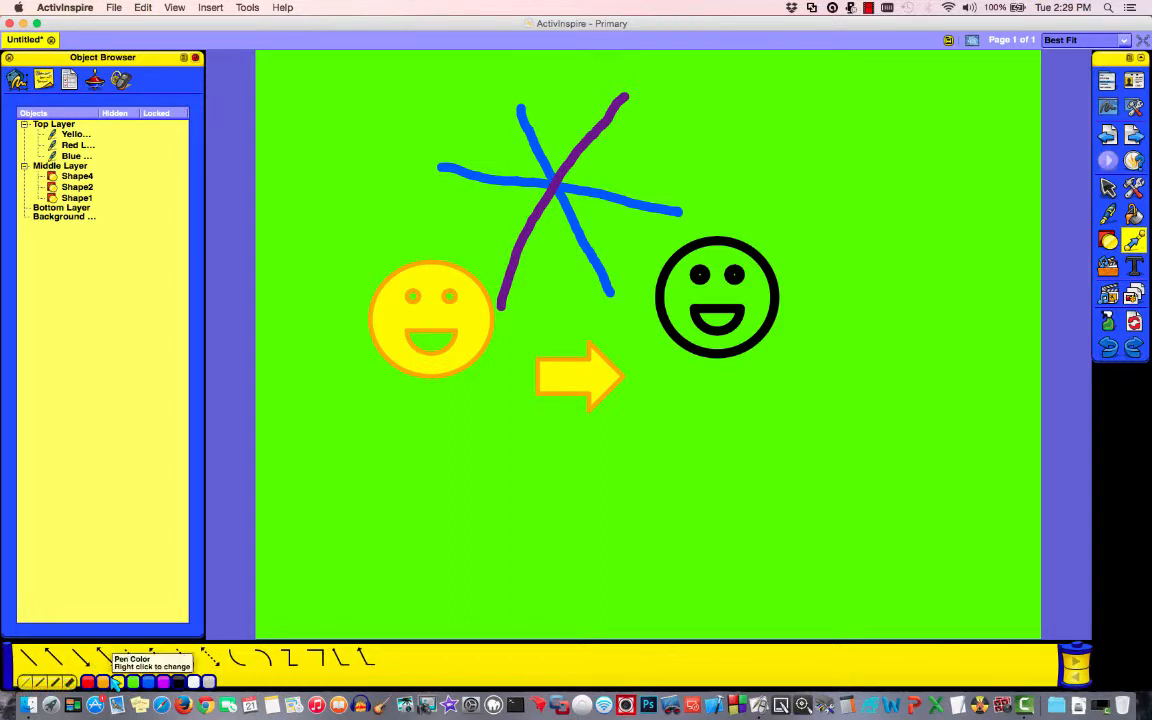
click(450, 320)
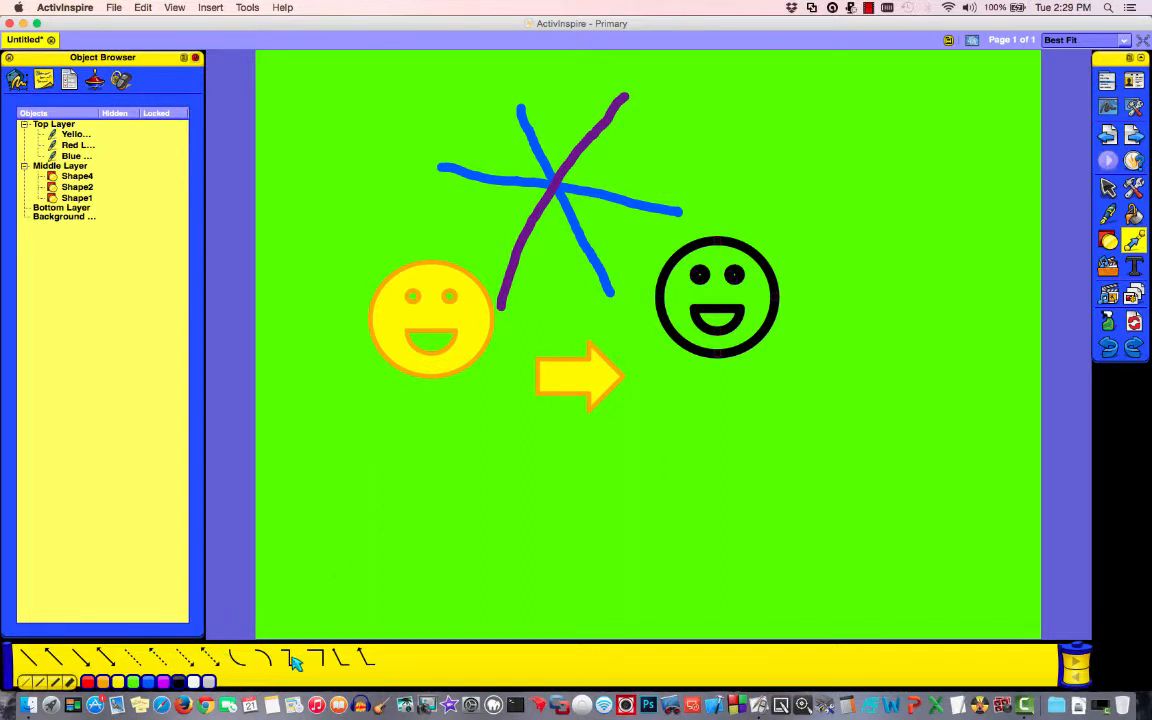
click(207, 657)
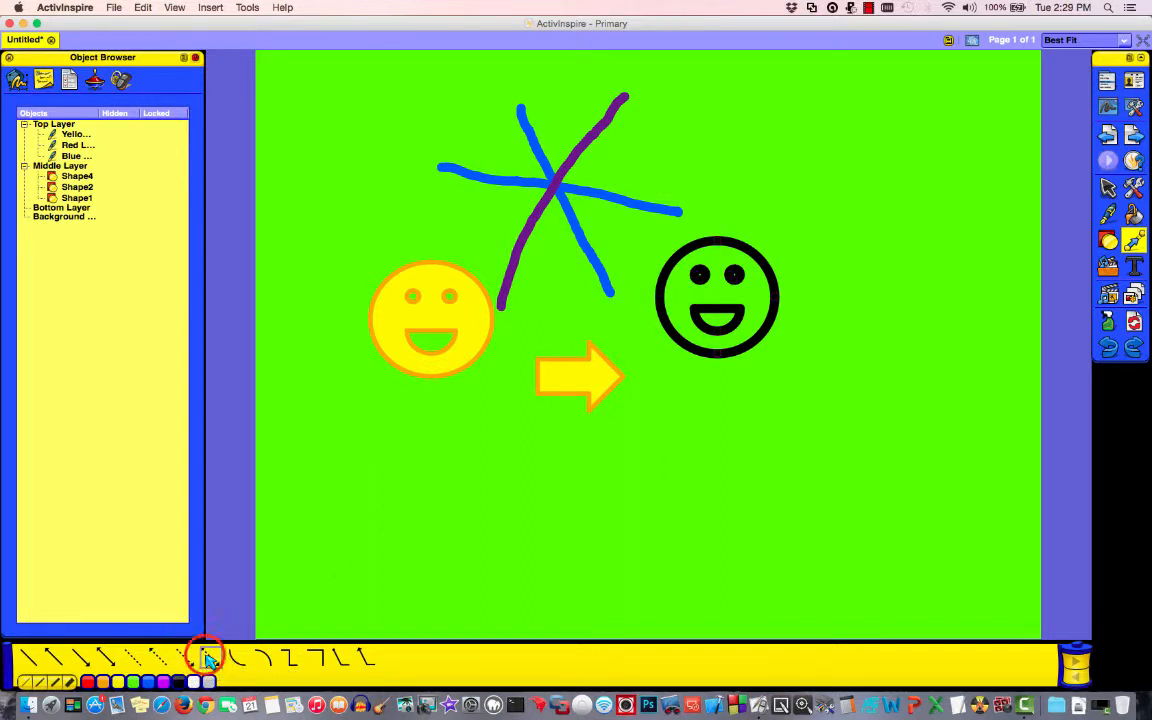
click(55, 681)
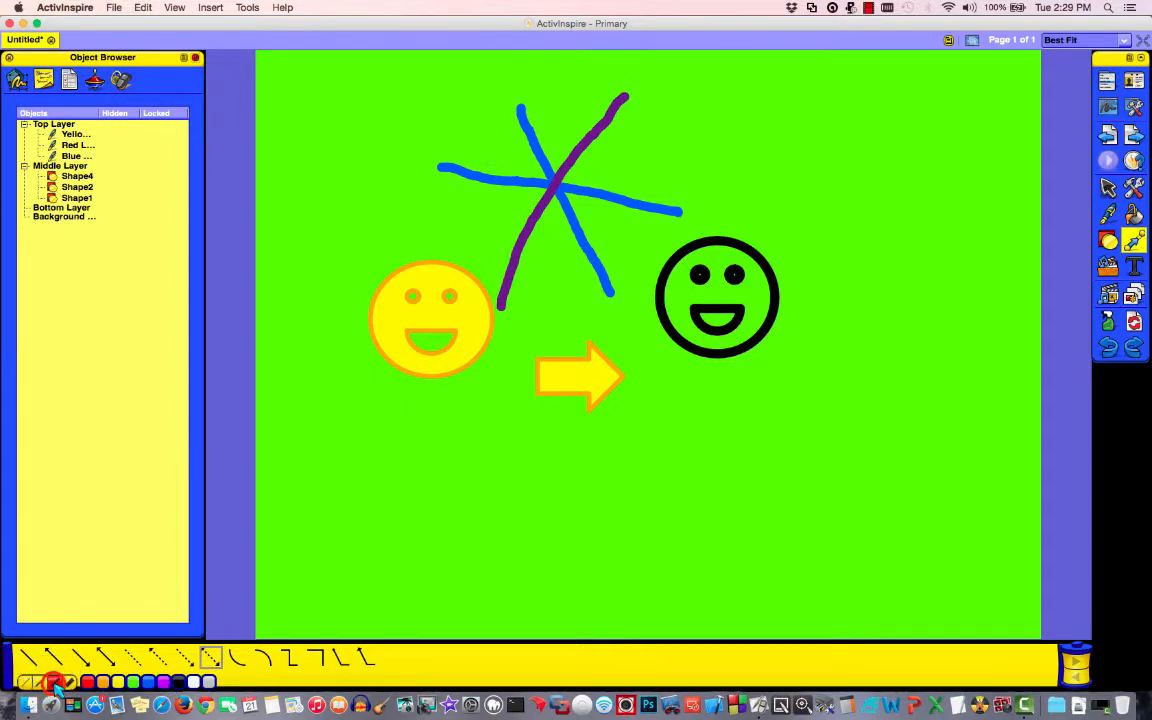
click(147, 682)
click(148, 683)
click(491, 331)
mouse_move(493, 333)
mouse_down()
mouse_move(660, 300)
mouse_move(716, 240)
mouse_move(605, 262)
mouse_move(592, 276)
mouse_up()
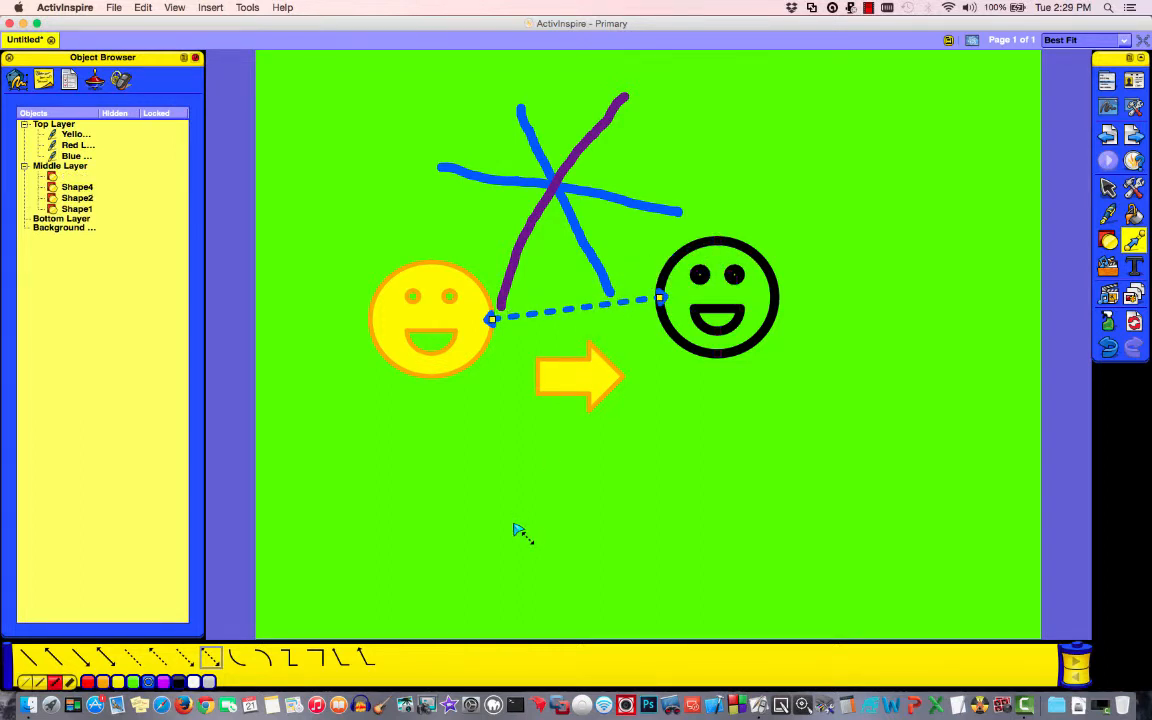
click(437, 307)
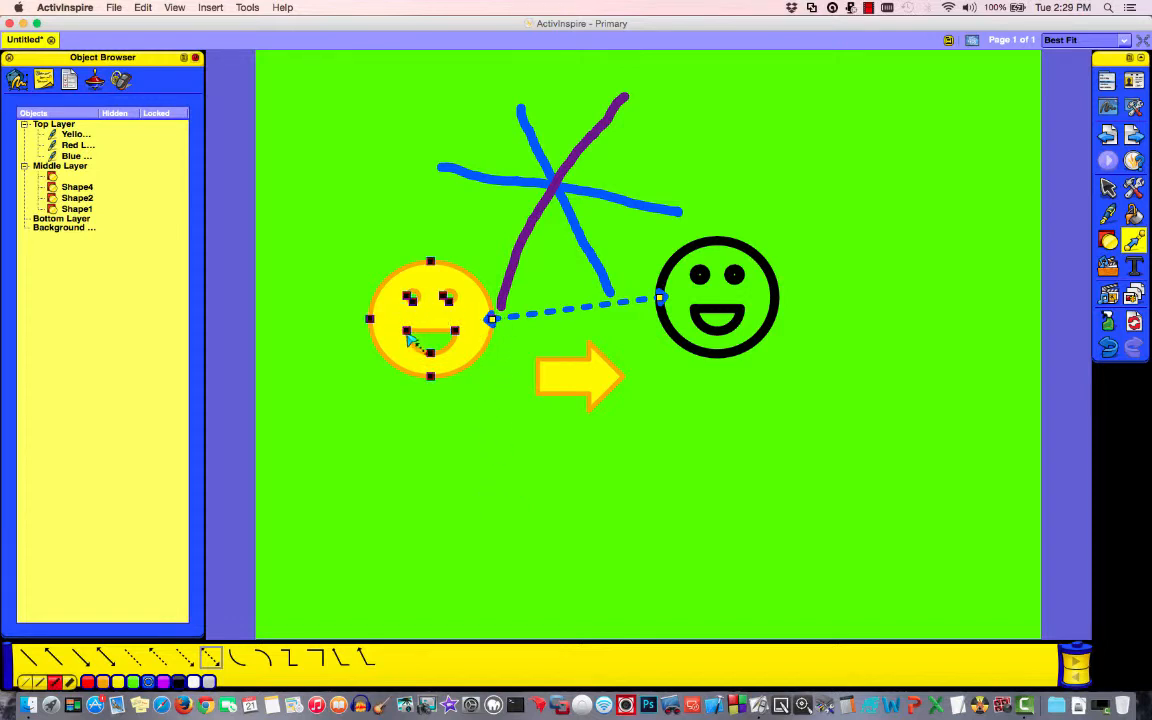
Step: Connect the block arrow's upper inner corner to the purple stroke at the strokes' crossing with a blue elbow connector
click(540, 392)
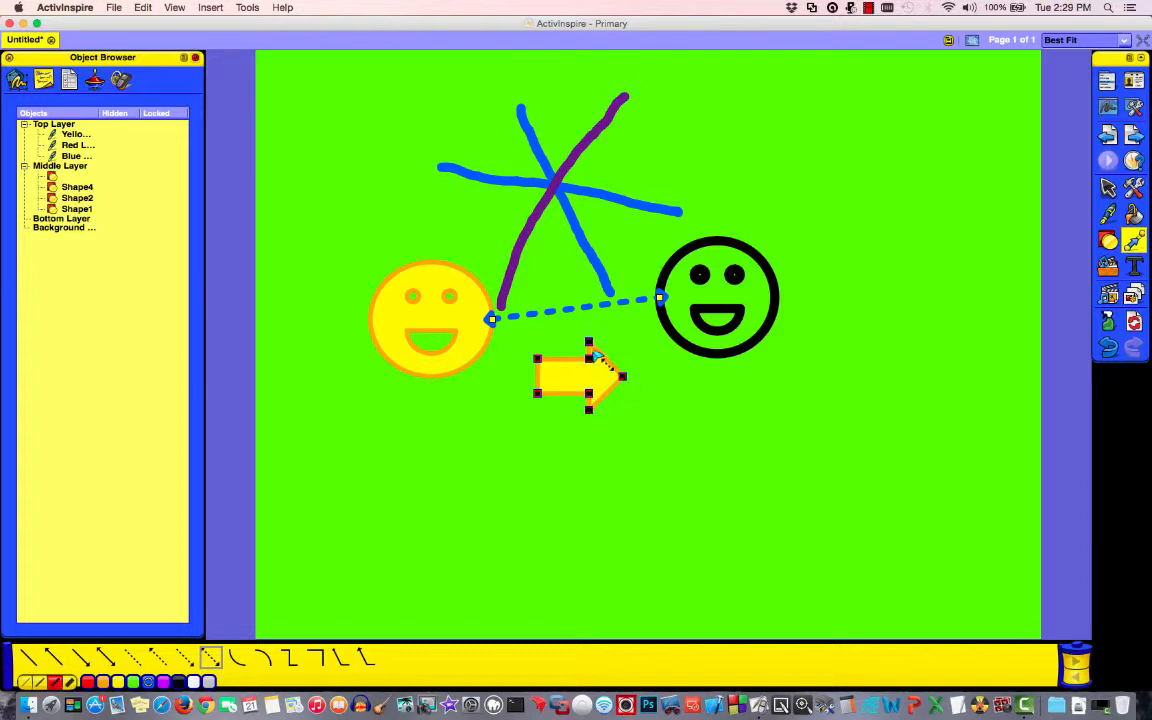
click(276, 505)
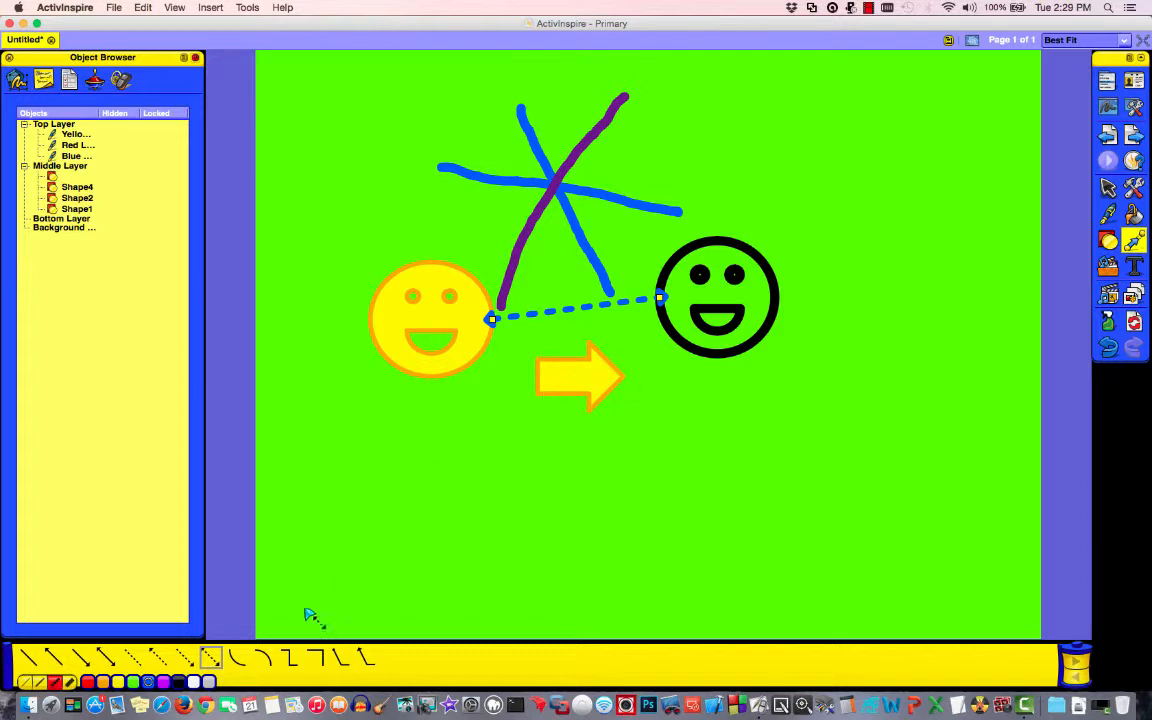
click(289, 660)
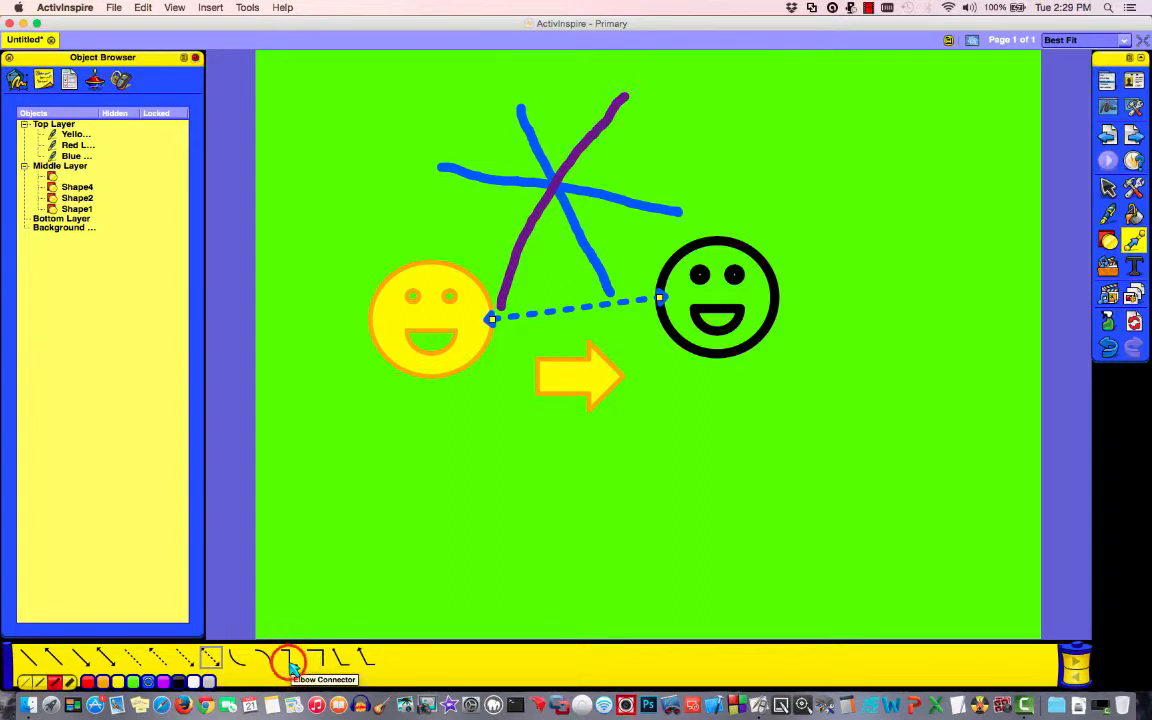
click(566, 392)
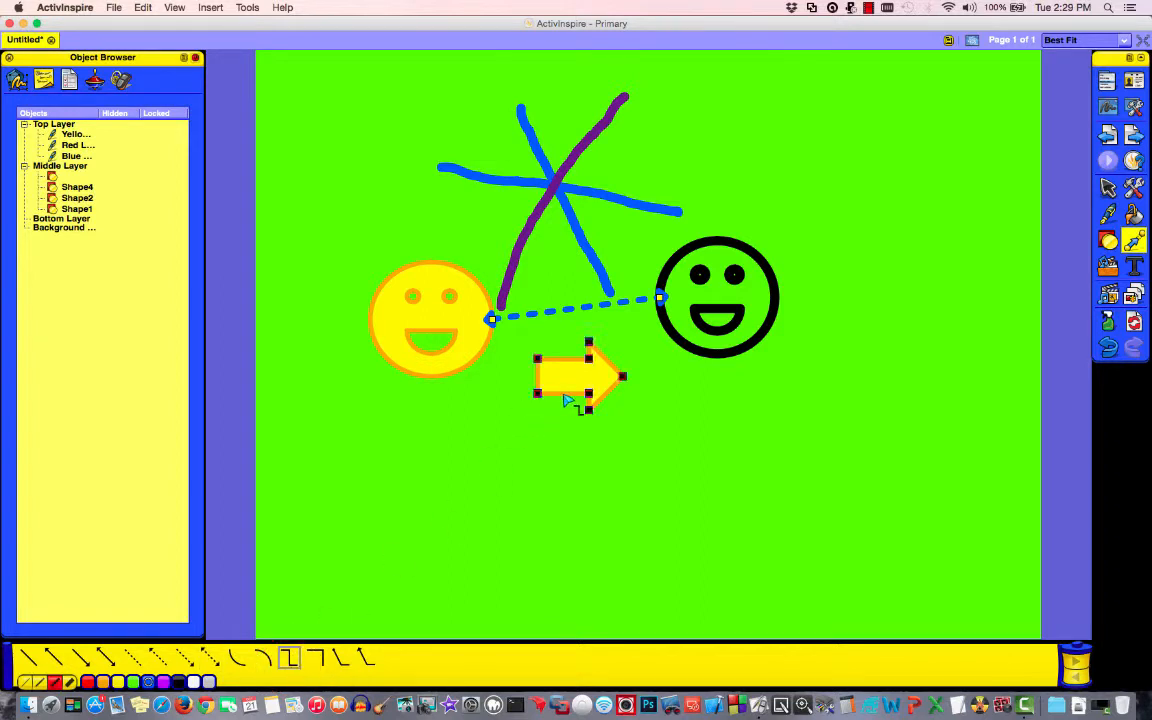
click(589, 358)
drag(589, 358, 554, 185)
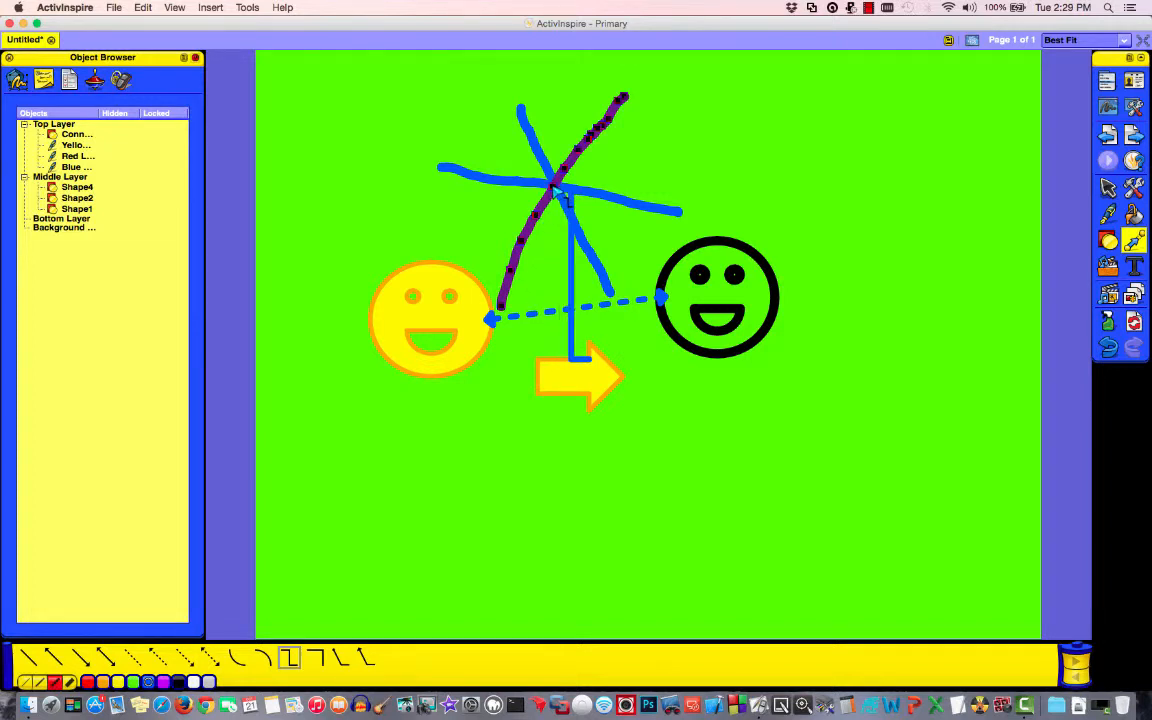
drag(555, 188, 553, 187)
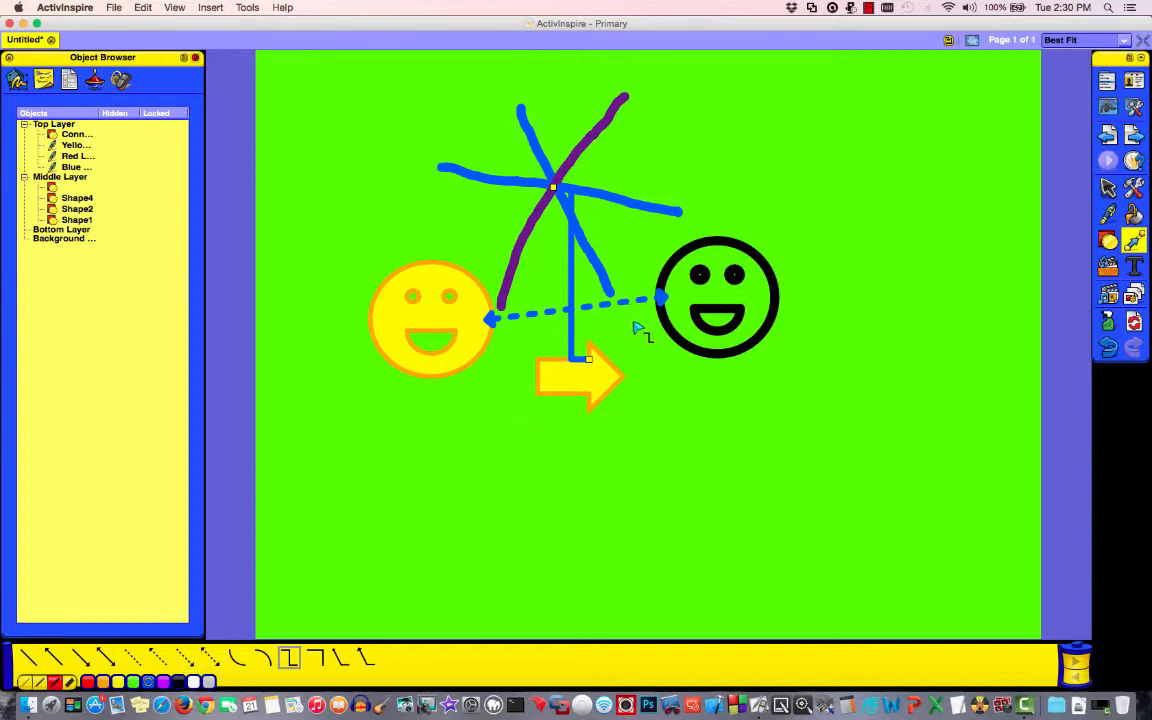
Step: Select the entries of the top and middle layers one by one in the Object Browser to identify their objects on the page
click(440, 310)
click(75, 134)
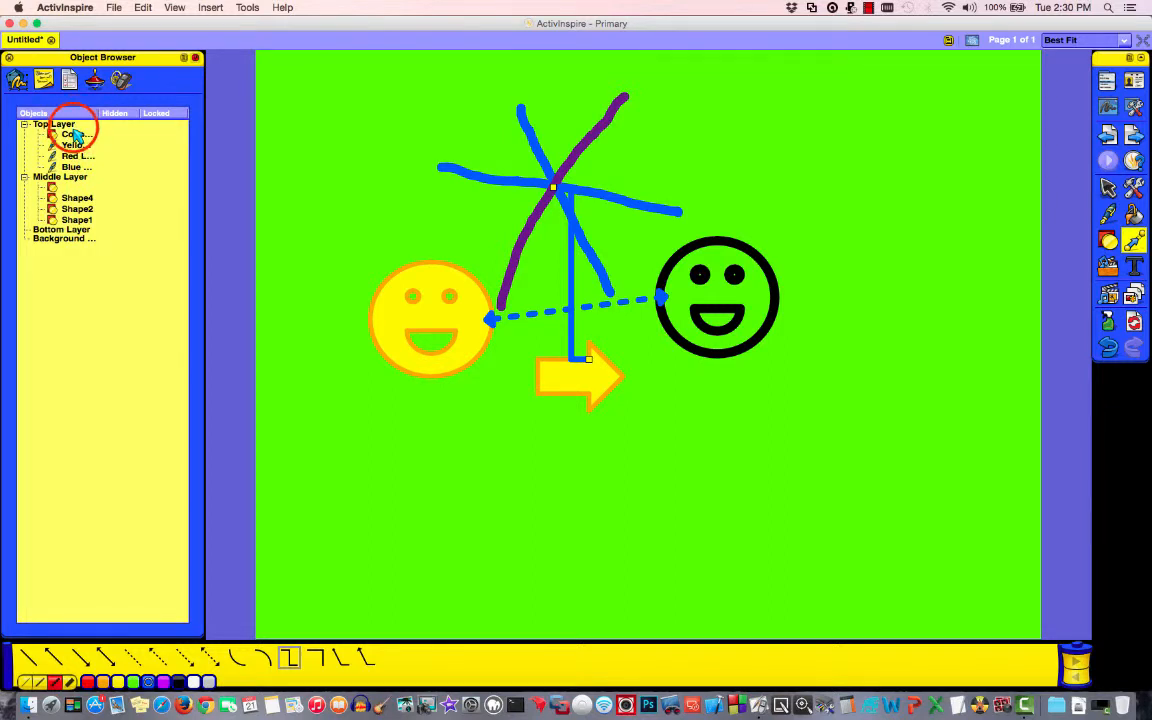
click(72, 128)
click(75, 134)
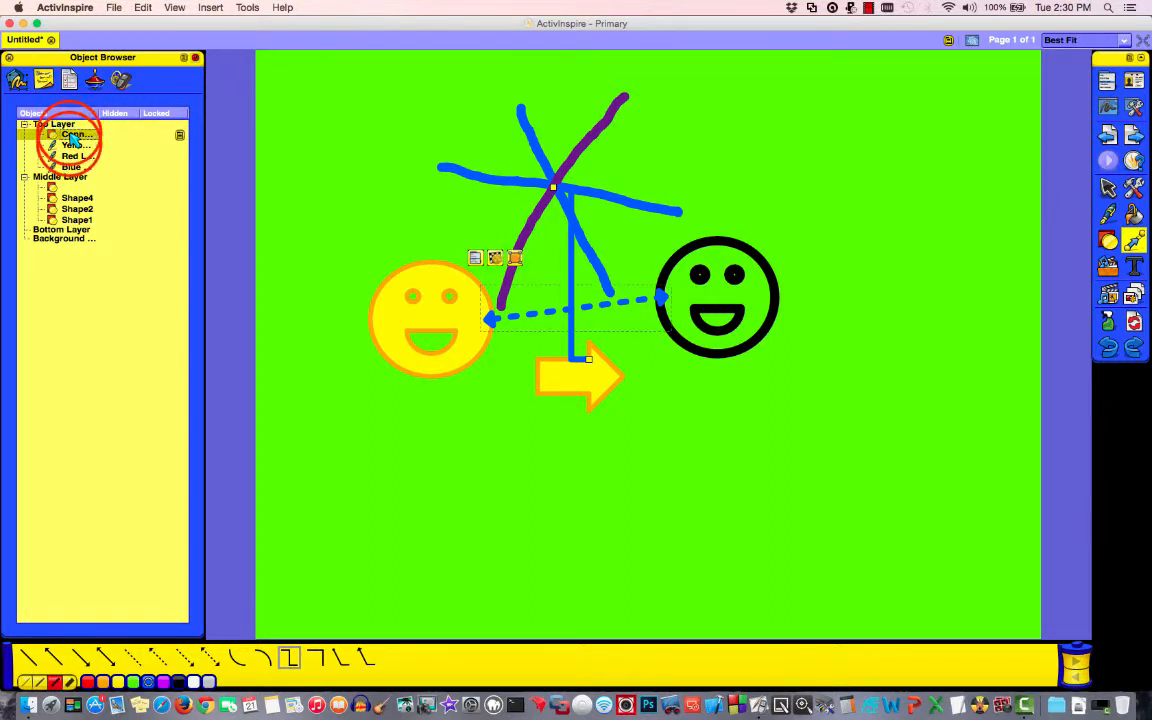
click(72, 145)
click(72, 168)
click(72, 188)
click(72, 199)
click(72, 210)
click(72, 219)
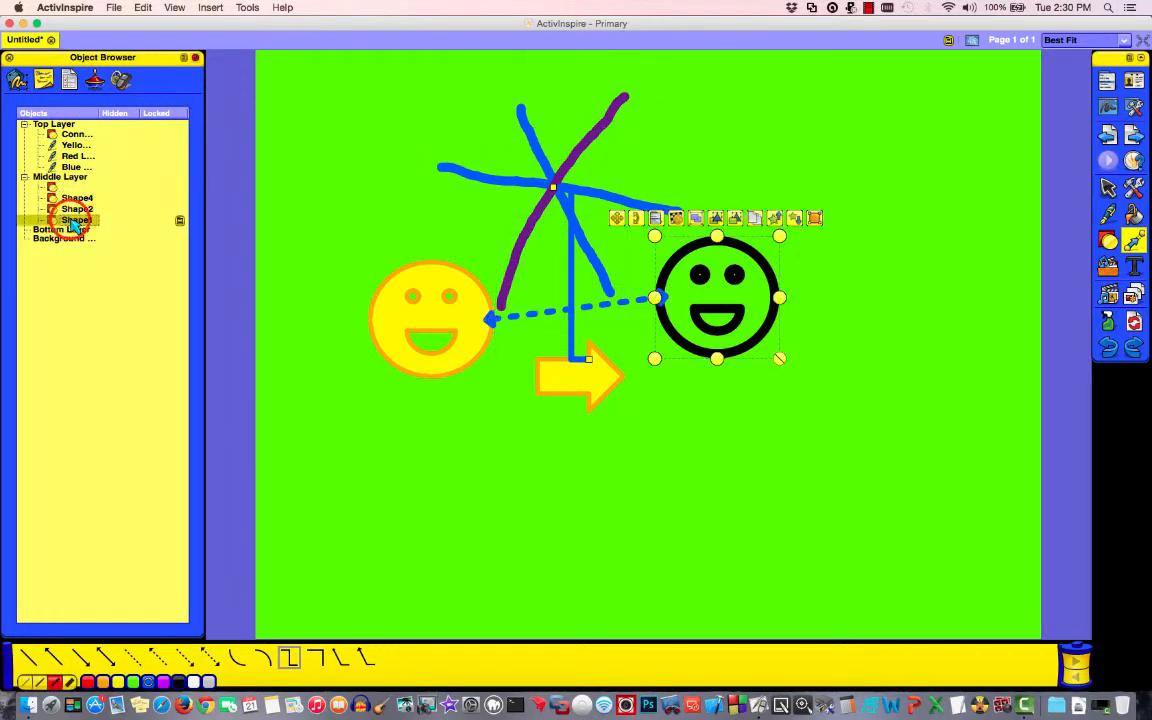
click(72, 199)
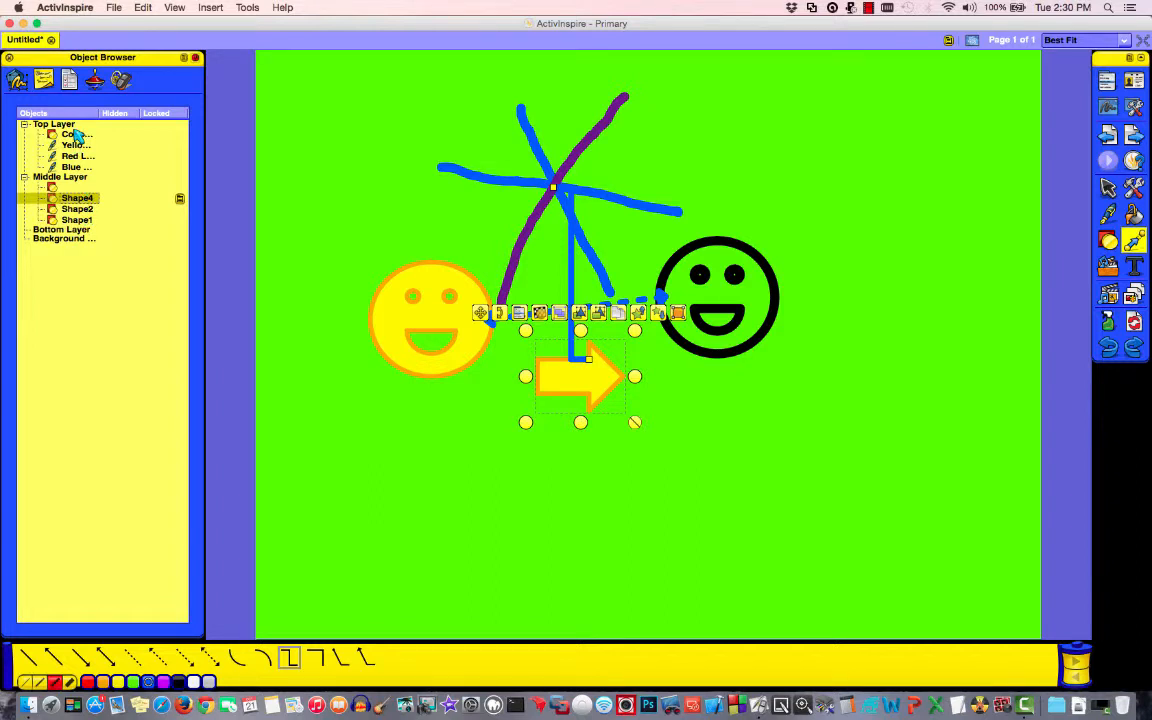
Step: Rename the black-outlined smiley as Green Face and the yellow one as Yellow Face, and widen the Objects column to fit the names
click(80, 221)
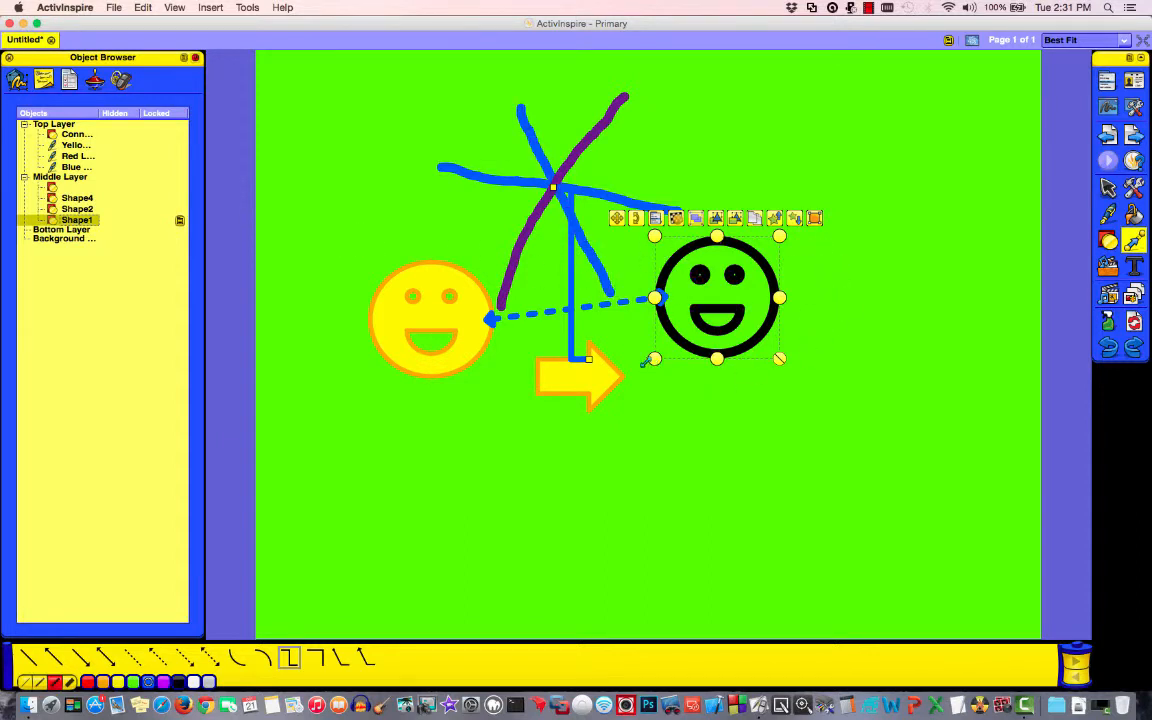
double_click(77, 222)
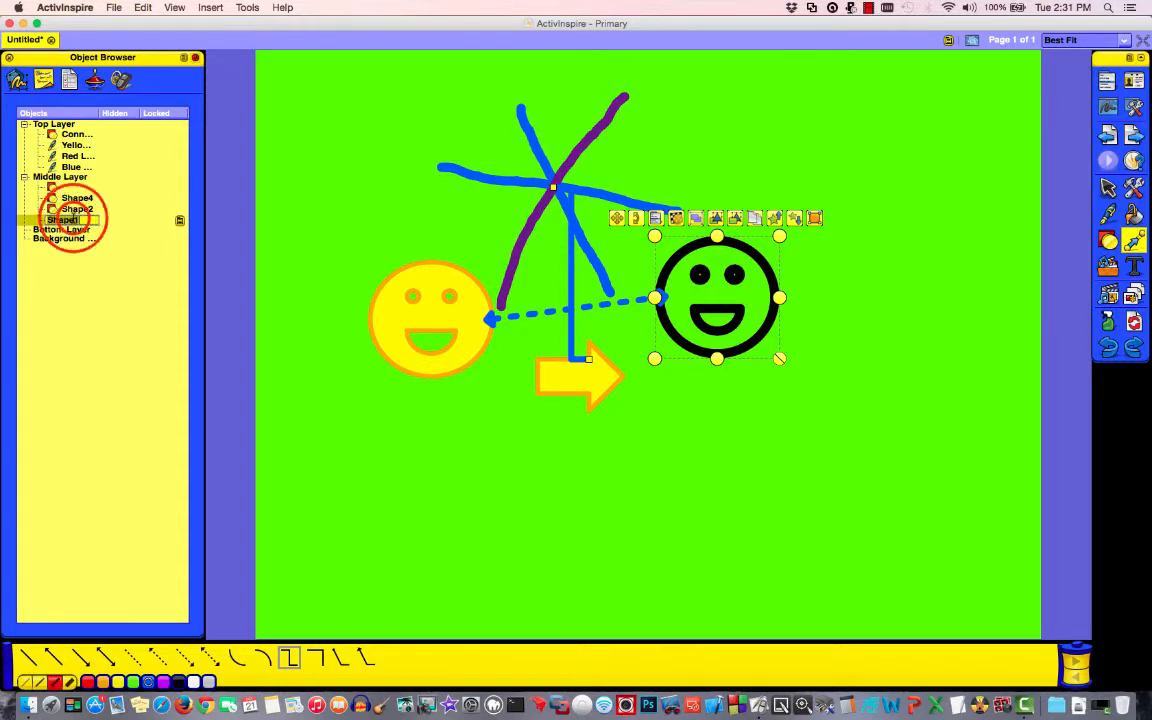
text(Gre...)
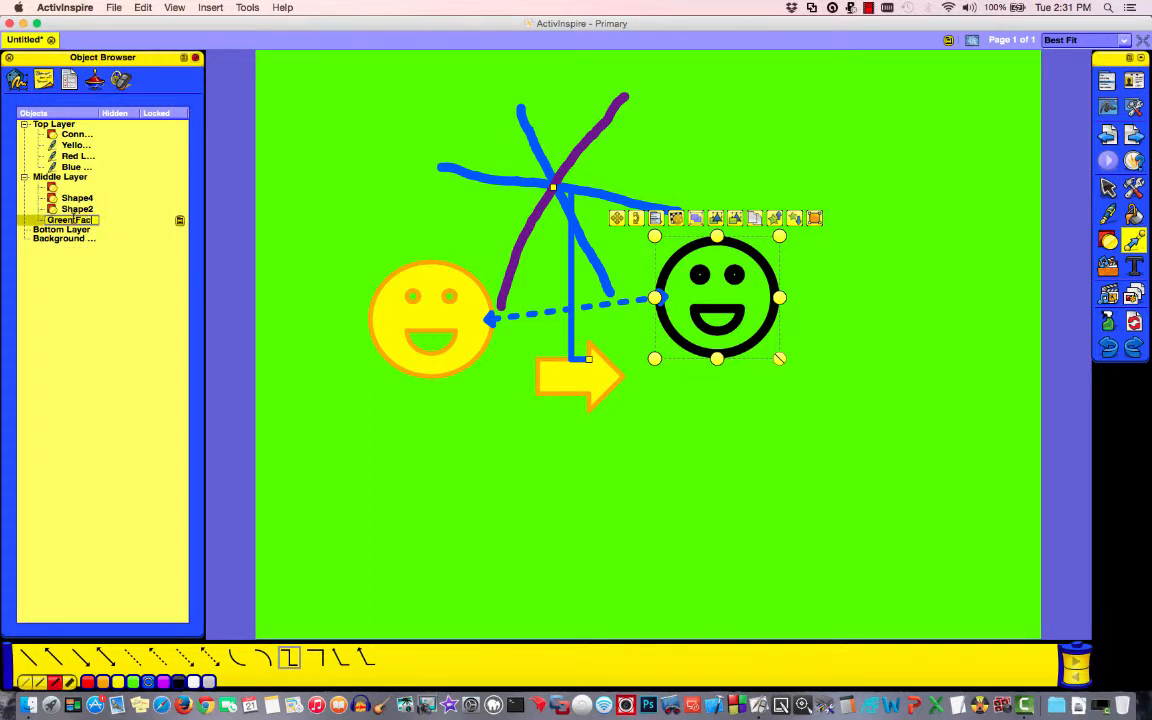
click(80, 209)
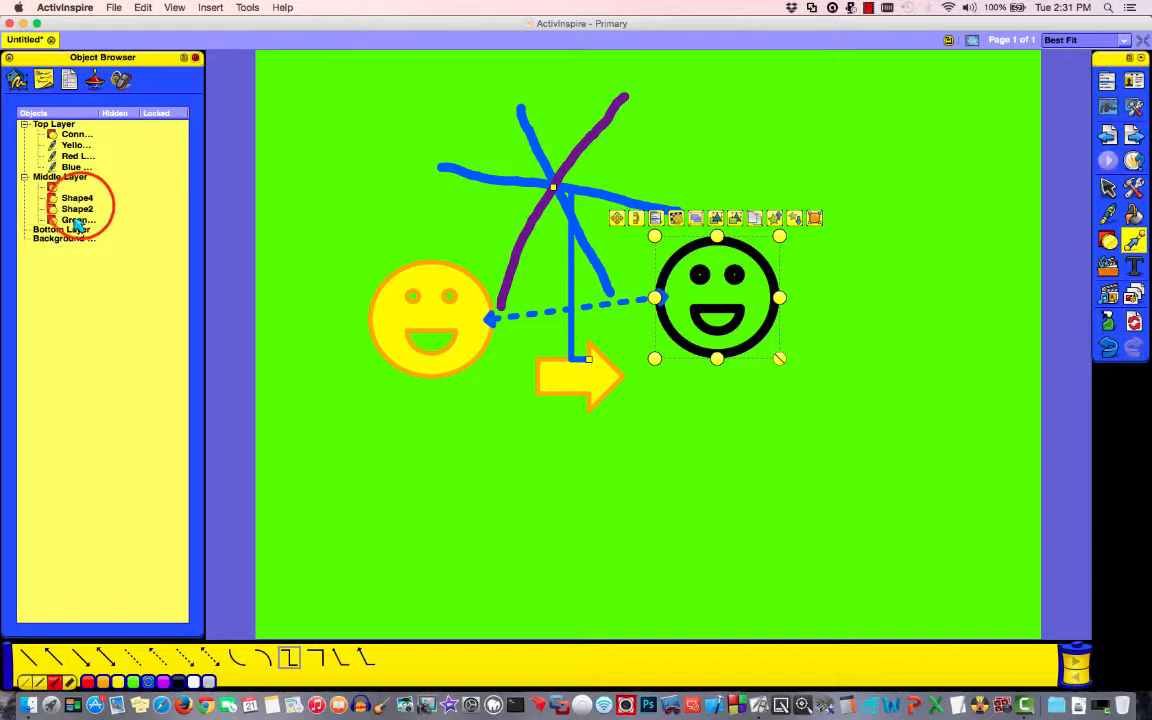
double_click(82, 209)
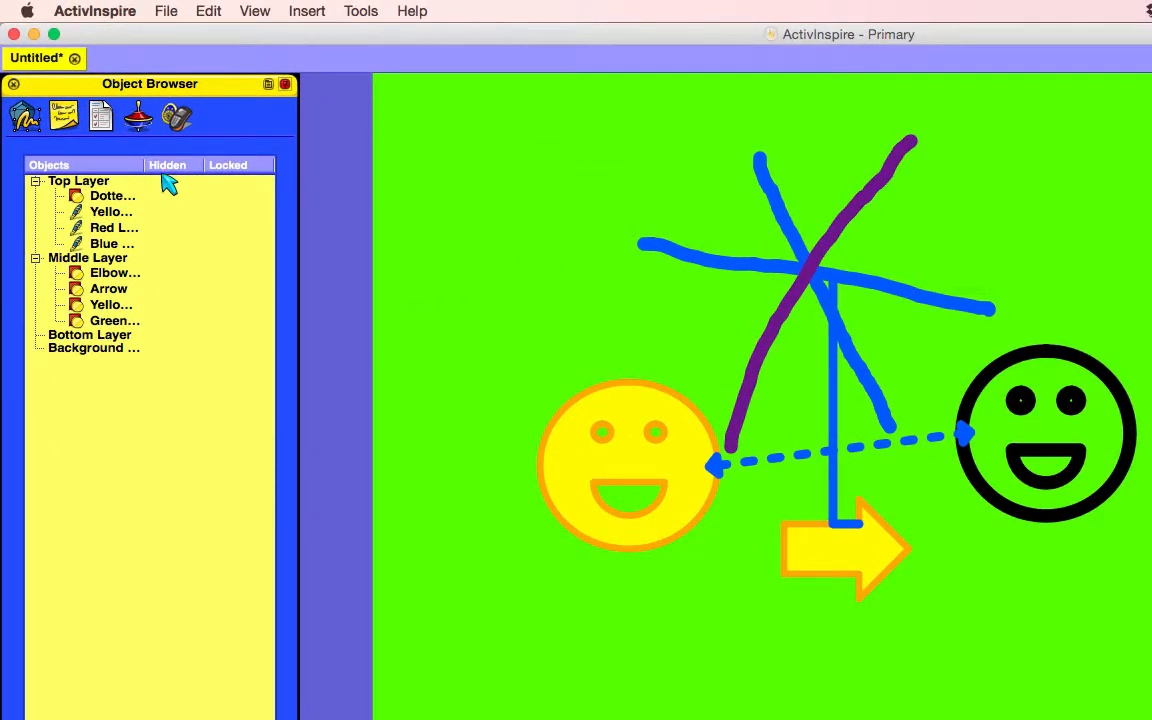
click(142, 164)
drag(141, 163, 173, 164)
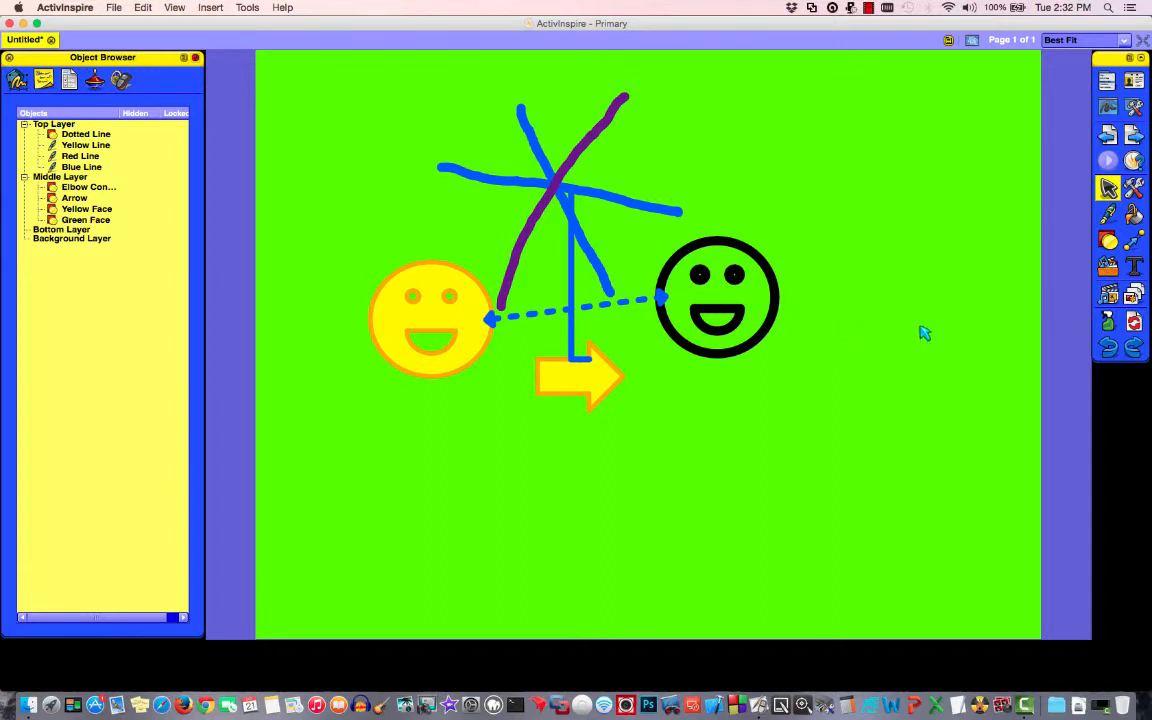
Step: Insert the picture abby.tif from the Pictures folder and centre it on the page
click(1112, 268)
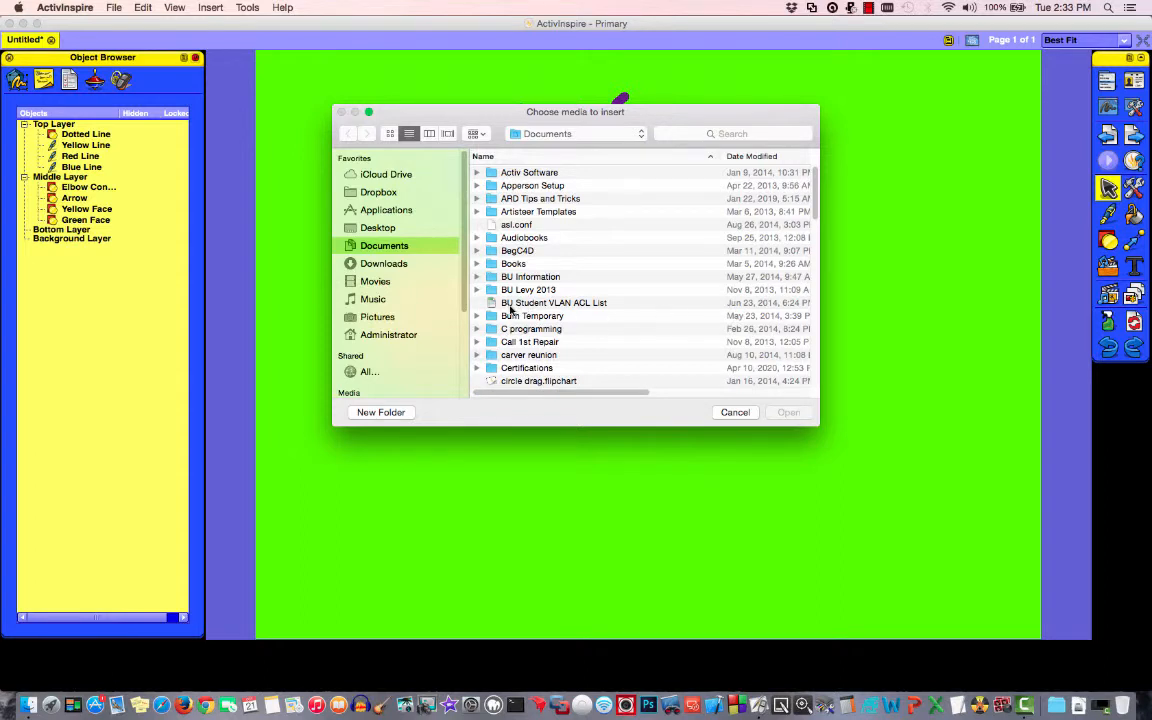
click(370, 317)
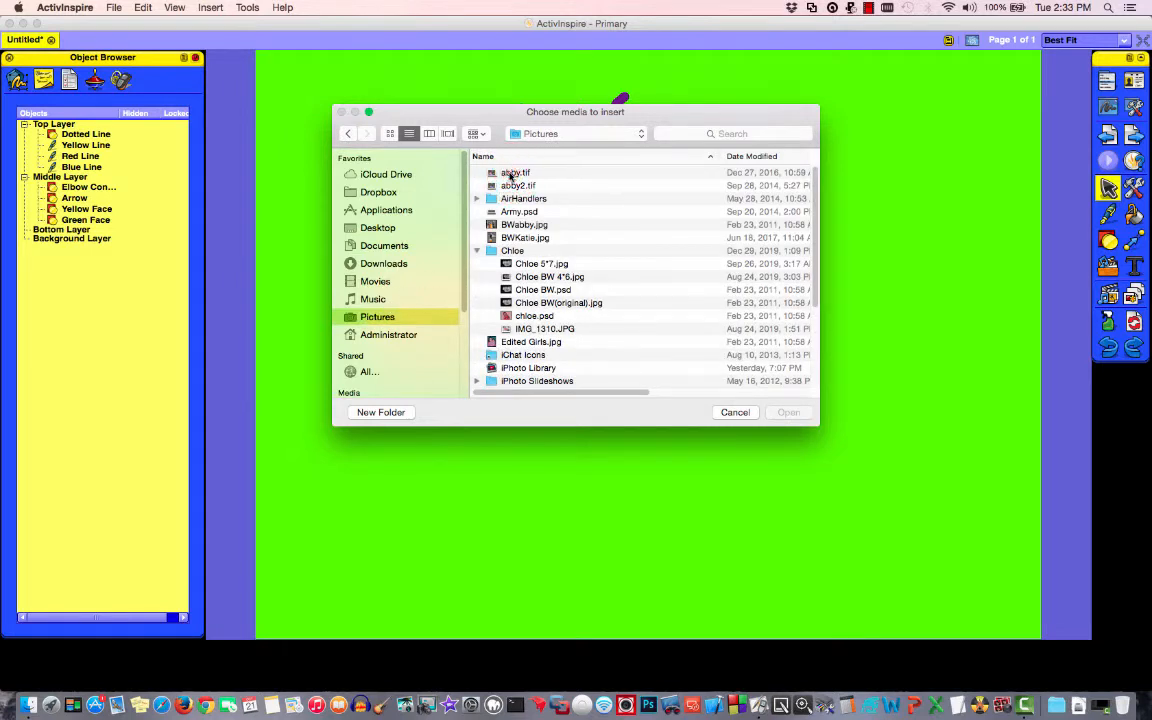
click(506, 172)
click(787, 412)
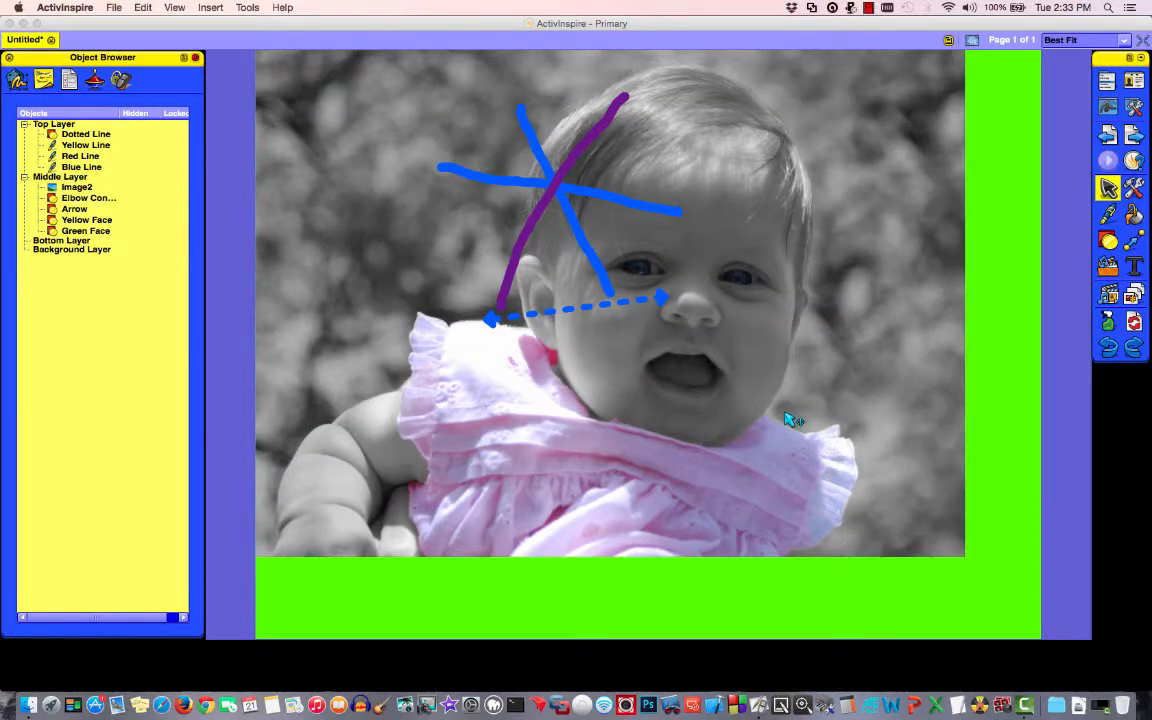
click(707, 370)
drag(711, 375, 757, 417)
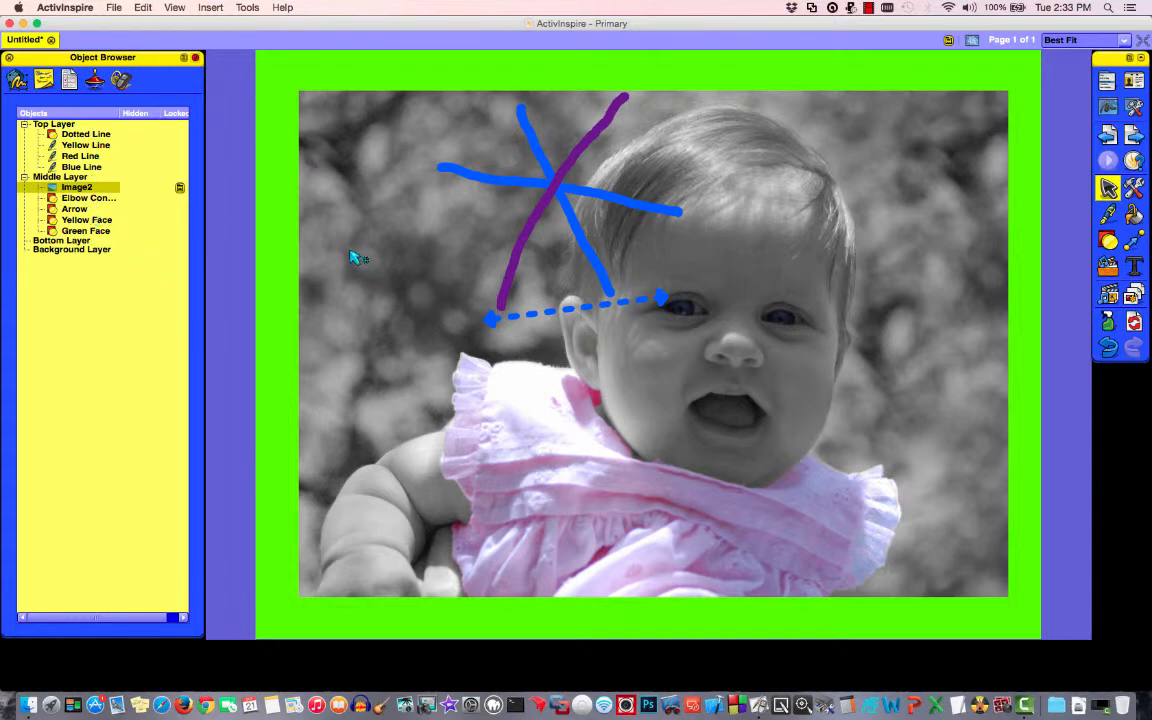
Step: Delete the dotted connector and the three pen strokes lying over the picture
click(492, 320)
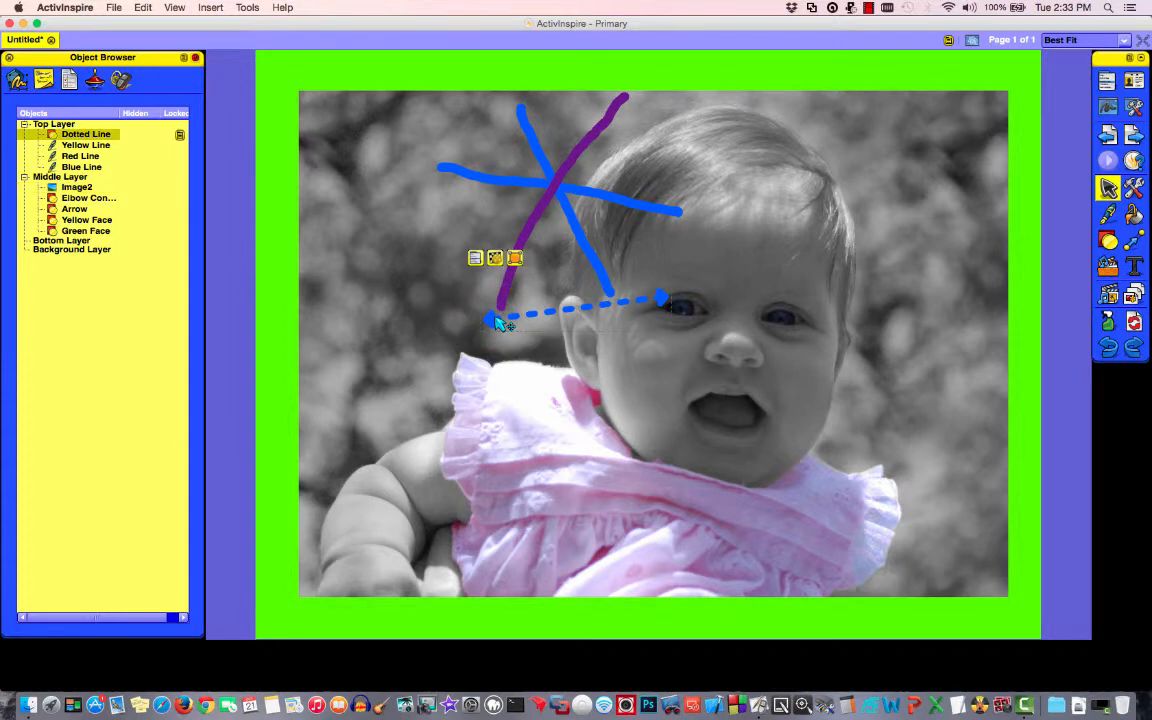
key(Delete)
click(533, 215)
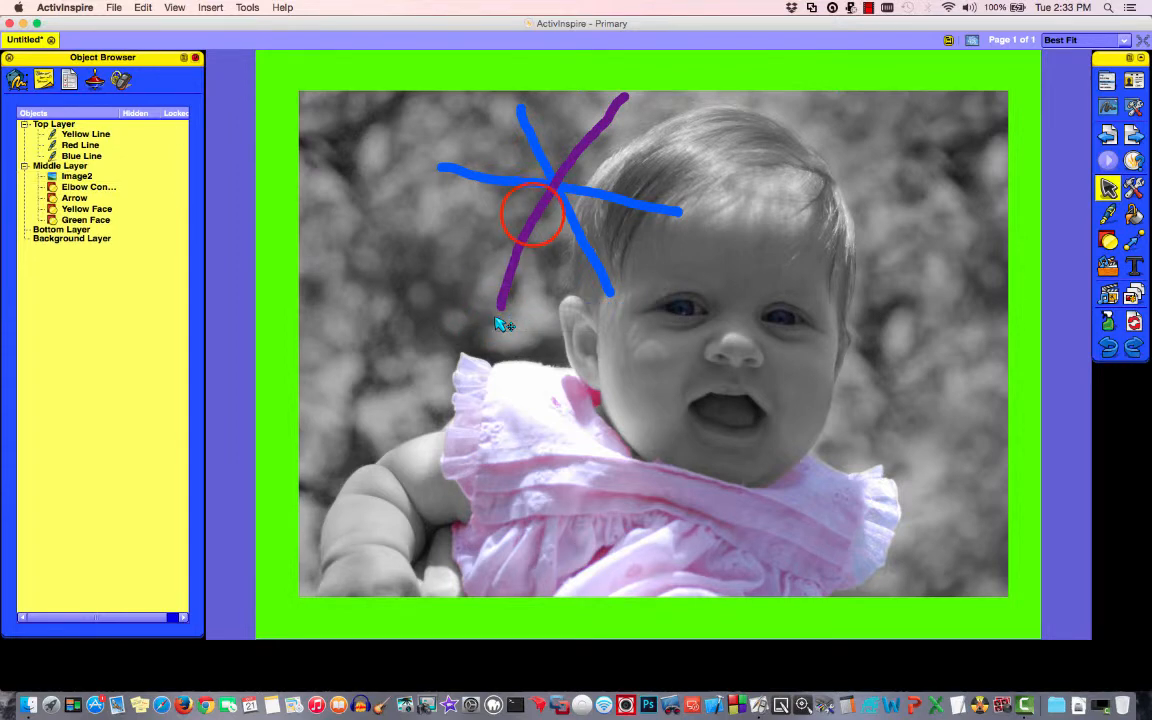
key(Delete)
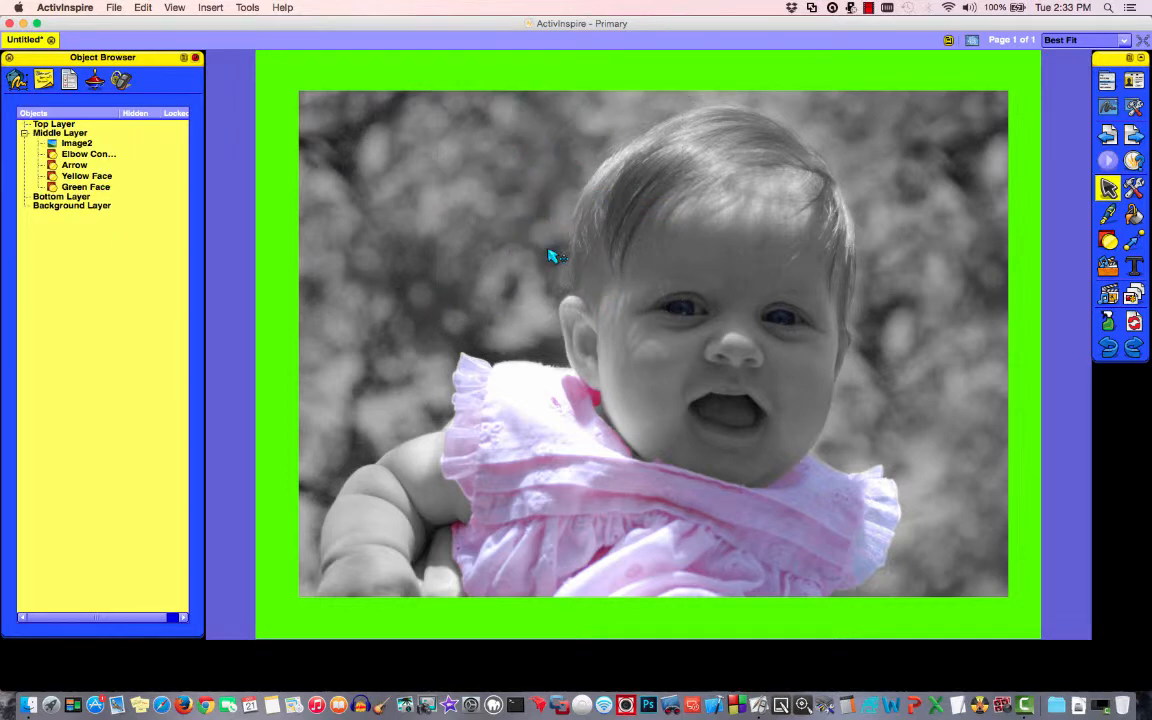
click(615, 190)
drag(613, 233, 619, 193)
Step: Delete the elbow connector, Arrow, Yellow Face and Green Face hidden behind the picture by selecting them in the Object Browser
click(75, 147)
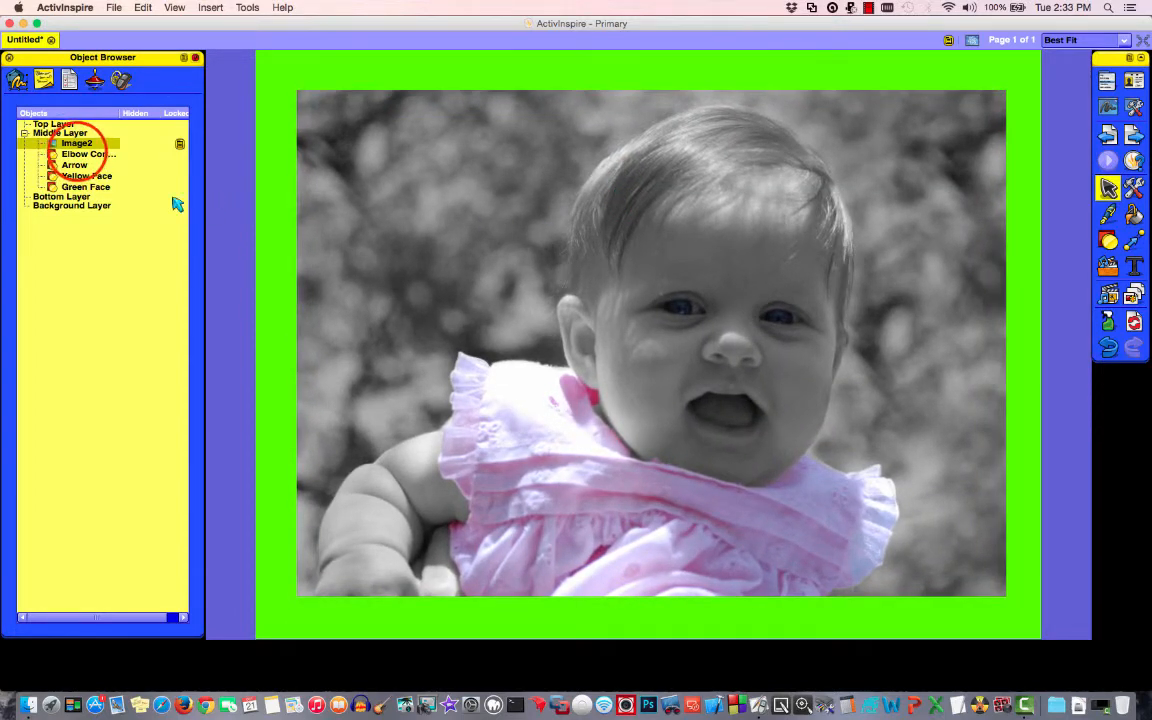
click(81, 155)
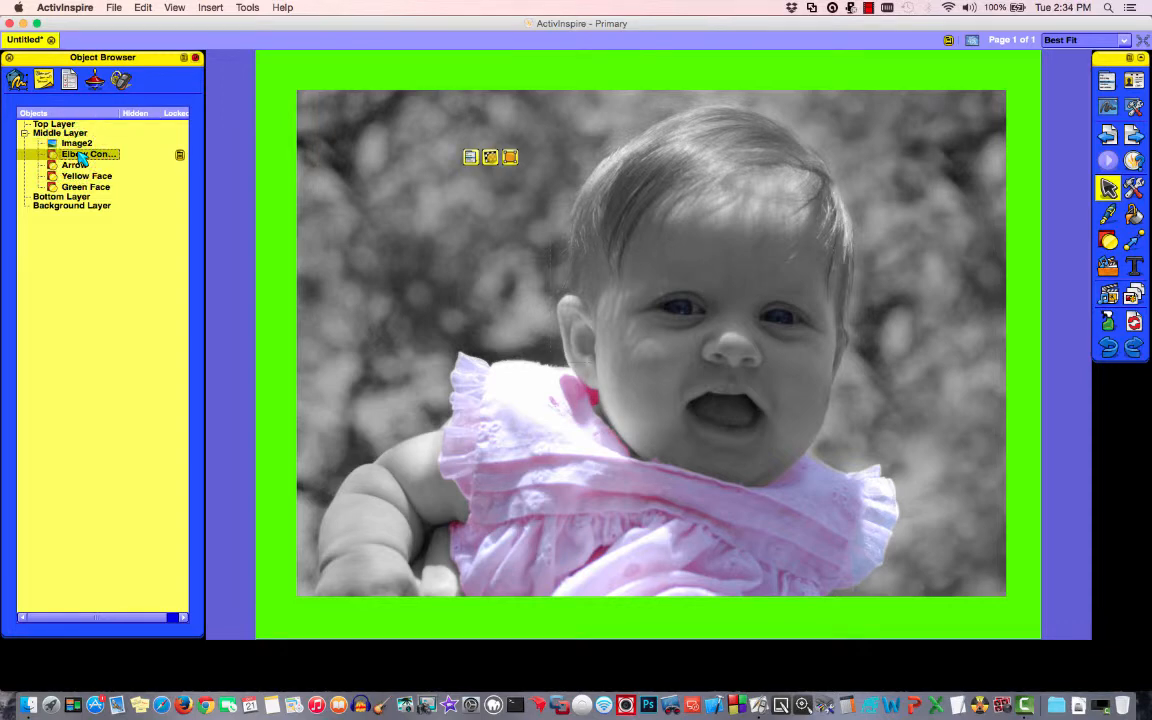
key(Delete)
click(81, 157)
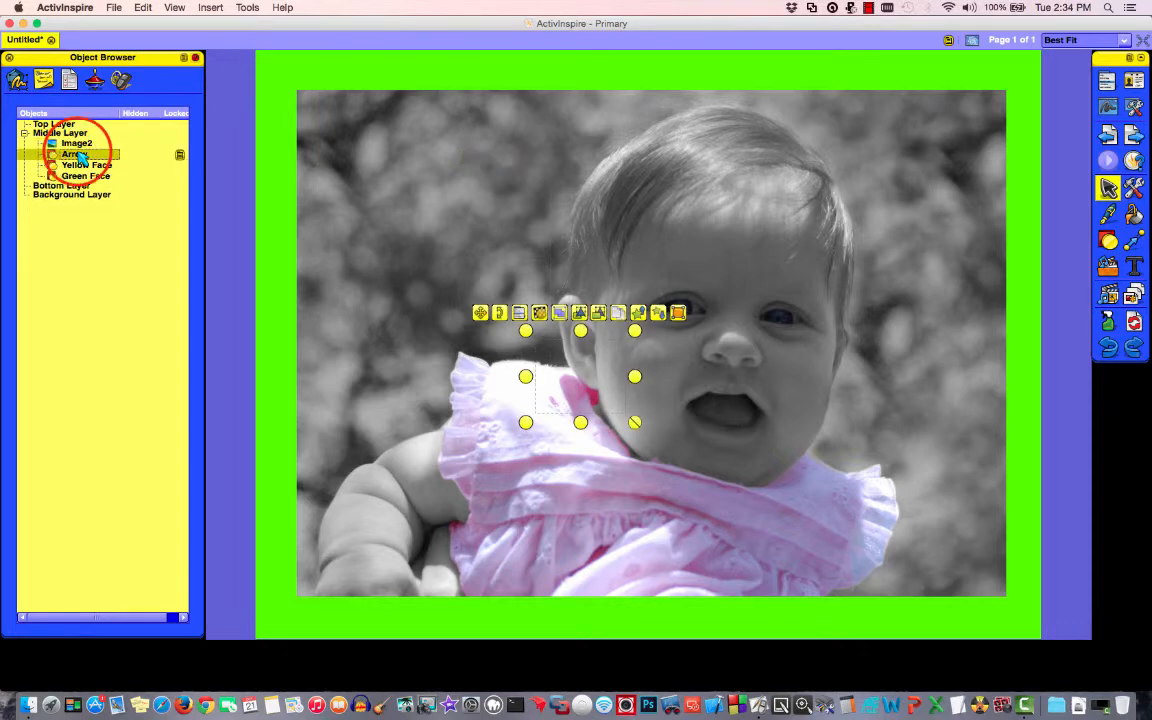
key(Delete)
click(81, 155)
key(Delete)
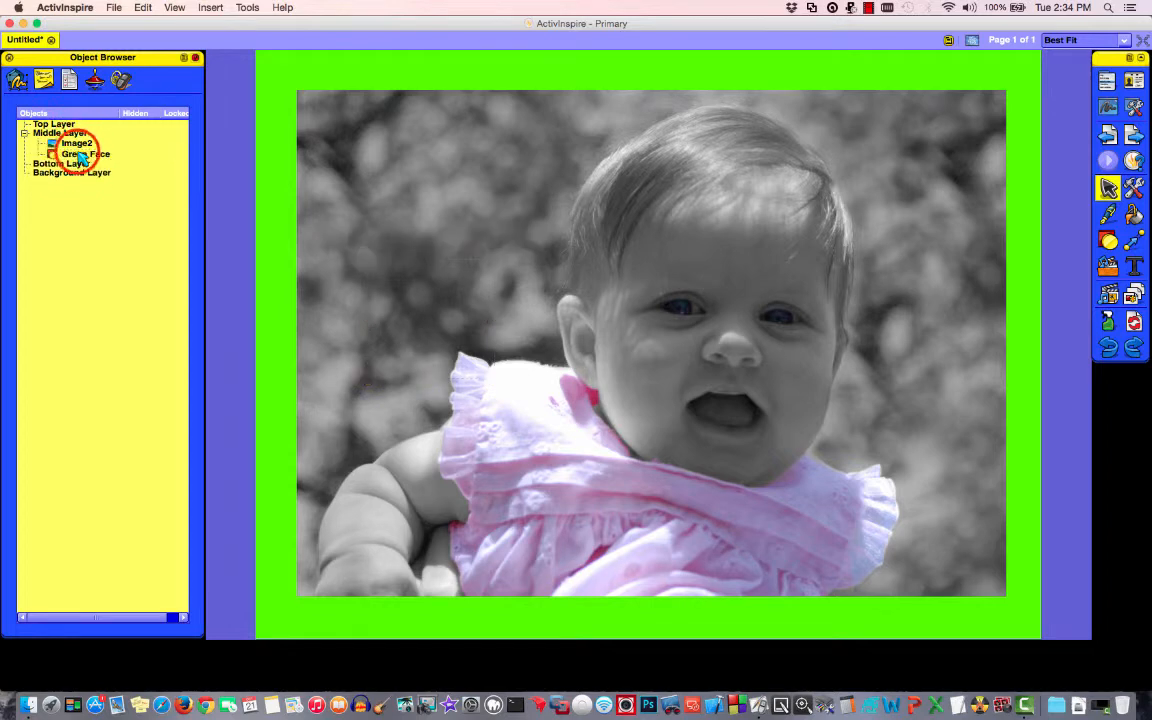
click(81, 155)
key(Delete)
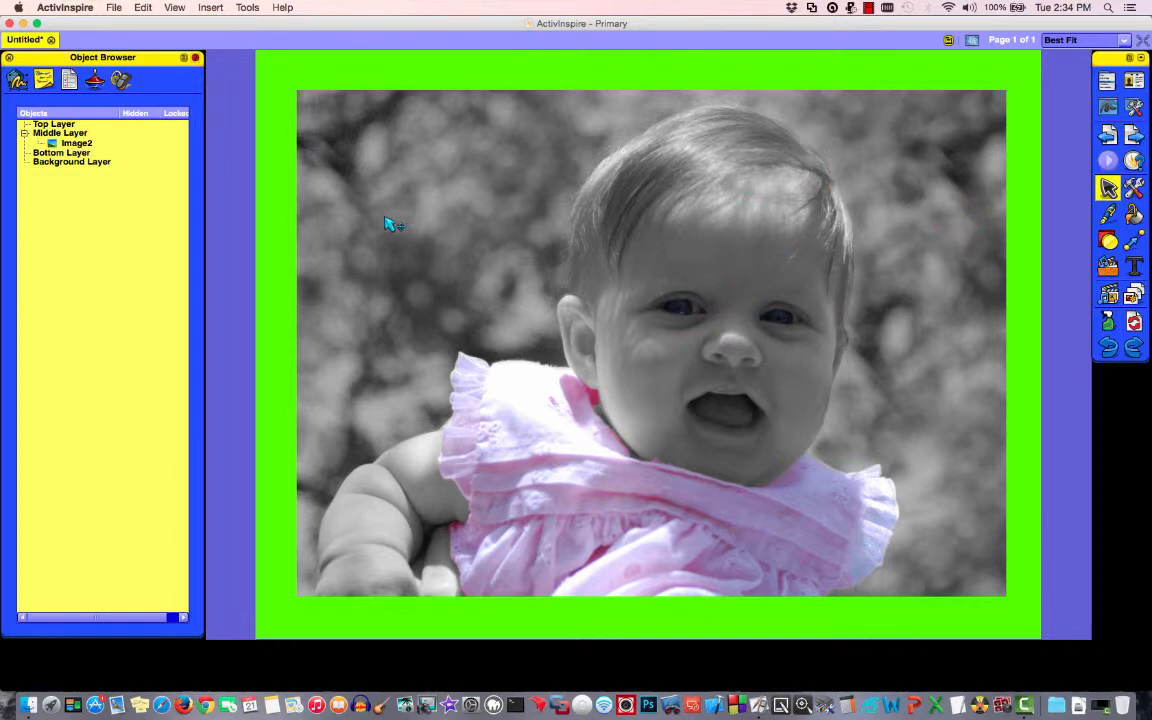
Step: Activate the Text tool and set its font to Times New Roman
click(209, 7)
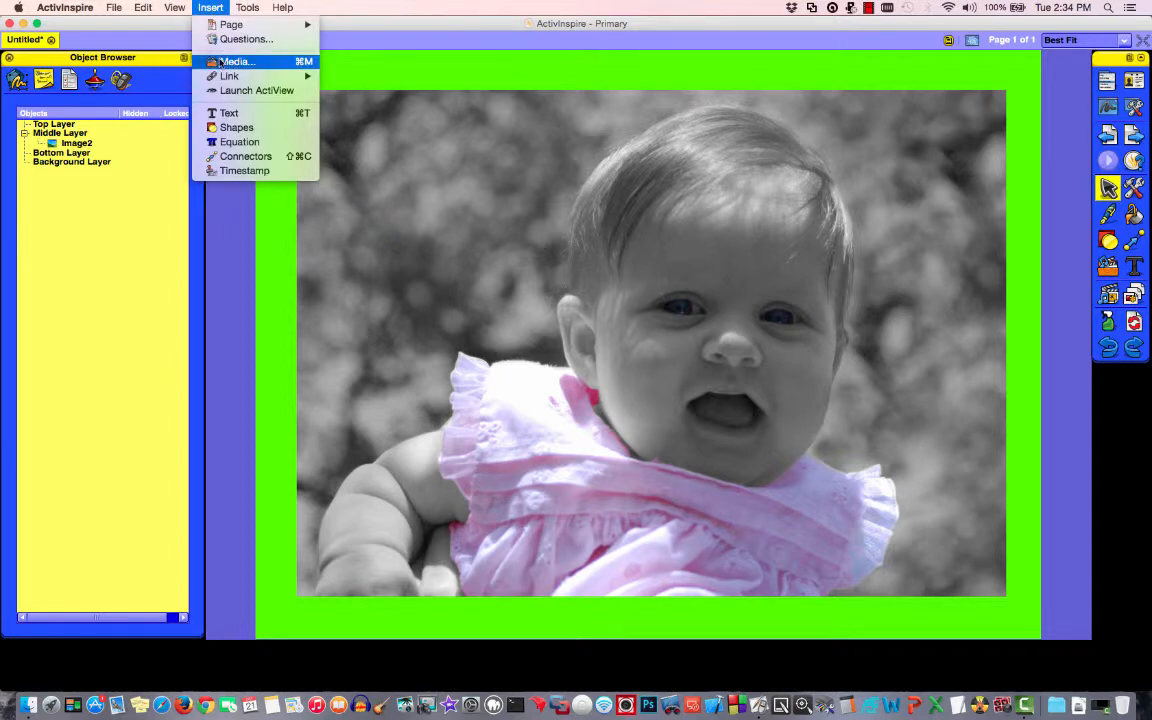
click(209, 8)
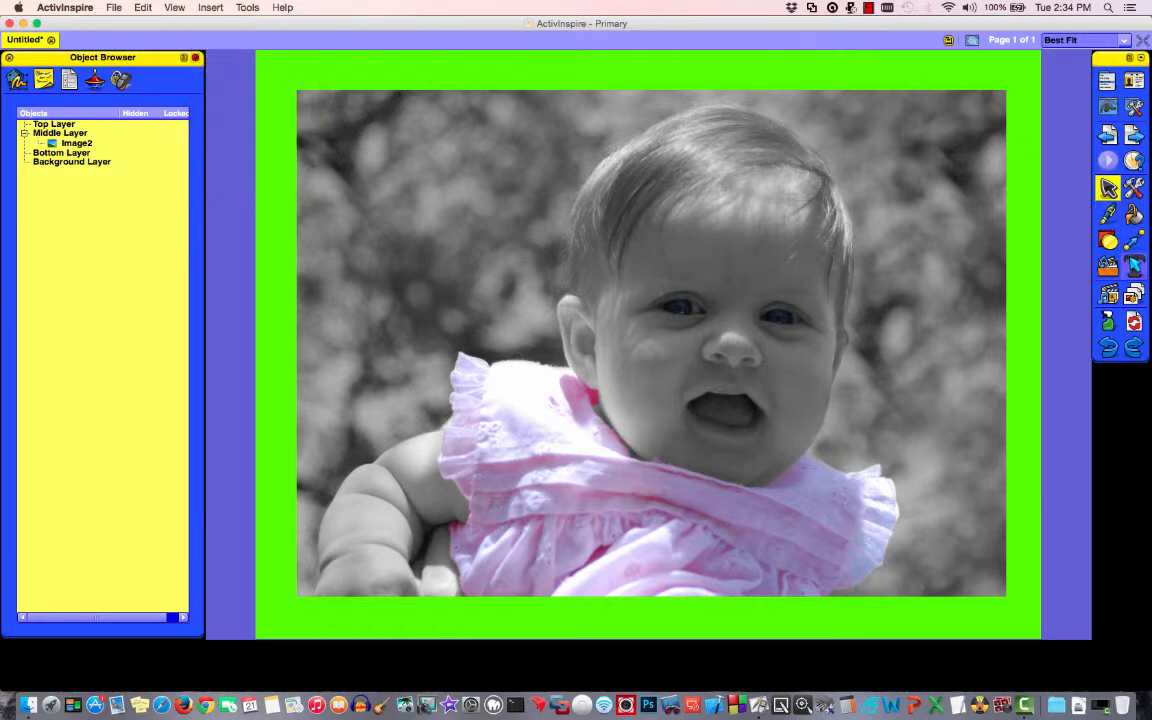
click(1135, 265)
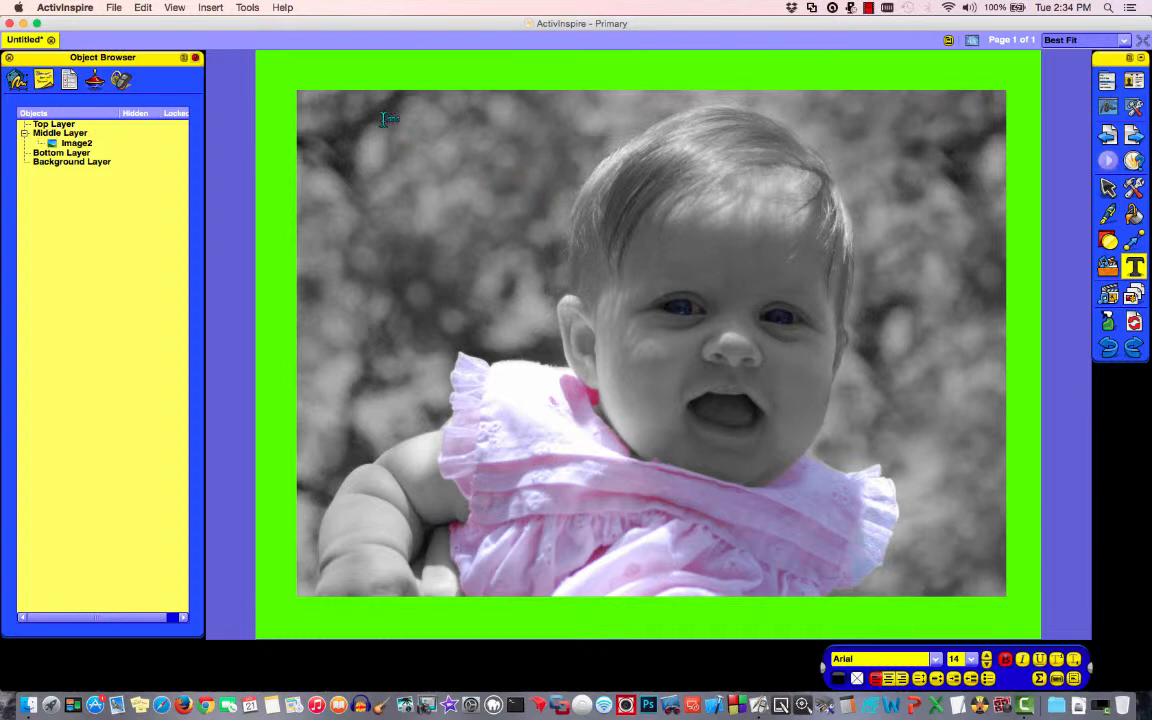
click(936, 659)
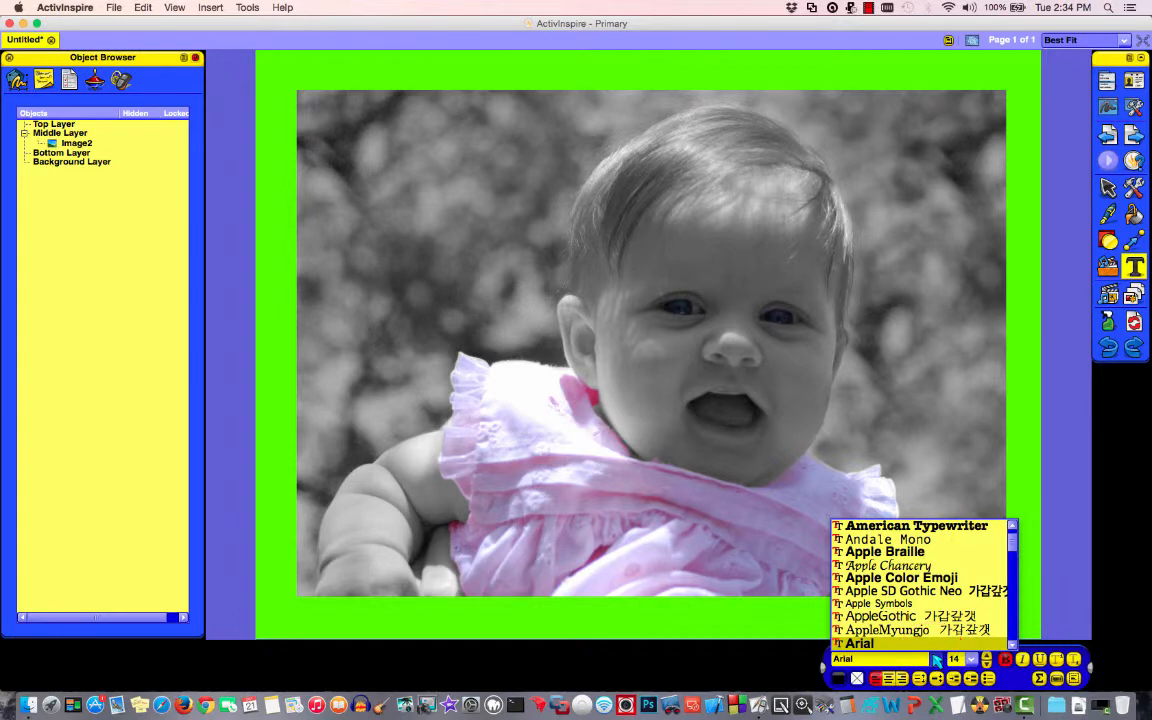
click(1012, 544)
mouse_move(1012, 544)
mouse_down()
mouse_move(1012, 578)
mouse_move(1012, 568)
mouse_up()
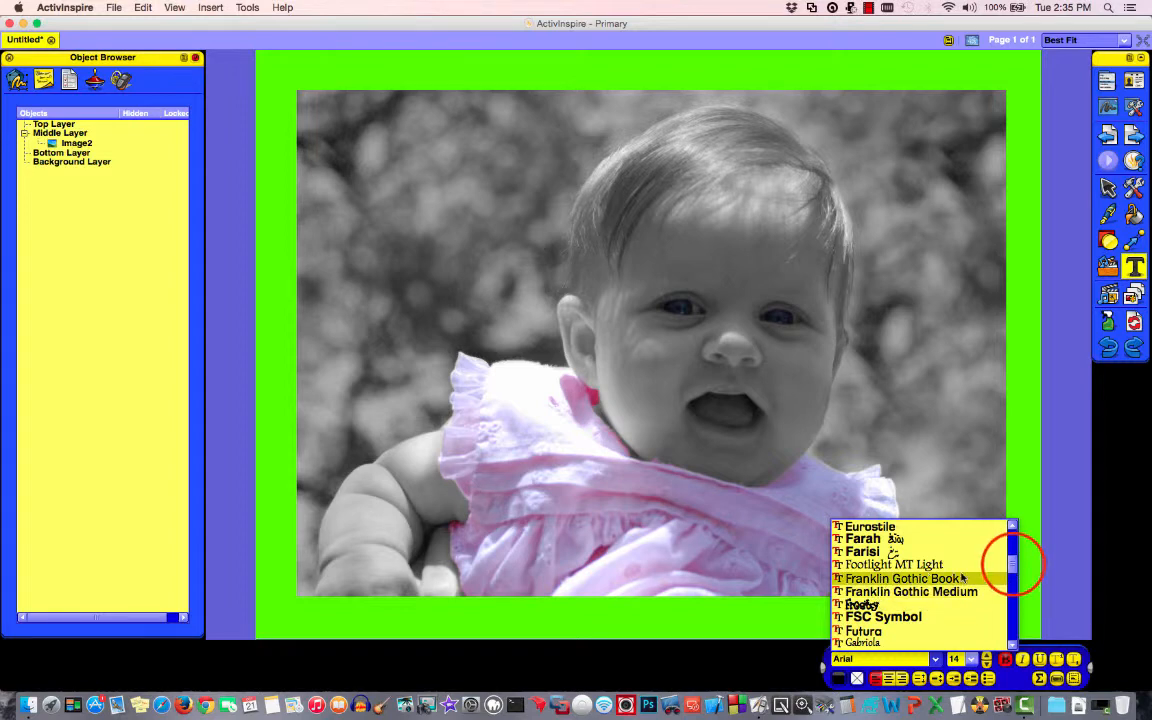
drag(1013, 564, 1012, 622)
click(955, 634)
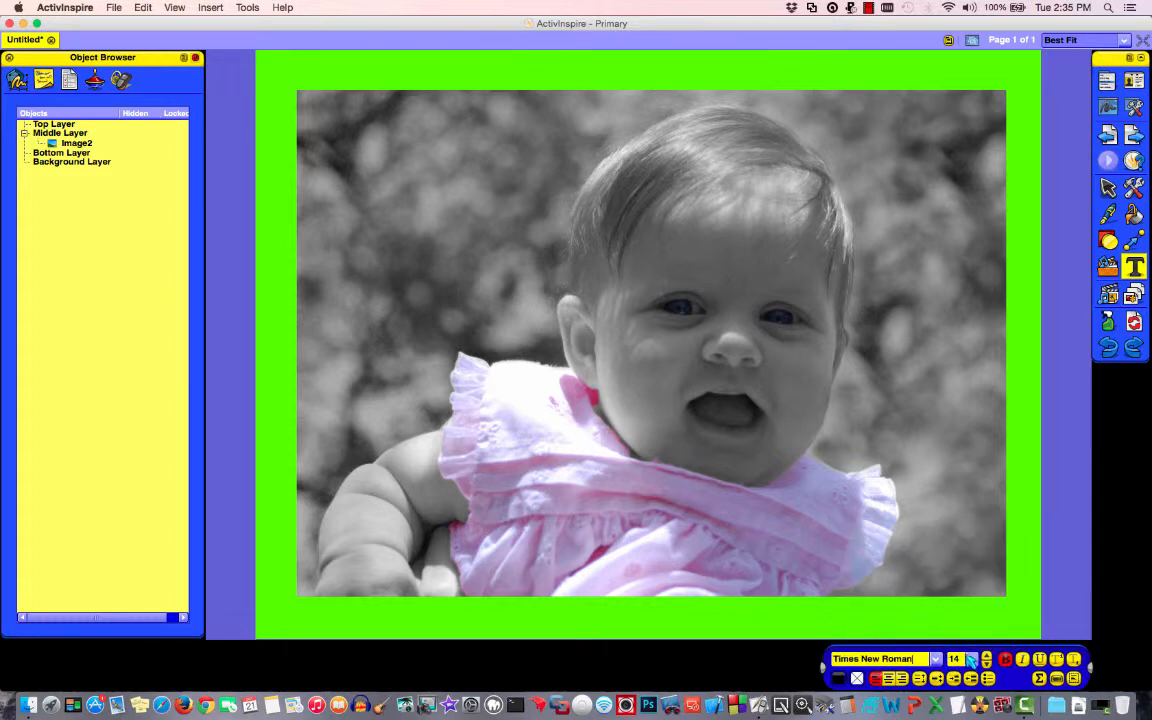
Step: Set the Text tool's font size to 36 with bold formatting
click(972, 660)
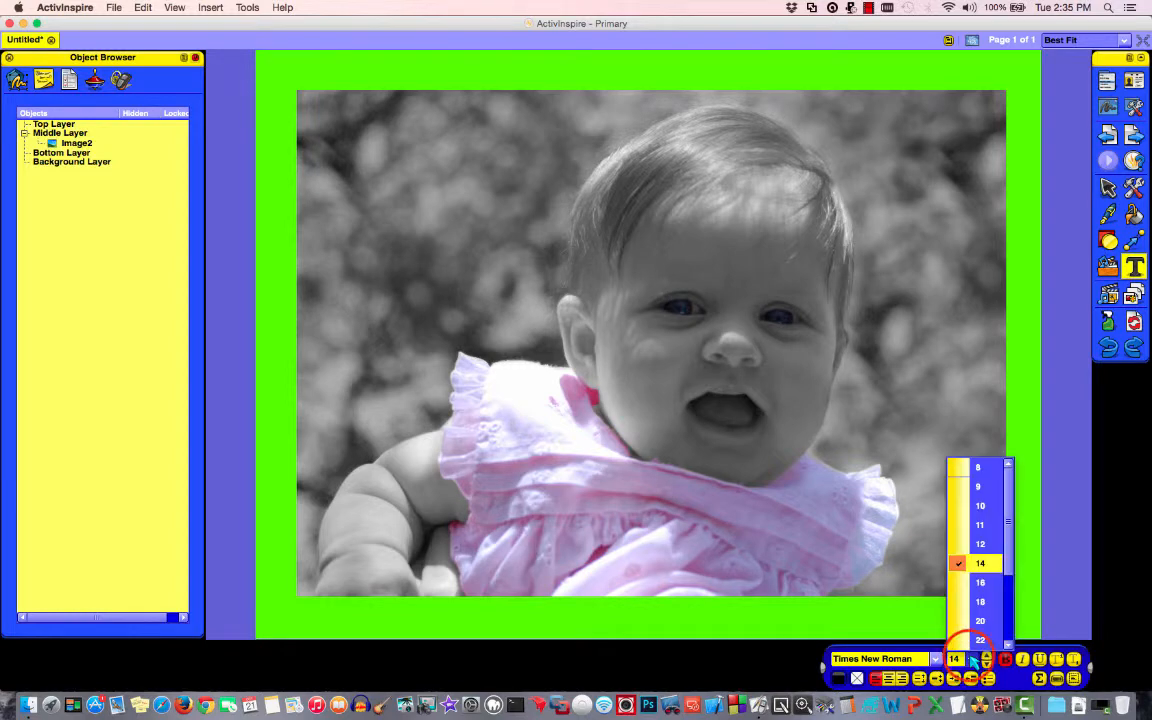
drag(1010, 563, 1002, 599)
click(979, 603)
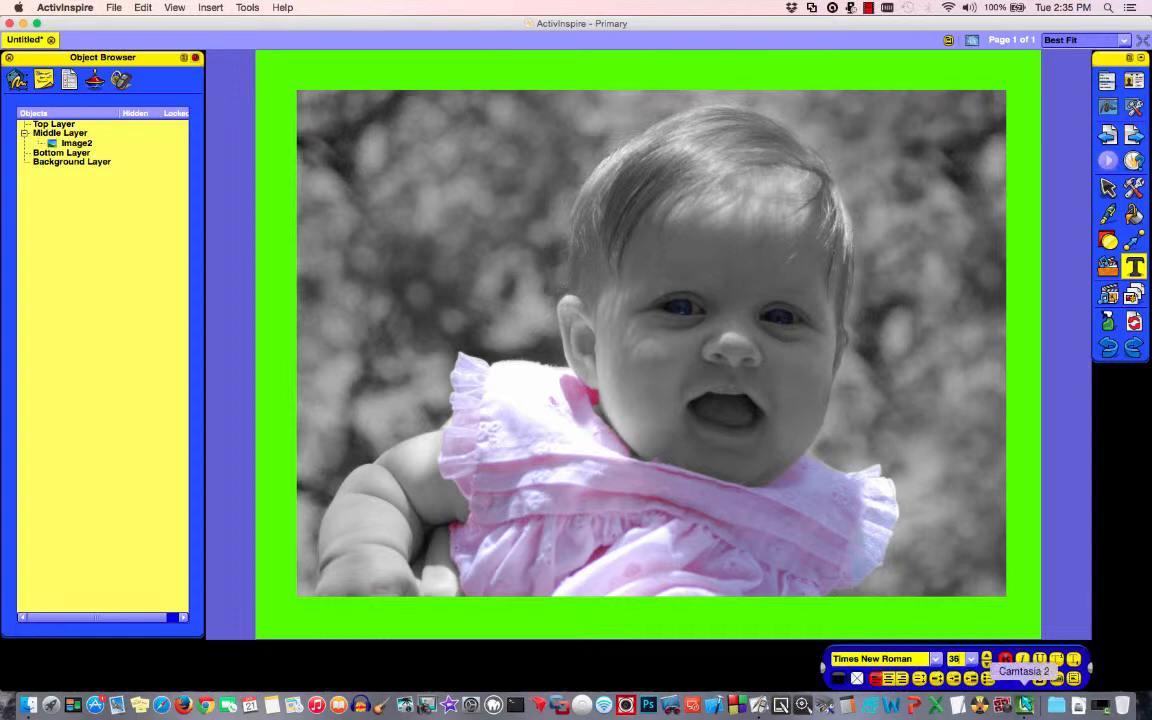
click(1005, 660)
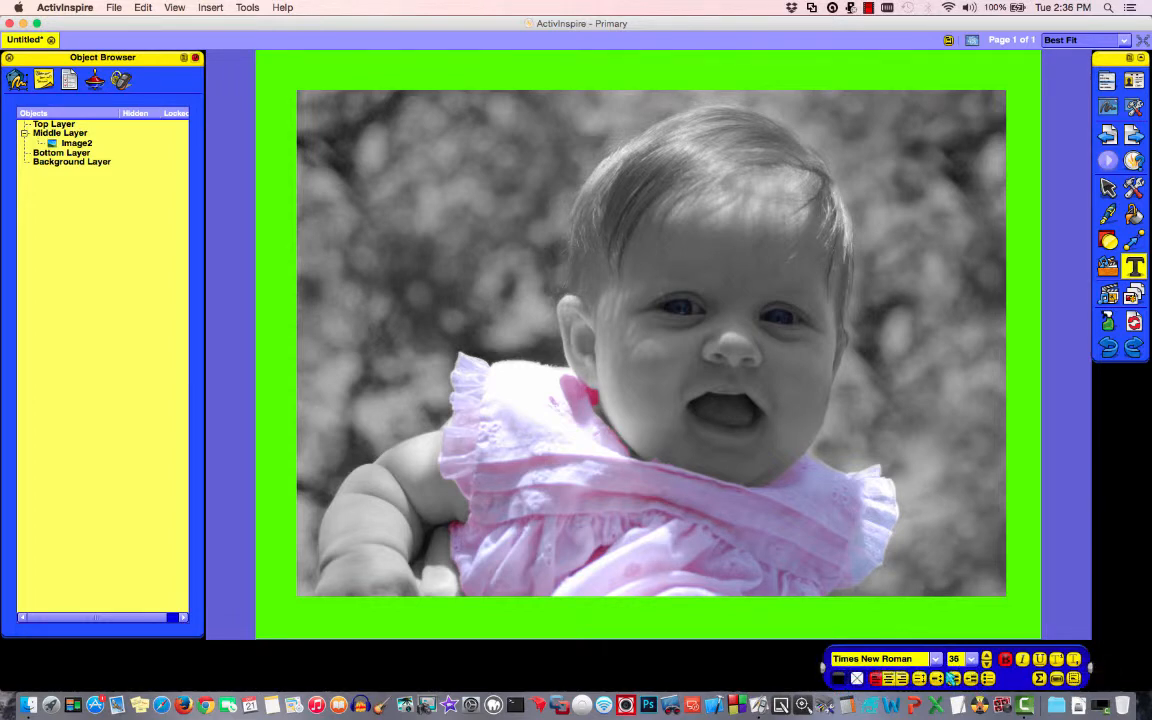
Step: Close the extra Untitled flipchart and add the caption "Photo of my daughter!" at the upper left of the picture
click(389, 96)
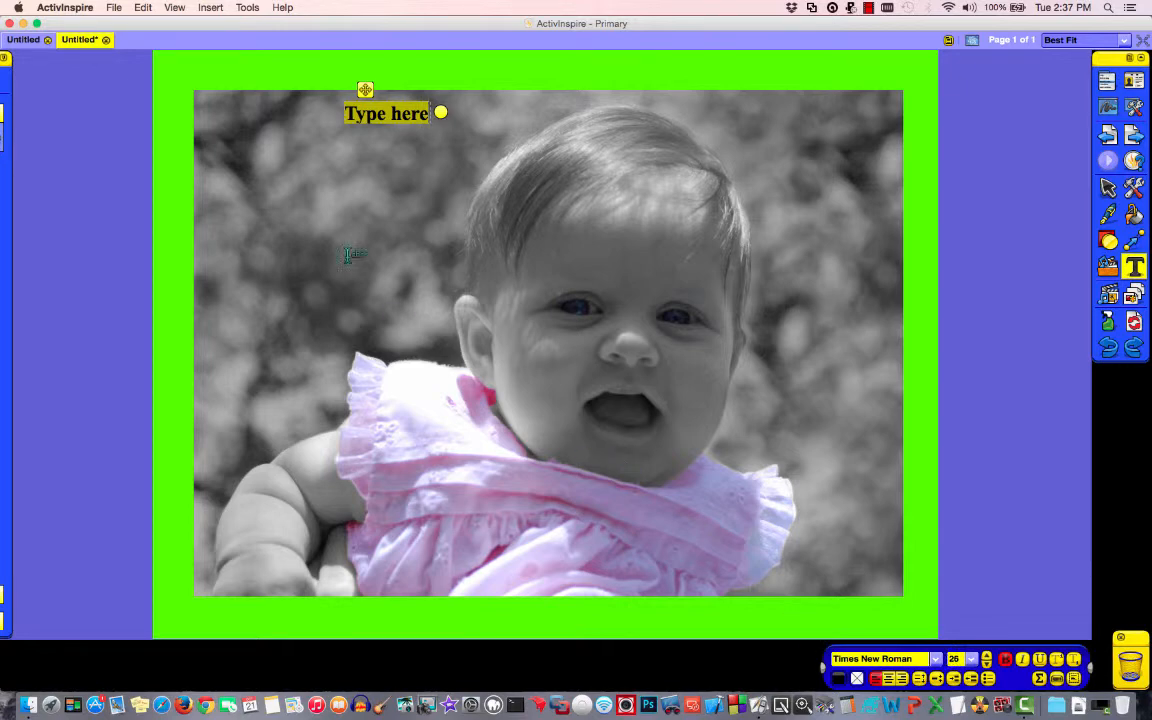
click(47, 40)
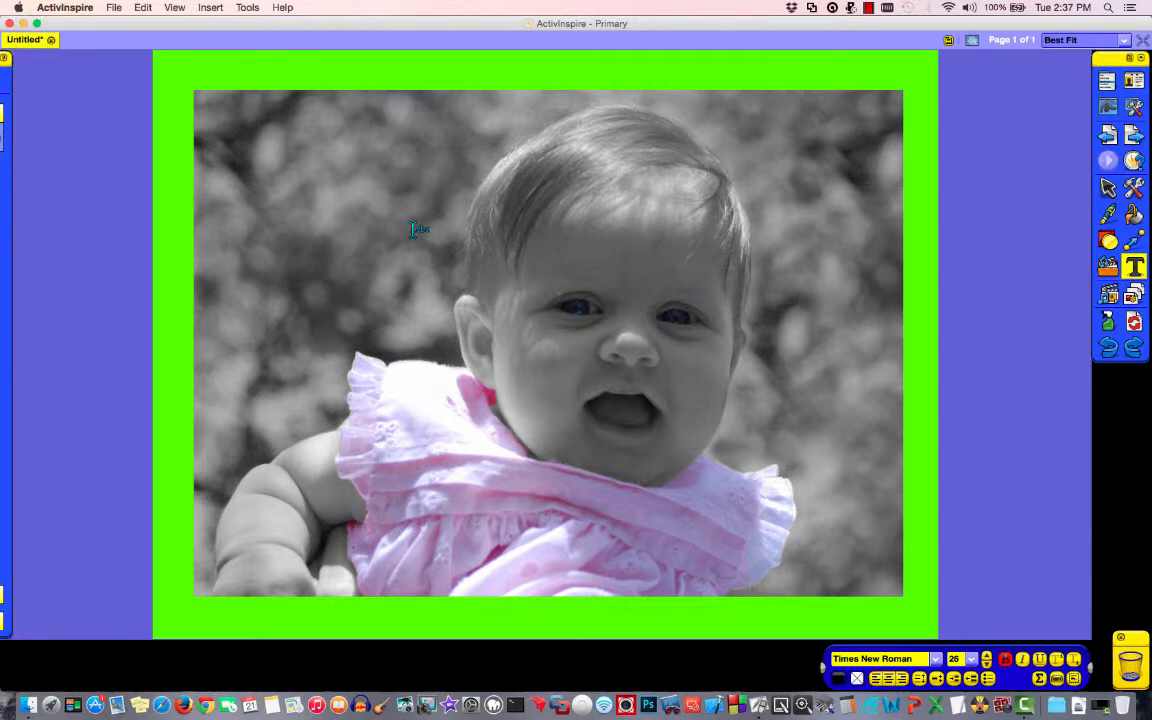
click(268, 100)
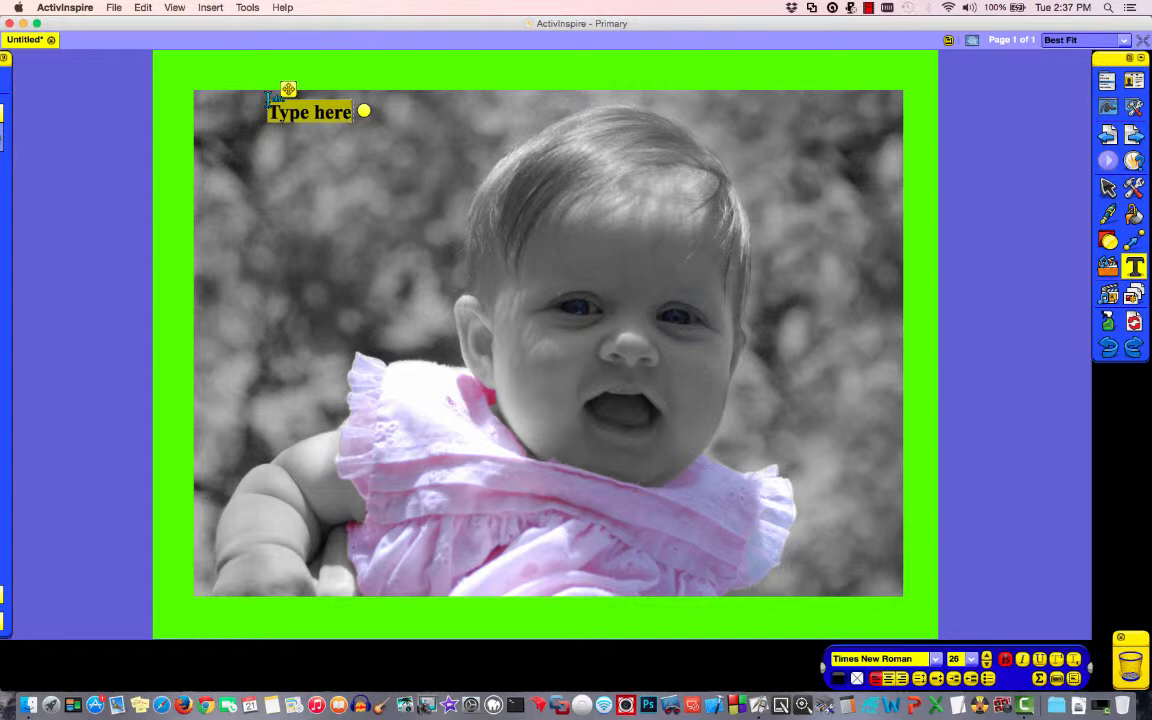
text(Photo)
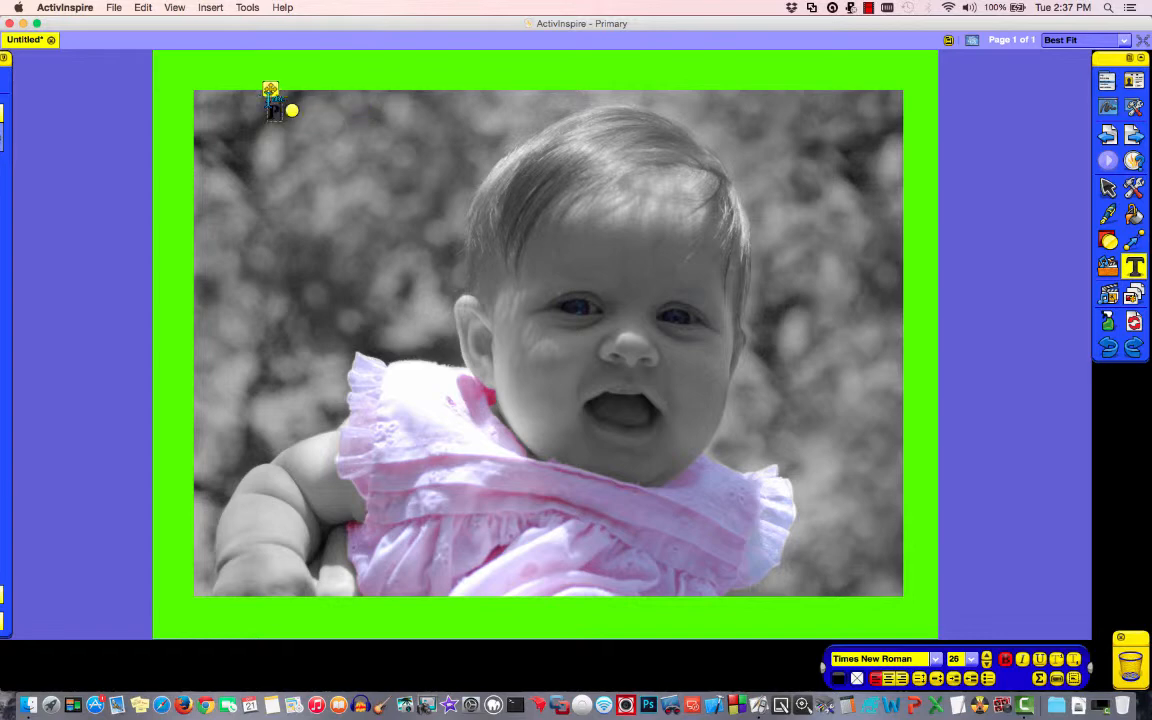
text( of my daughter!)
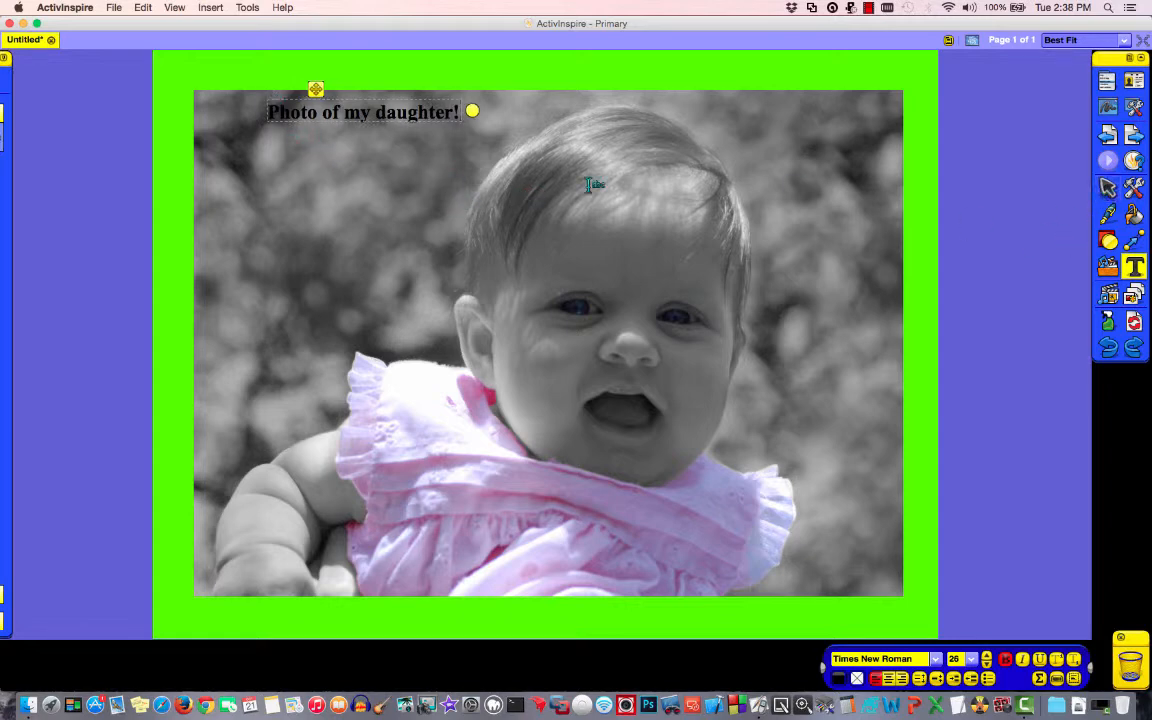
Step: Change the whole caption's font to Chalkduster and its text colour to light peach
drag(458, 116, 266, 112)
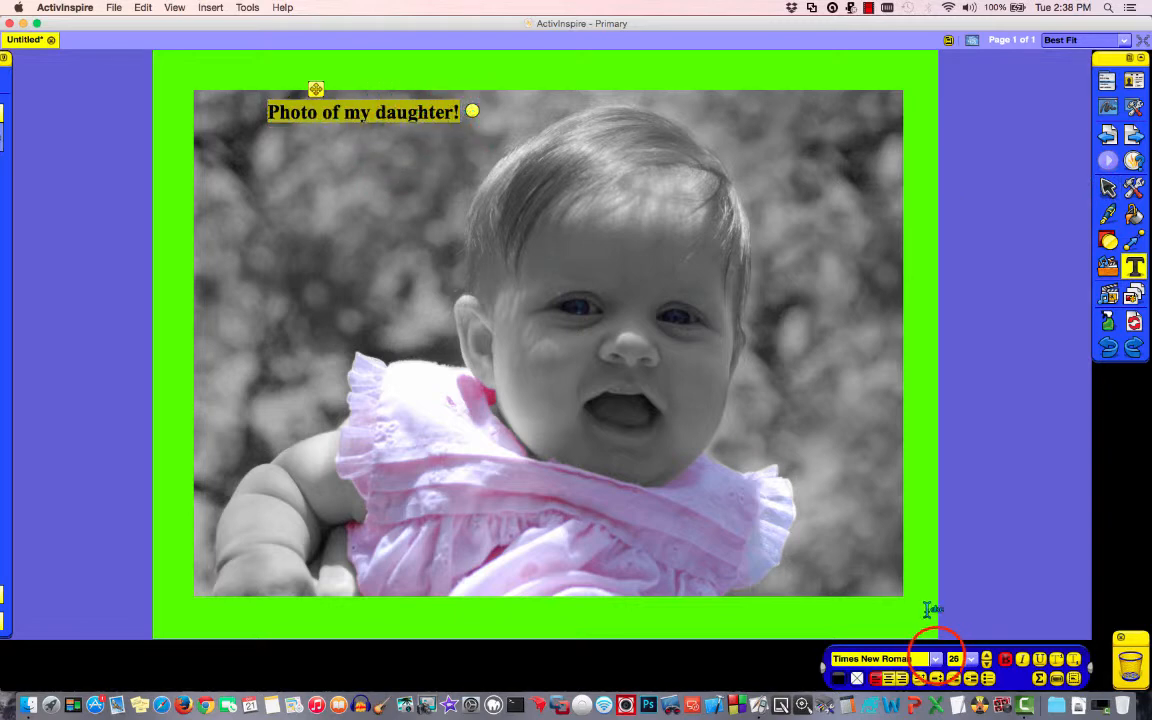
click(937, 658)
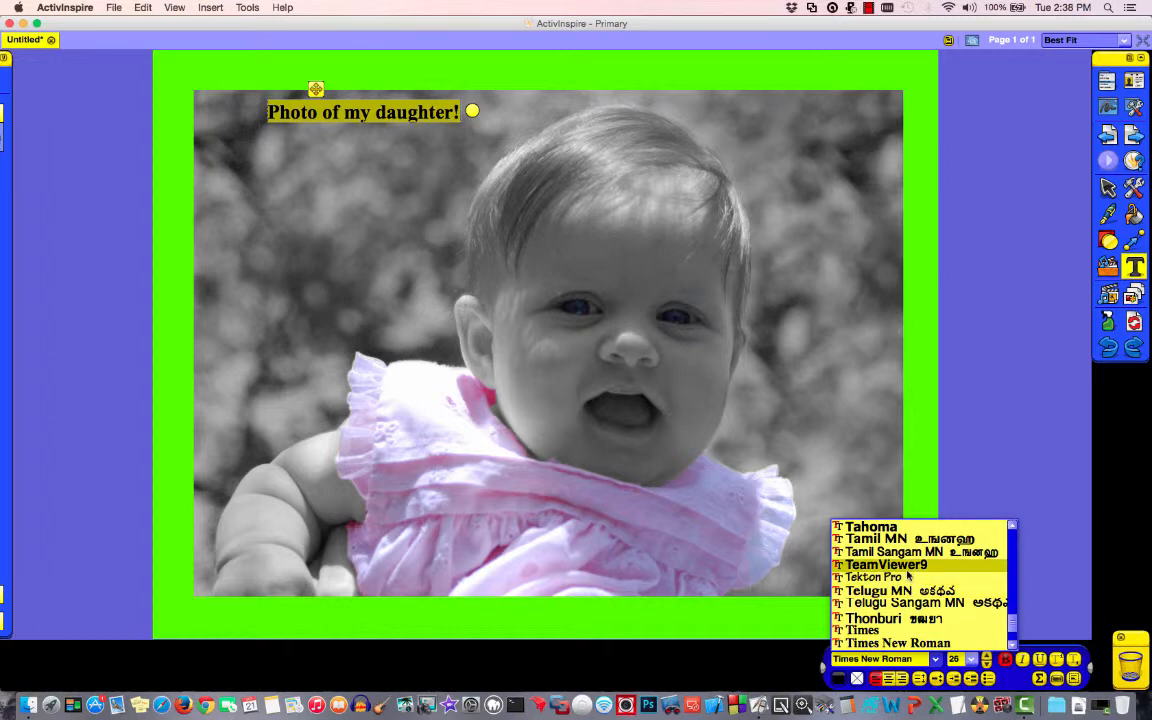
drag(1013, 622, 1013, 556)
click(922, 592)
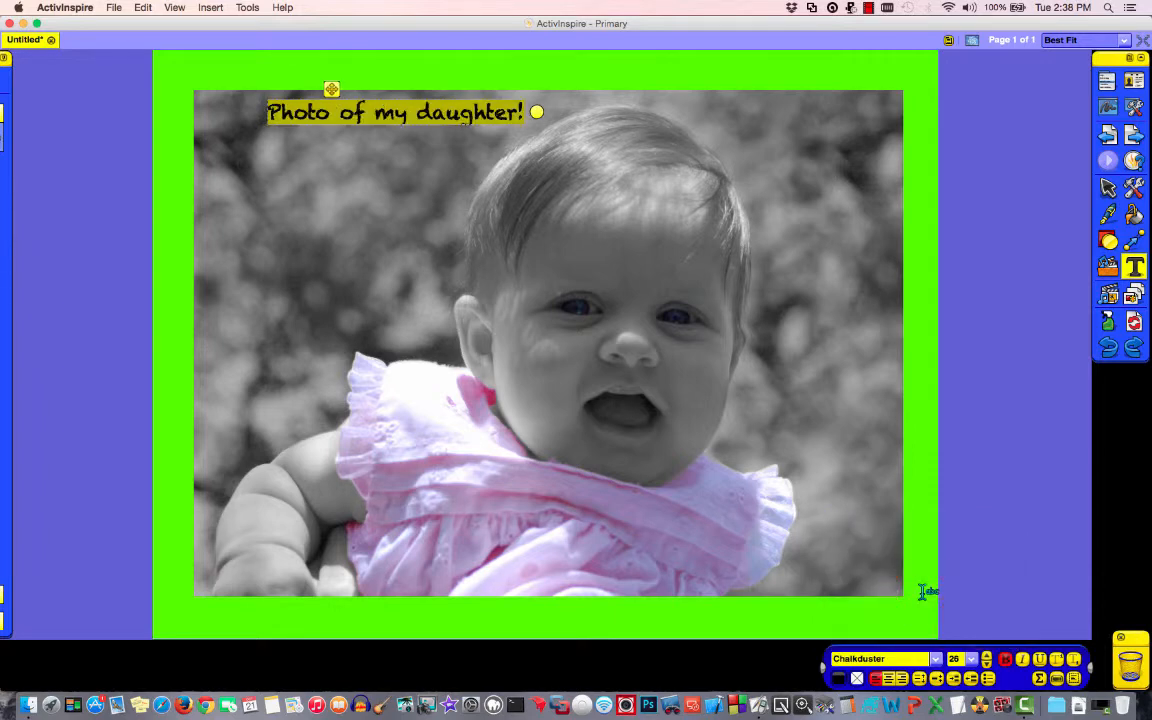
click(839, 678)
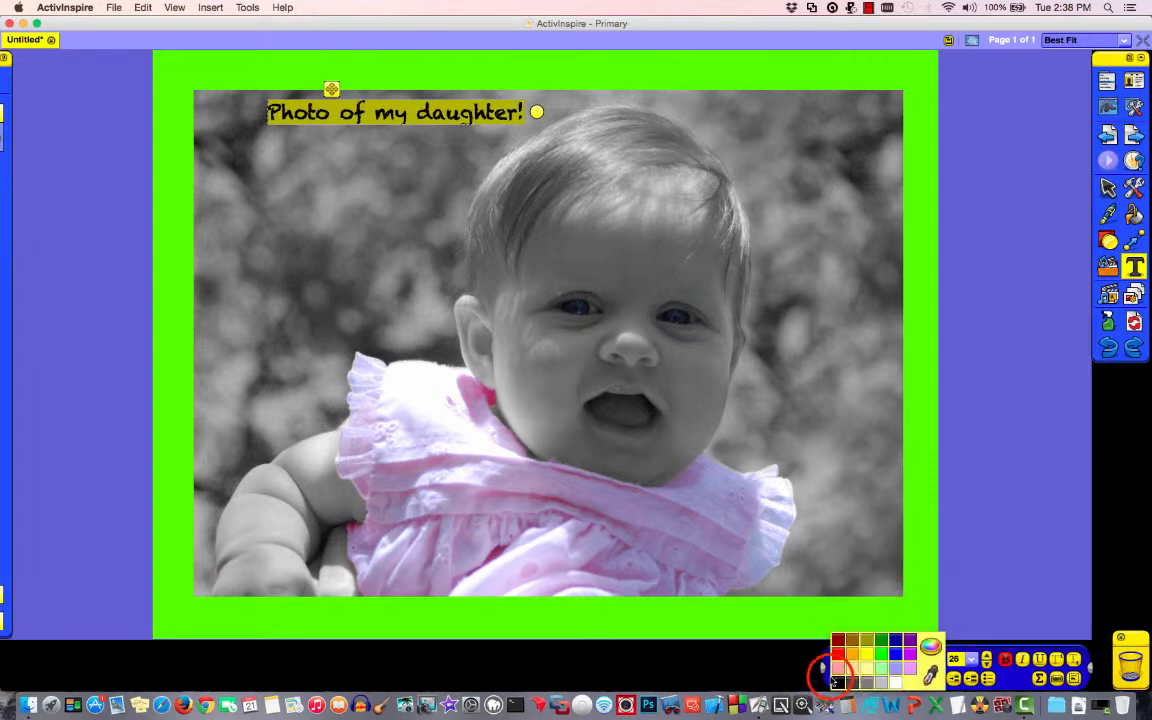
click(838, 671)
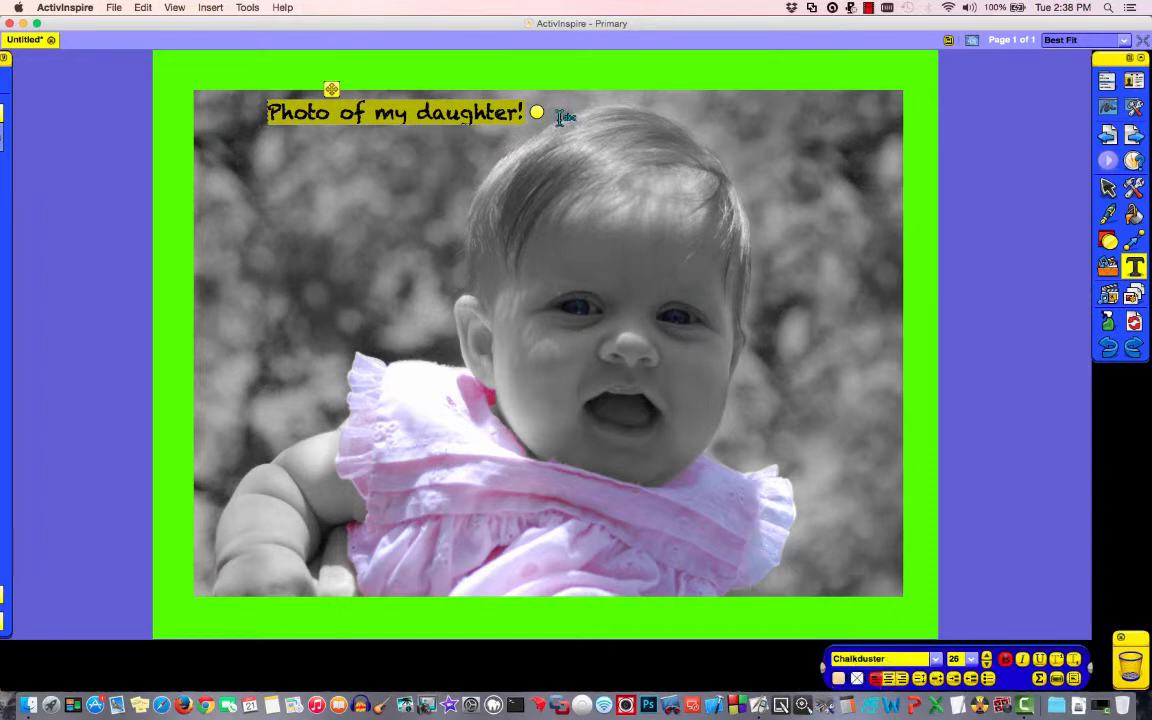
Step: Try italics on the caption and shift the text left, closer to the picture's upper-left corner
click(1022, 660)
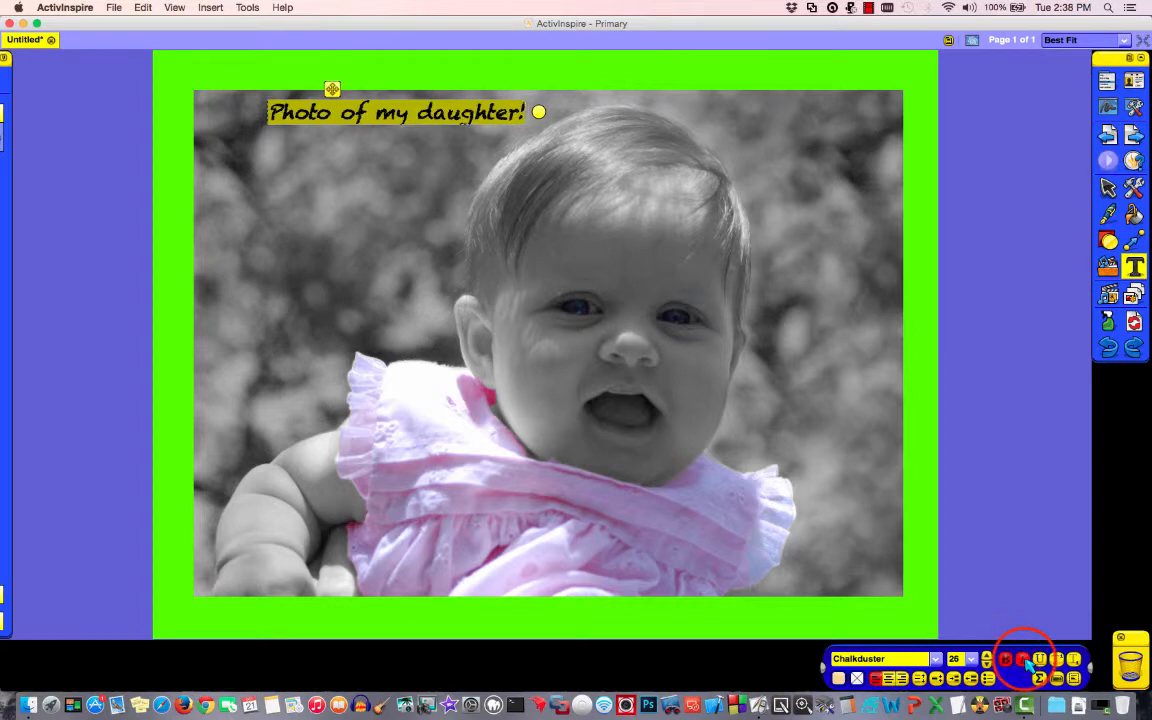
click(1022, 660)
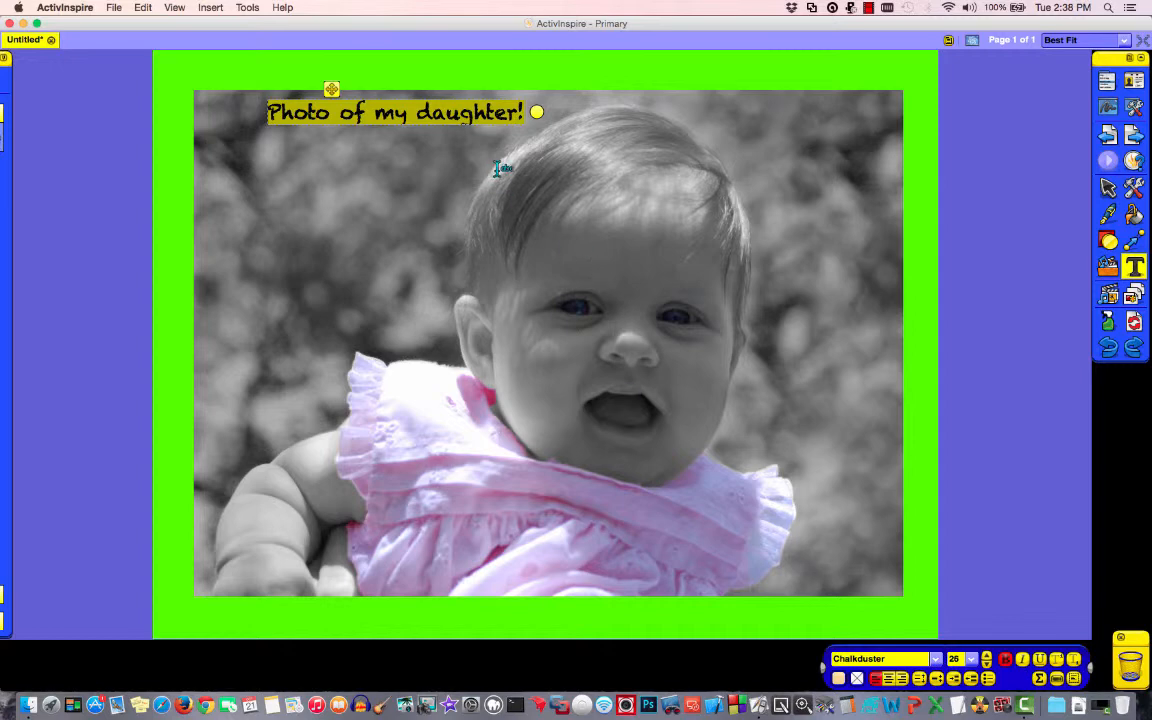
click(1108, 188)
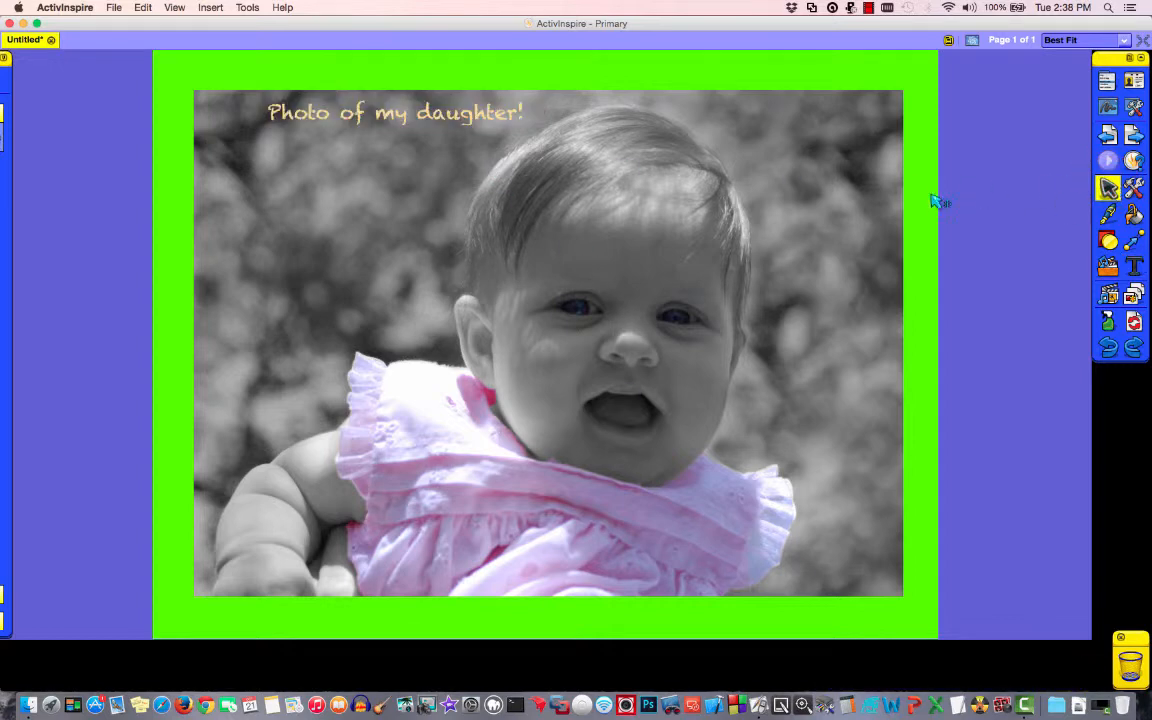
drag(429, 118, 384, 117)
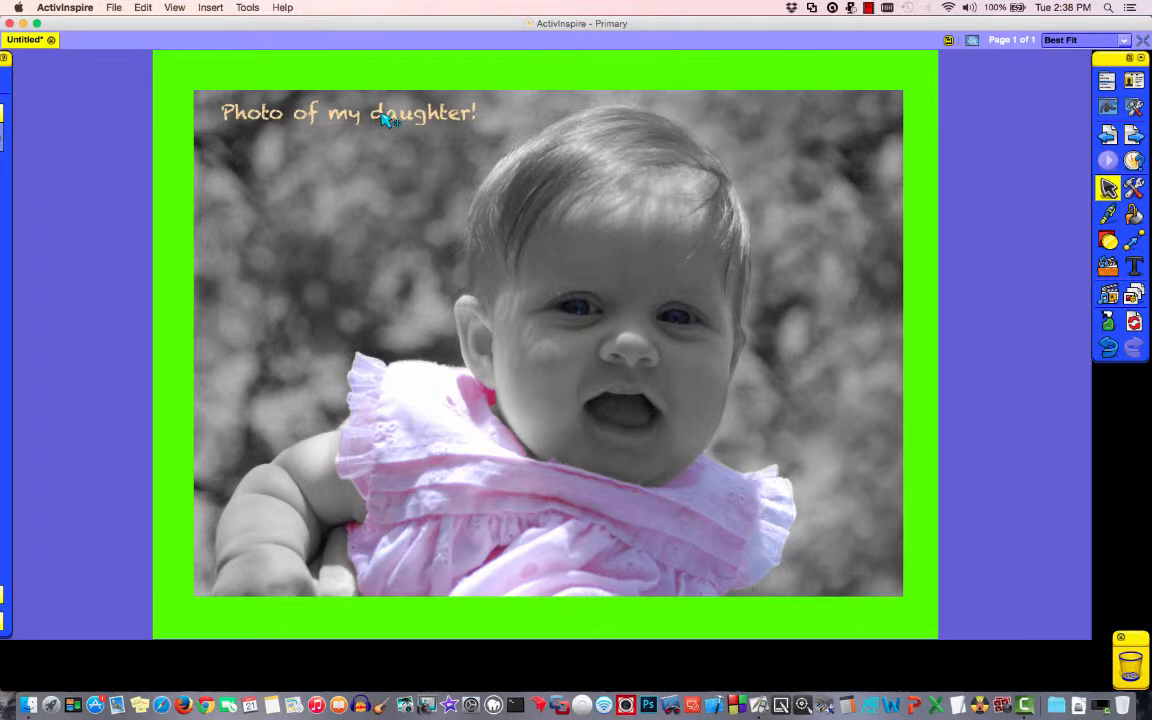
Step: Show the Object Browser and pin it so it stays open beside the page
mouse_move(3, 188)
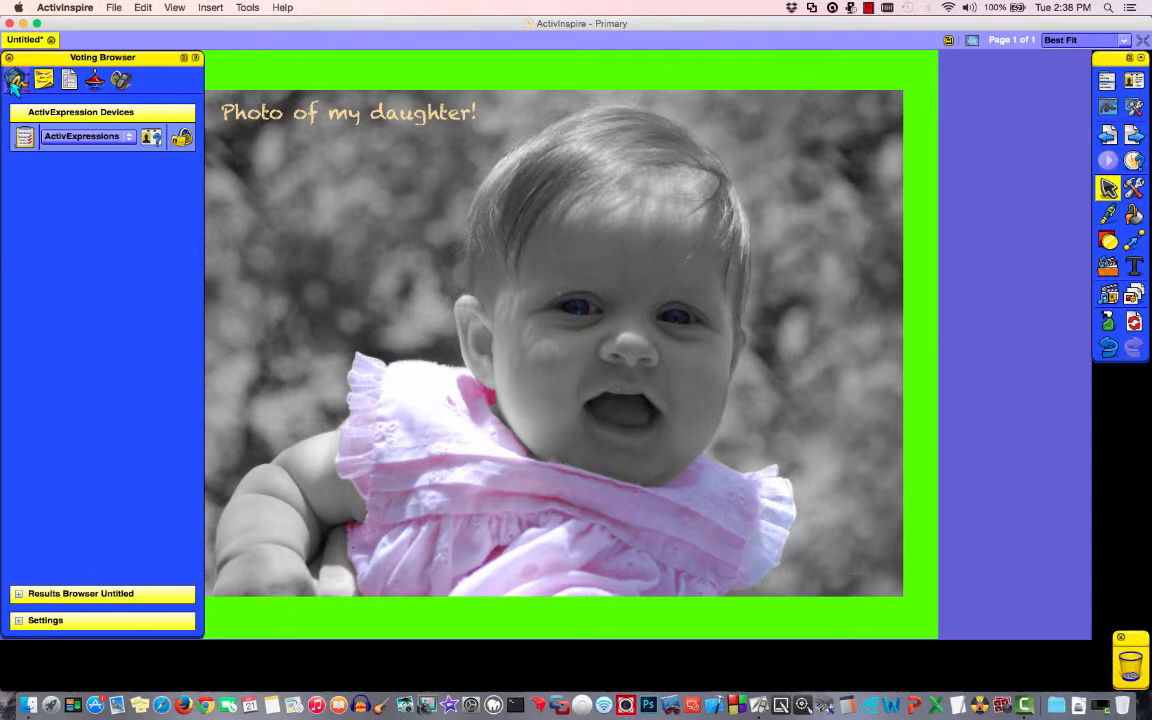
click(16, 82)
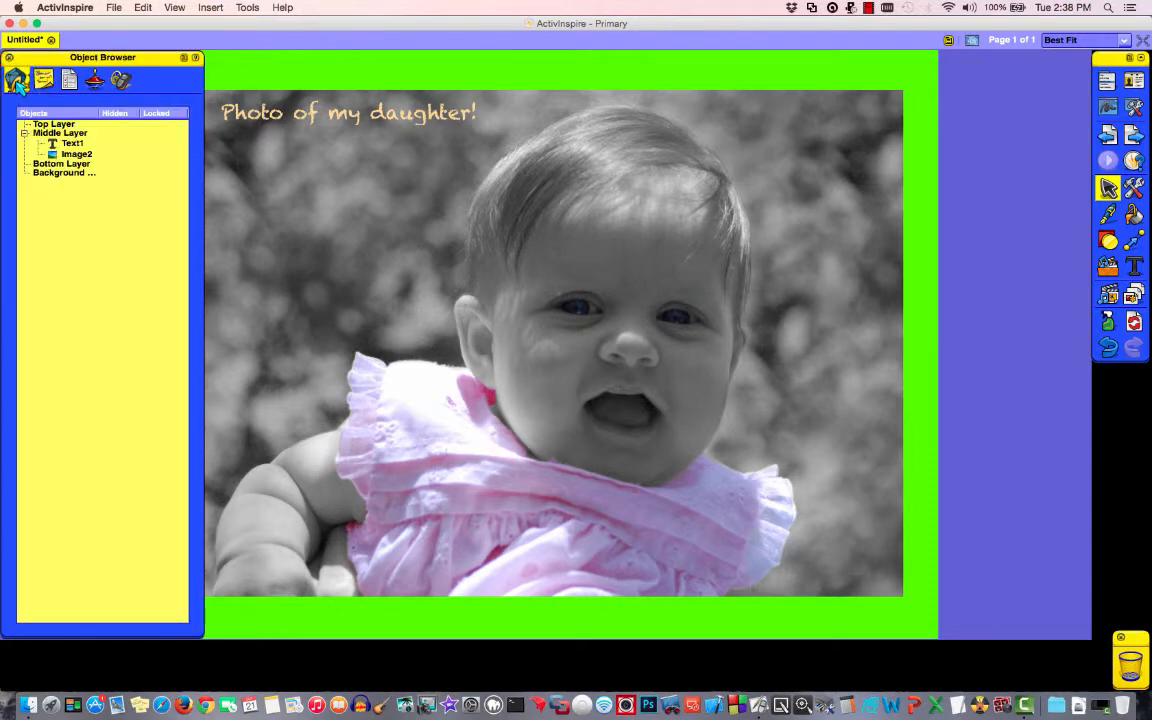
click(195, 57)
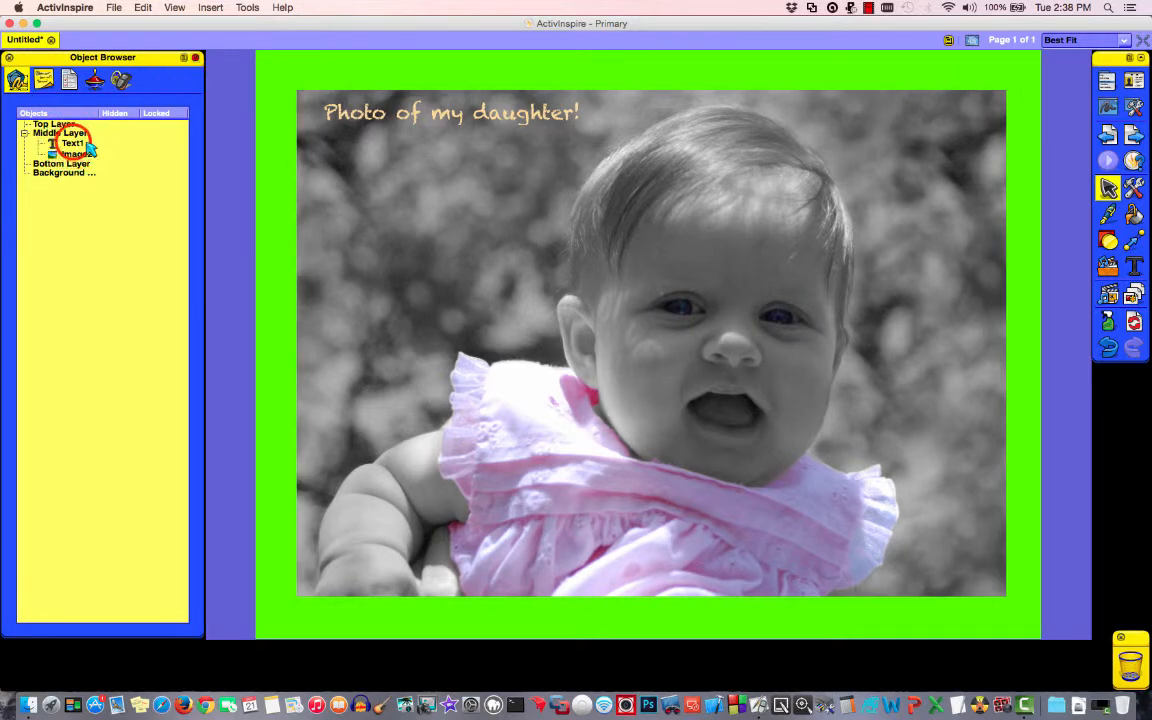
Step: Reopen the Text1 caption for editing, recolour all of its text white, and finish editing
click(89, 145)
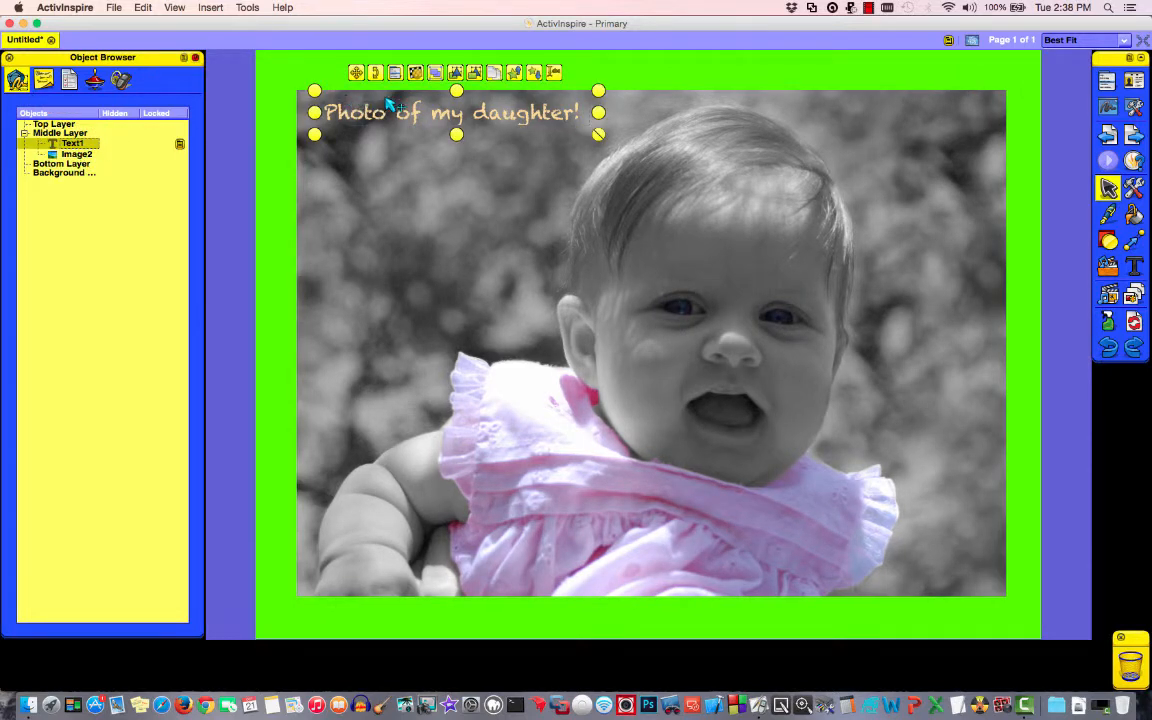
click(554, 72)
click(585, 108)
drag(584, 108, 326, 117)
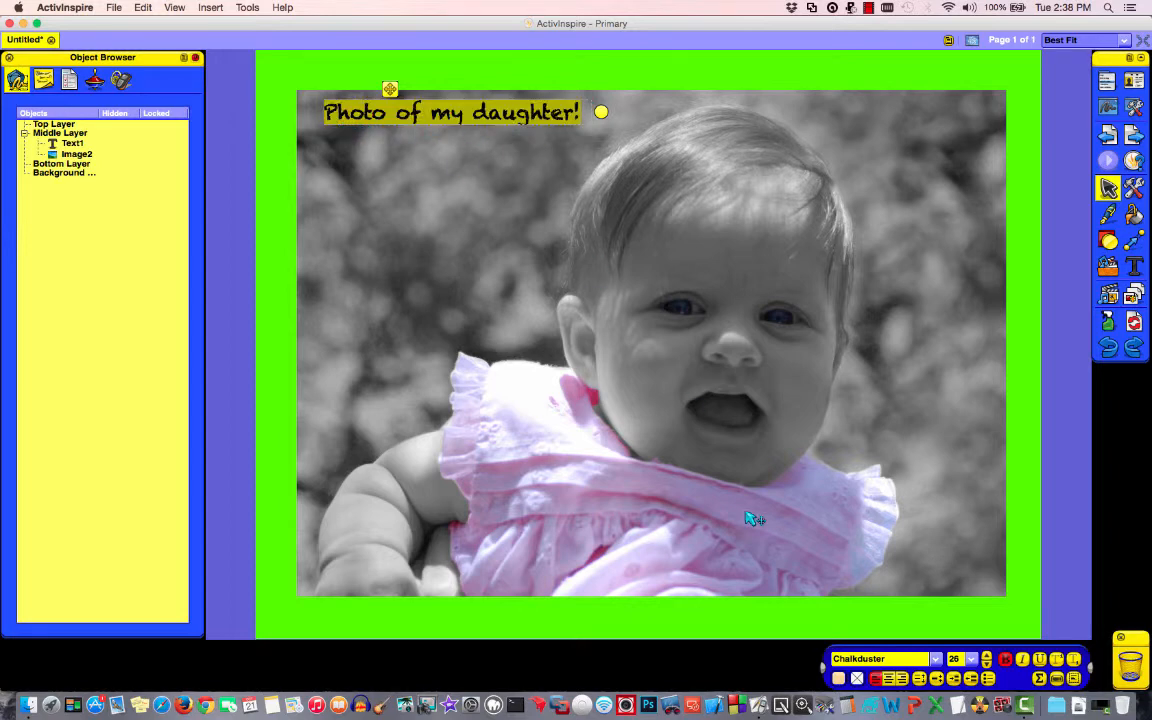
click(839, 679)
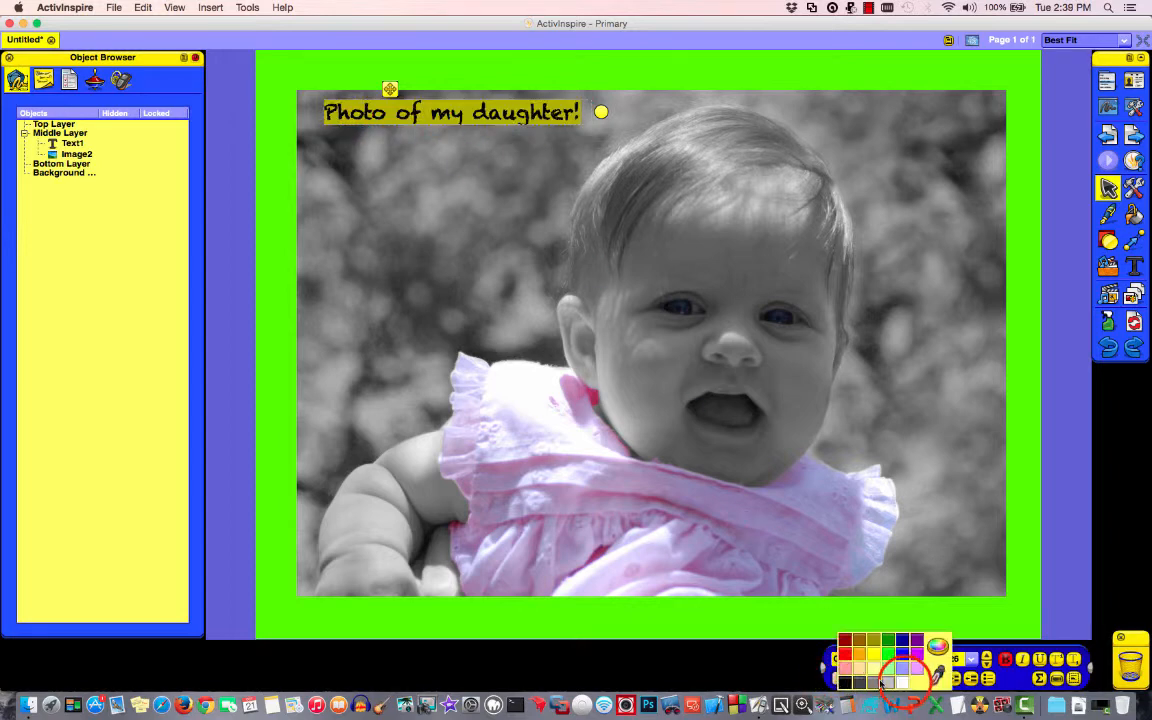
click(903, 683)
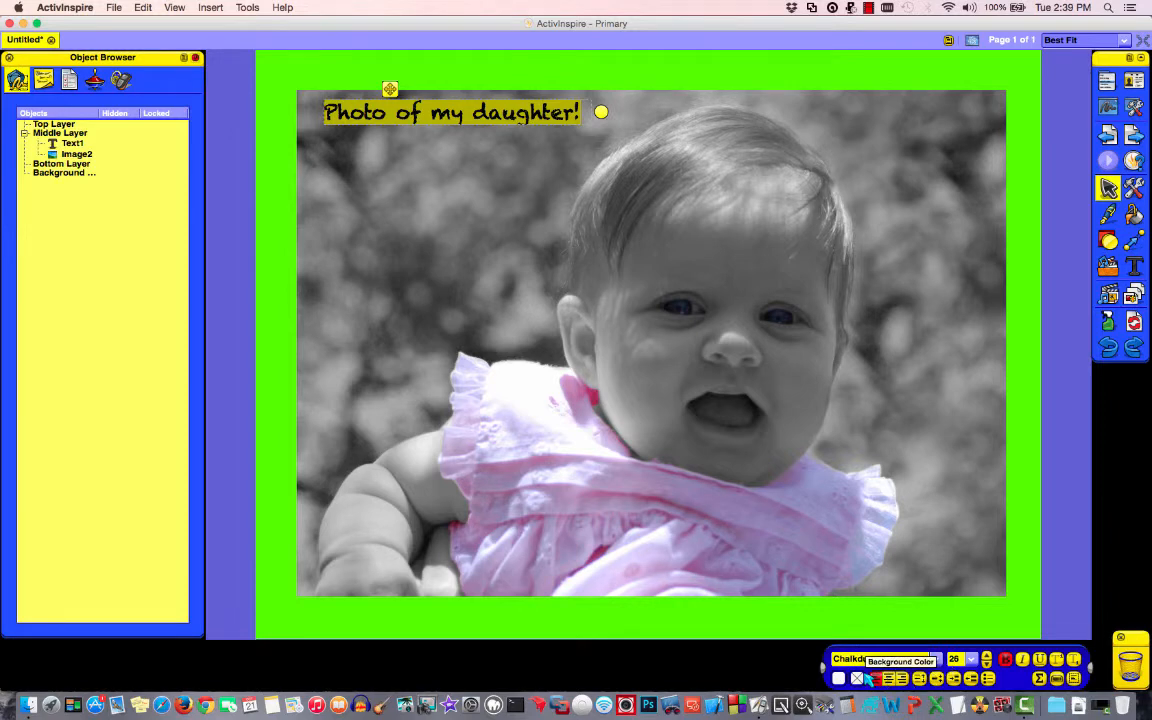
click(719, 198)
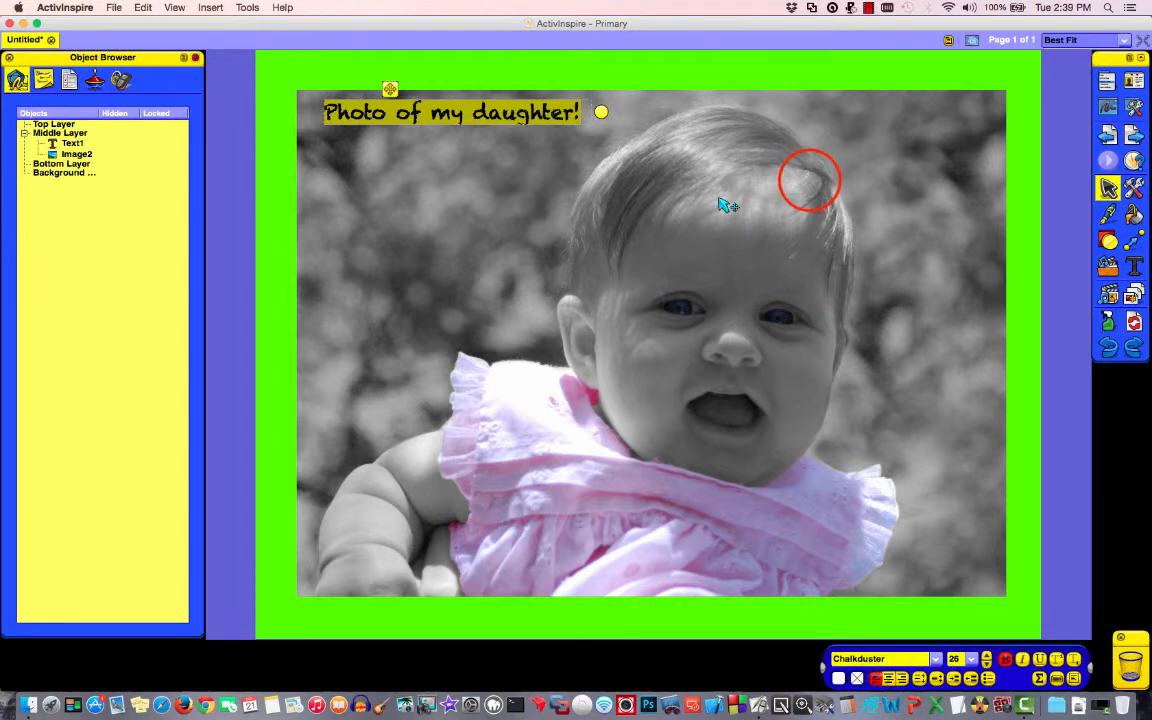
click(810, 182)
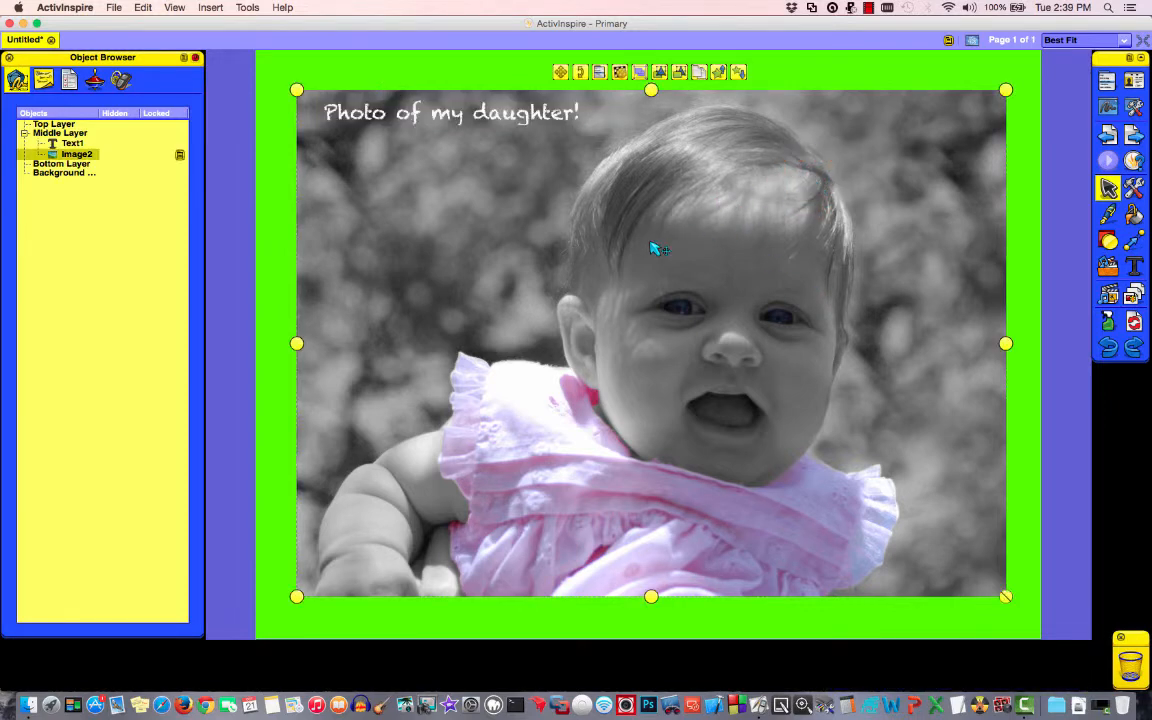